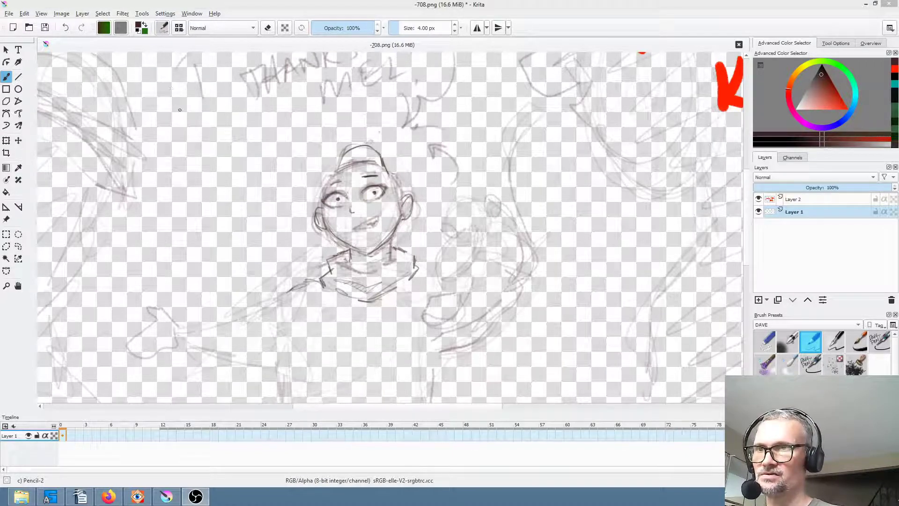
Step: Open the recent document -707.png.kra
click(11, 14)
mouse_move(28, 46)
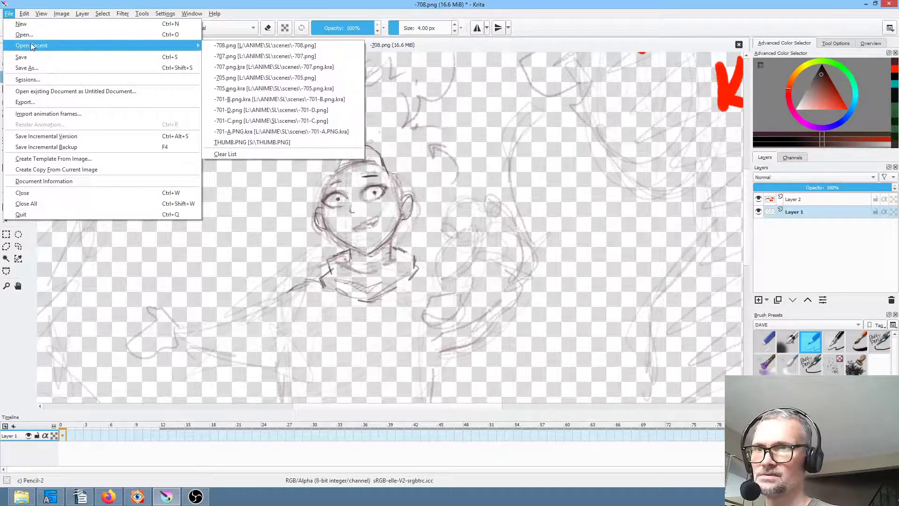
click(235, 64)
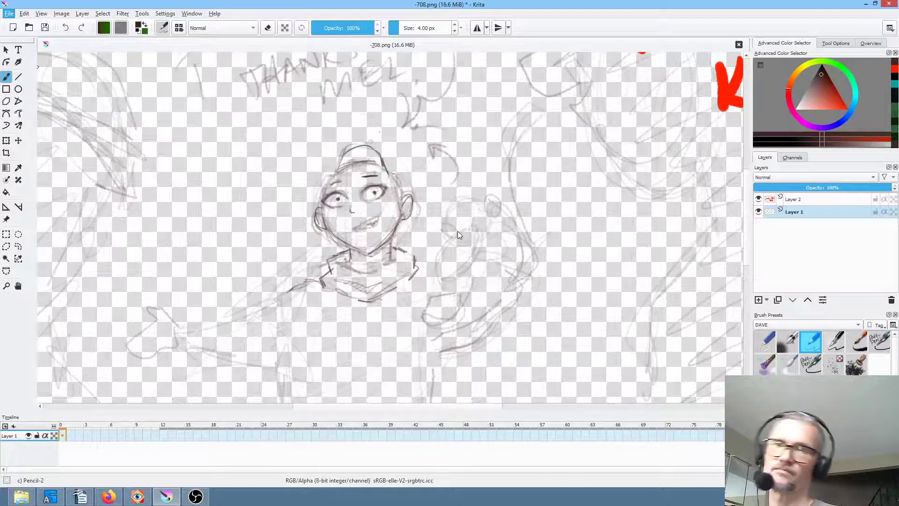
Step: Play back the -707.png.kra scene animation for reference, then close that document
scroll(413, 153, down, 1)
scroll(475, 186, down, 1)
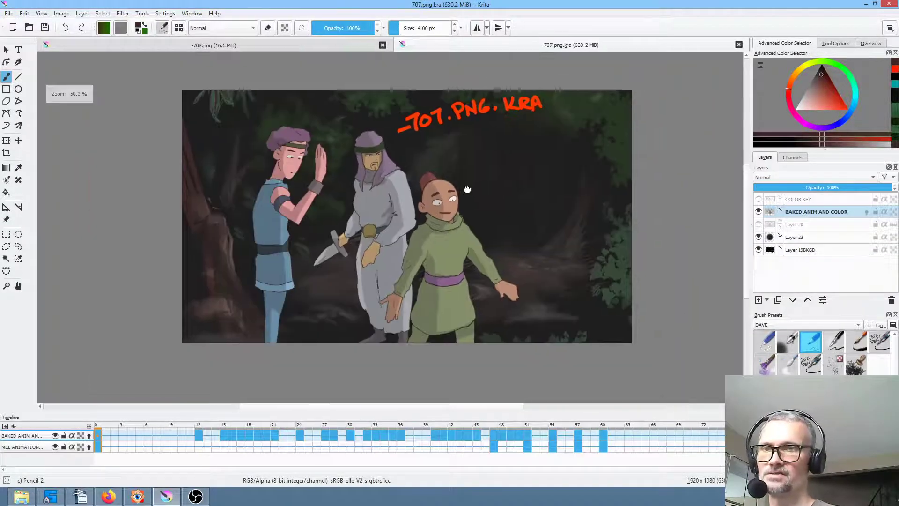
drag(475, 187, 439, 194)
scroll(441, 193, up, 1)
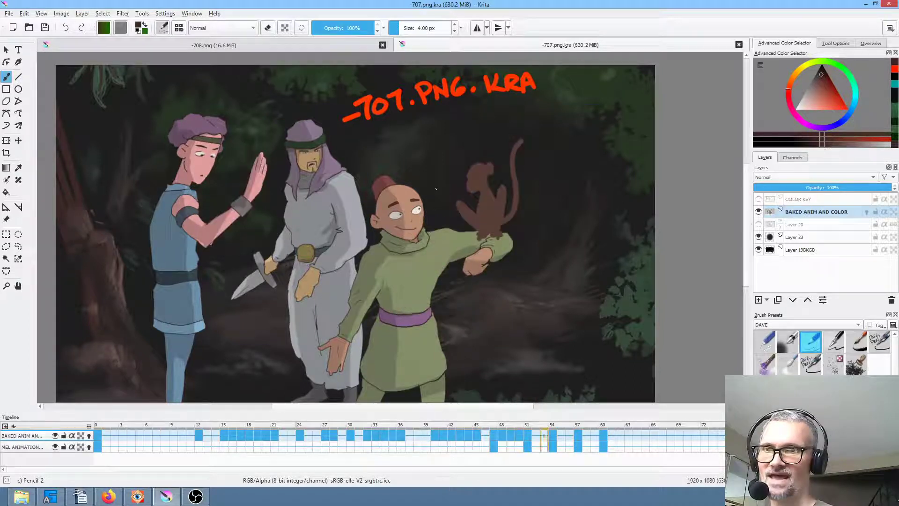
key(space)
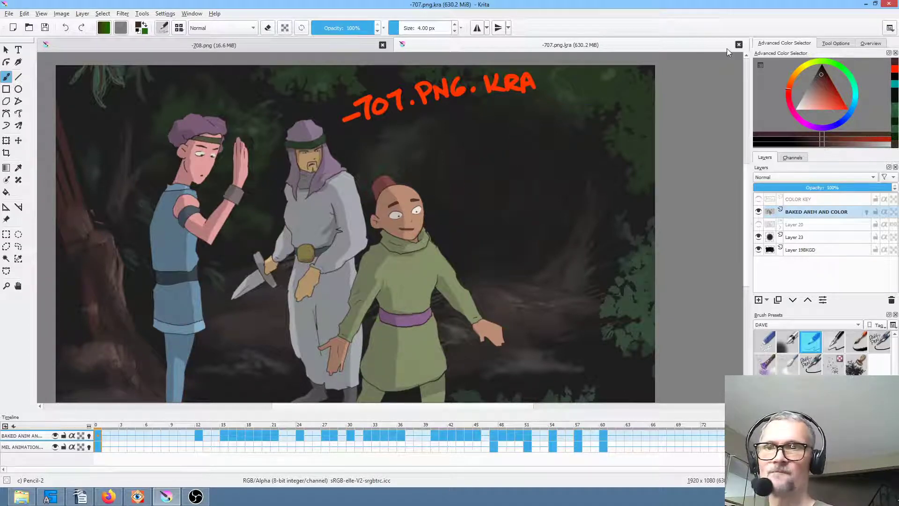
click(739, 44)
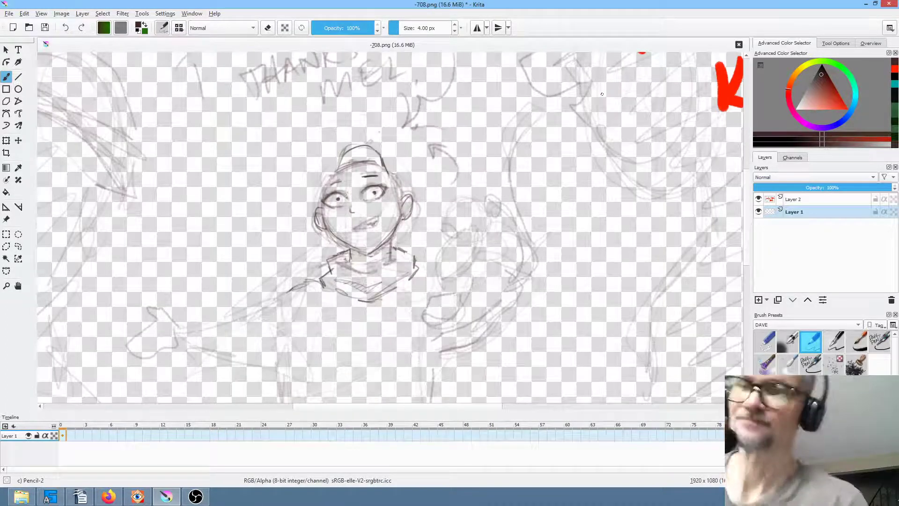
Step: Pencil in the outstretched arm's sleeve on Layer 1, from the shoulder to the cuff at the wrist
drag(494, 208, 485, 184)
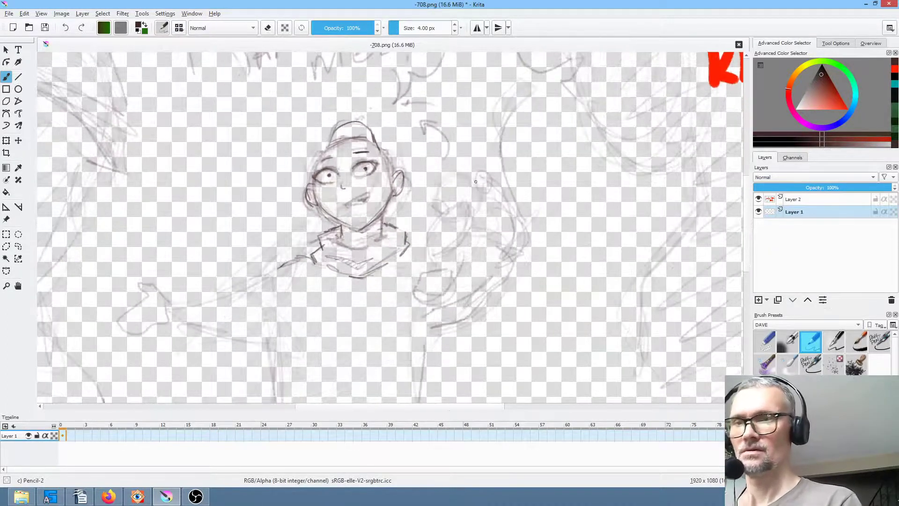
drag(412, 242, 431, 244)
mouse_move(298, 258)
mouse_down()
mouse_move(319, 252)
mouse_move(238, 287)
mouse_up()
mouse_move(179, 302)
mouse_down()
mouse_move(175, 320)
mouse_move(180, 297)
mouse_move(177, 319)
mouse_move(175, 303)
mouse_move(236, 288)
mouse_up()
mouse_move(194, 319)
mouse_down()
mouse_move(294, 344)
mouse_move(308, 316)
mouse_up()
drag(227, 340, 258, 332)
Step: Sketch the central character's torso sides, belt and upper legs over the faint rough
drag(313, 268, 309, 357)
drag(302, 302, 314, 351)
drag(294, 287, 304, 347)
drag(295, 288, 311, 359)
drag(302, 304, 312, 347)
drag(405, 285, 401, 215)
drag(307, 242, 309, 311)
drag(300, 271, 303, 307)
mouse_move(302, 300)
mouse_down()
mouse_move(325, 319)
mouse_move(391, 323)
mouse_move(420, 306)
mouse_move(425, 254)
mouse_move(314, 324)
mouse_move(310, 346)
mouse_move(403, 347)
mouse_move(349, 349)
mouse_move(421, 335)
mouse_up()
mouse_move(414, 342)
mouse_down()
mouse_move(416, 309)
mouse_move(426, 353)
mouse_up()
drag(309, 336, 303, 375)
drag(398, 315, 391, 248)
drag(297, 302, 294, 335)
drag(364, 268, 323, 344)
drag(393, 273, 403, 344)
mouse_move(360, 312)
mouse_down()
mouse_move(363, 325)
mouse_move(368, 317)
mouse_up()
Step: Define the raised arm's fist and elbow and rough in a small round head with ears above the fist
drag(447, 211, 433, 284)
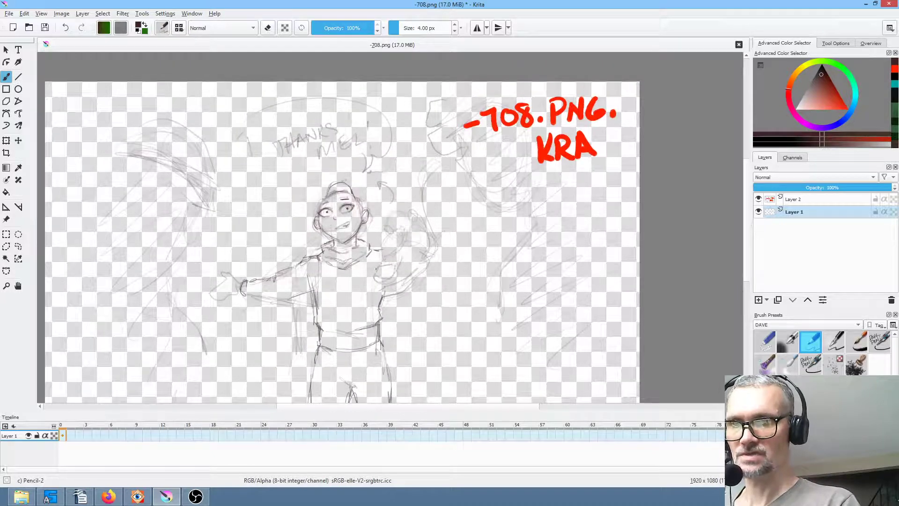
mouse_move(379, 279)
mouse_down()
mouse_move(381, 262)
mouse_move(386, 282)
mouse_move(398, 260)
mouse_move(437, 265)
mouse_move(425, 281)
mouse_move(435, 256)
mouse_up()
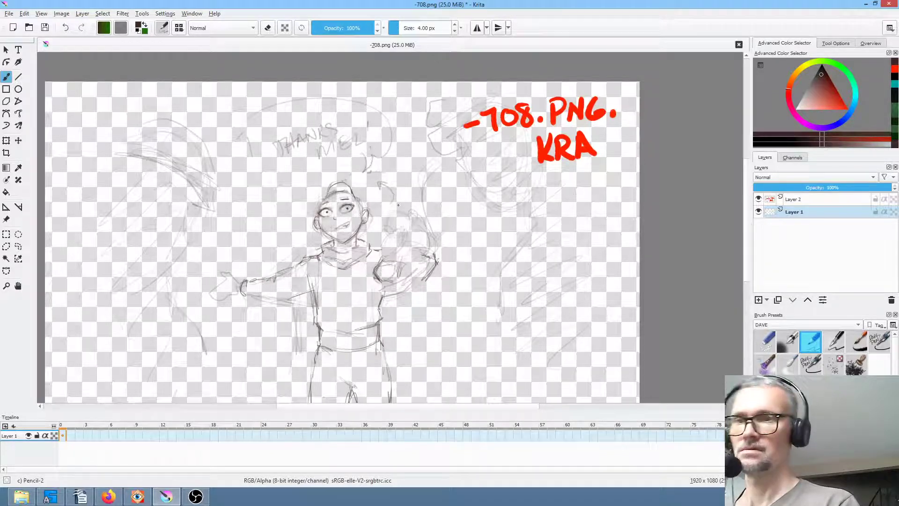
mouse_move(389, 209)
mouse_down()
mouse_move(387, 225)
mouse_move(411, 229)
mouse_move(385, 228)
mouse_move(388, 219)
mouse_move(388, 242)
mouse_move(404, 240)
mouse_move(409, 220)
mouse_move(405, 230)
mouse_move(379, 219)
mouse_move(419, 210)
mouse_move(426, 229)
mouse_move(402, 261)
mouse_move(433, 253)
mouse_move(418, 228)
mouse_up()
Step: Lasso the small round head above the fist, then shrink it slightly and tilt it counterclockwise
key(l)
mouse_move(415, 192)
mouse_down()
mouse_move(387, 200)
mouse_move(381, 241)
mouse_move(412, 237)
mouse_move(429, 198)
mouse_move(414, 192)
mouse_up()
key(ctrl+t)
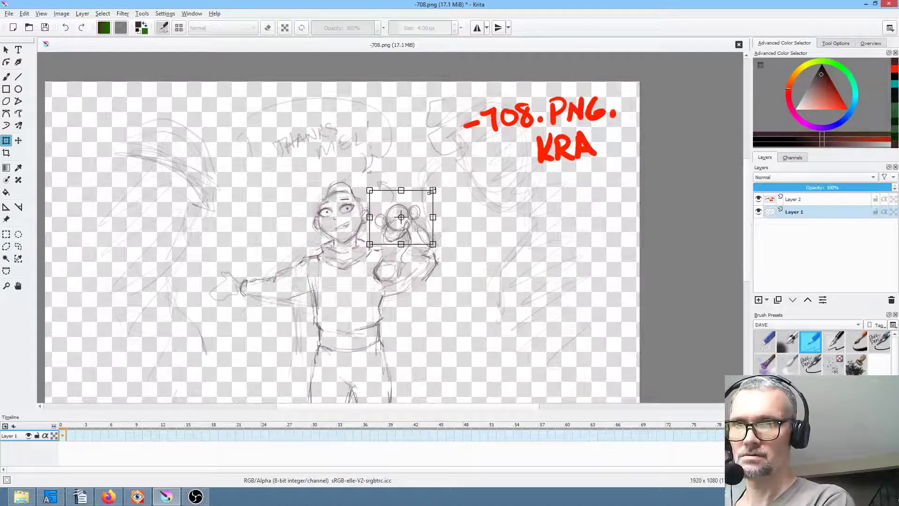
drag(433, 190, 426, 197)
drag(443, 228, 418, 221)
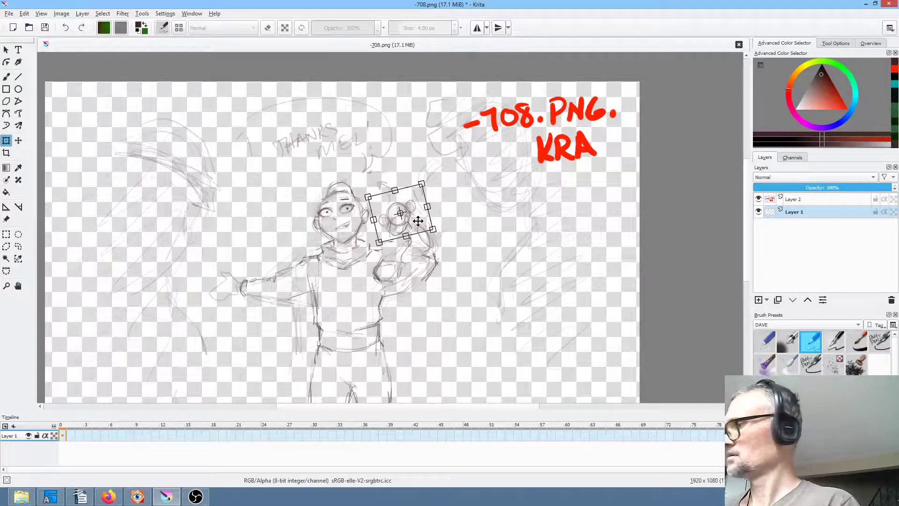
key(Return)
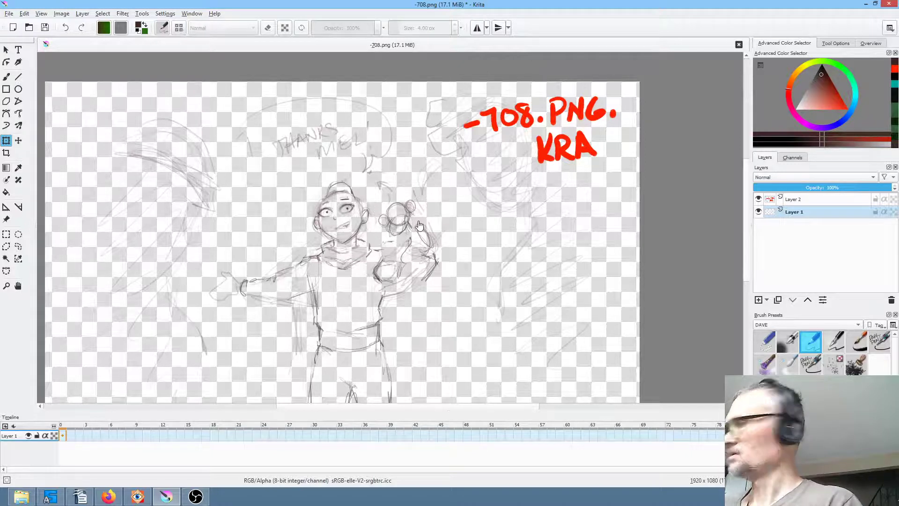
Step: Sketch the fingers on the raised fist and strengthen the underside of that forearm with the pencil brush
scroll(433, 236, up, 2)
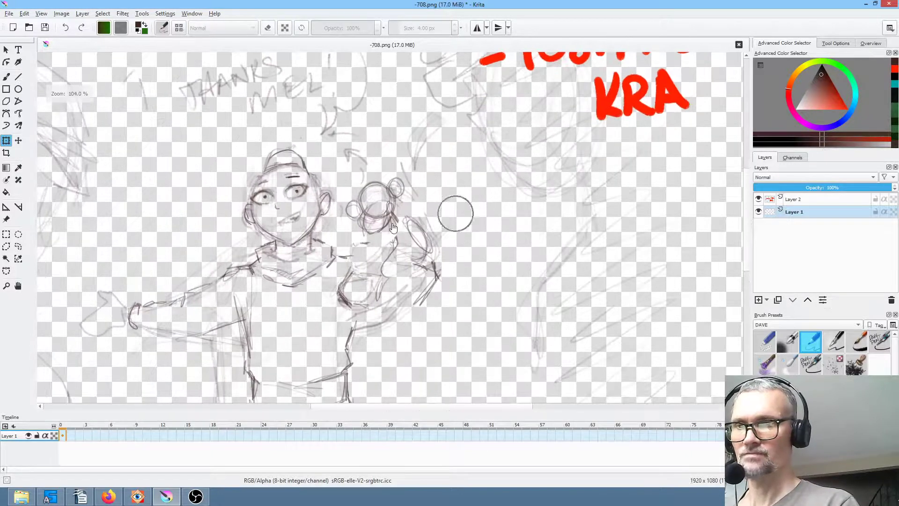
key(b)
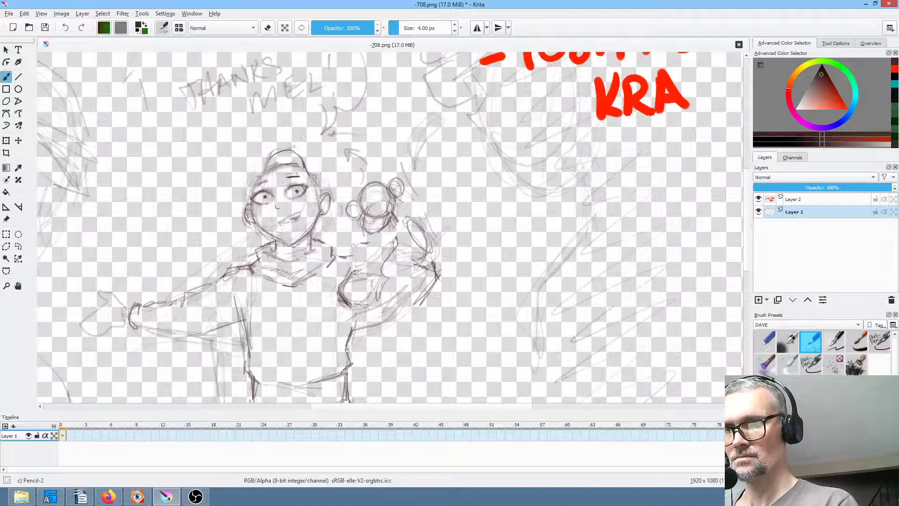
mouse_move(356, 301)
mouse_down()
mouse_move(371, 279)
mouse_move(364, 291)
mouse_move(378, 286)
mouse_move(365, 303)
mouse_move(384, 287)
mouse_move(366, 268)
mouse_move(433, 259)
mouse_move(427, 253)
mouse_move(444, 272)
mouse_move(401, 313)
mouse_up()
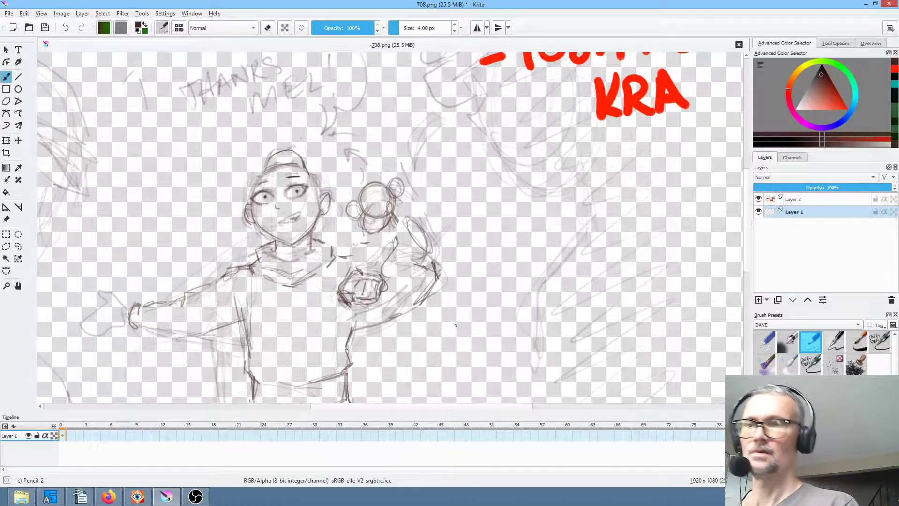
Step: Sketch the open hand on the outstretched arm and save the PNG together with a Krita file copy
drag(455, 324, 438, 281)
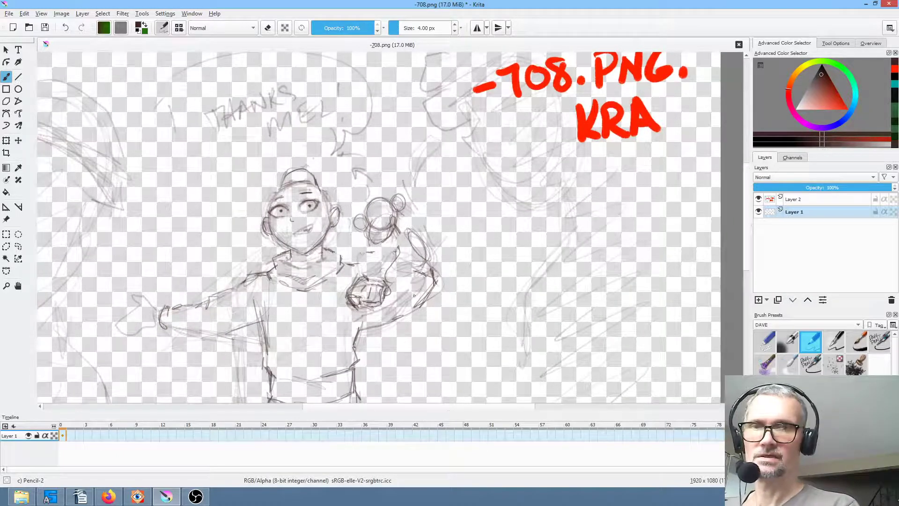
scroll(420, 290, down, 1)
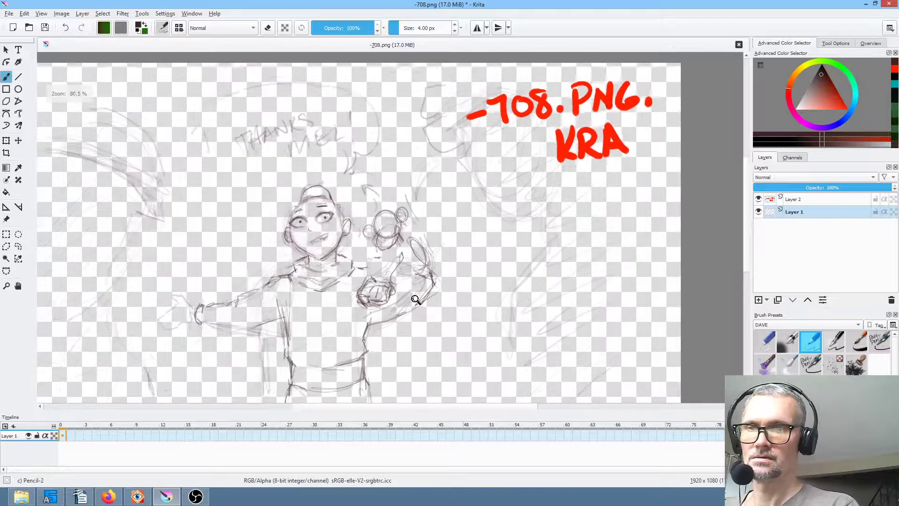
drag(419, 298, 454, 279)
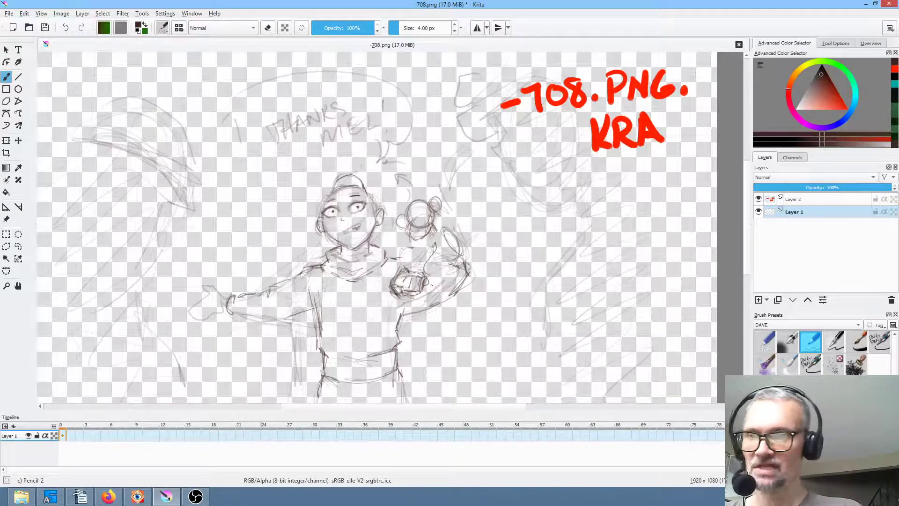
mouse_move(224, 295)
mouse_down()
mouse_move(212, 278)
mouse_move(211, 295)
mouse_move(188, 317)
mouse_move(228, 312)
mouse_up()
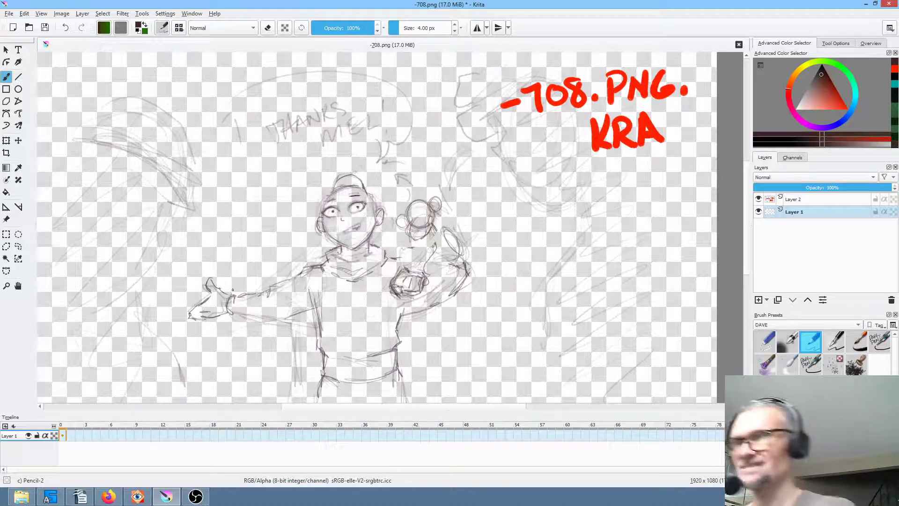
click(45, 28)
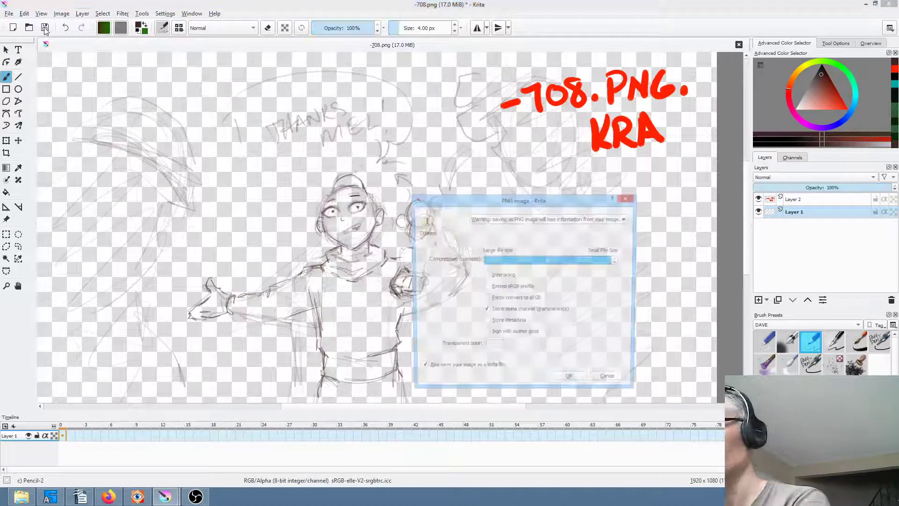
click(572, 381)
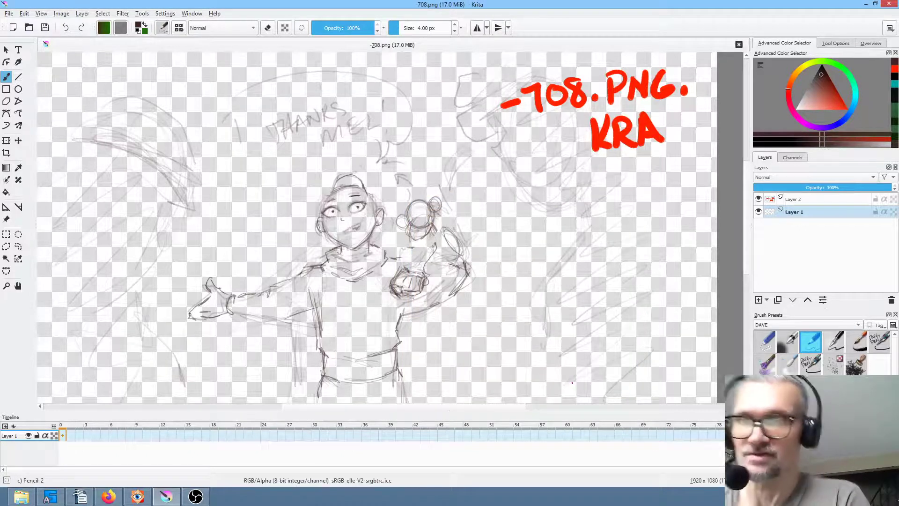
Step: Make frame 0 of Layer 1 a keyframe and add shading strokes to the shirt just above the belt
click(65, 423)
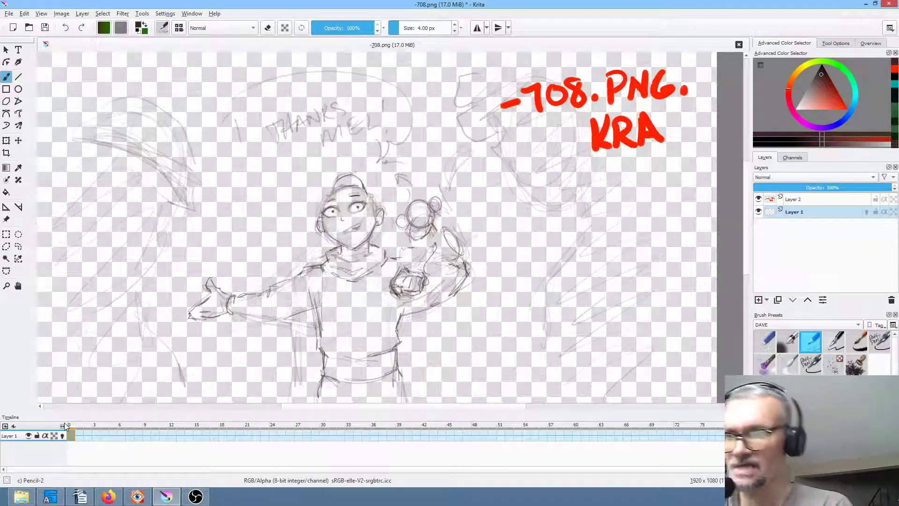
mouse_move(333, 356)
mouse_down()
mouse_move(395, 341)
mouse_move(379, 343)
mouse_move(389, 324)
mouse_move(377, 331)
mouse_move(398, 317)
mouse_up()
drag(381, 327, 393, 319)
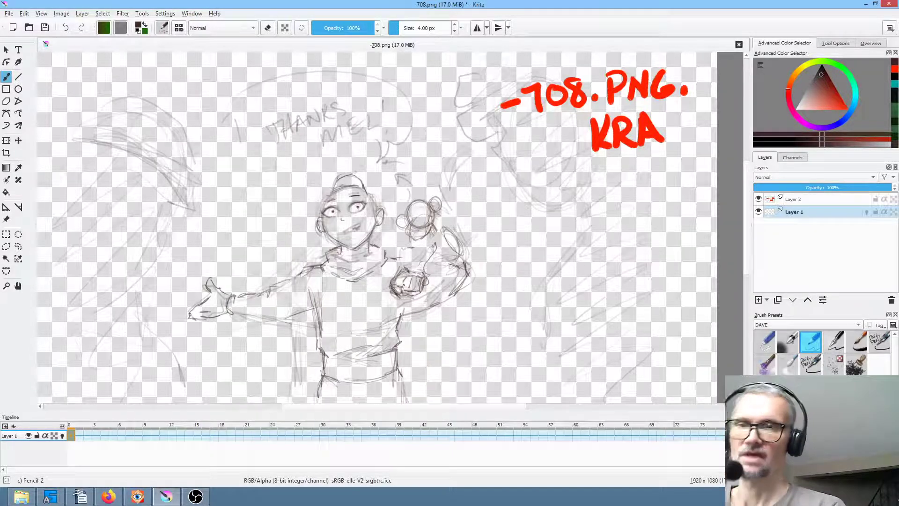
key(period)
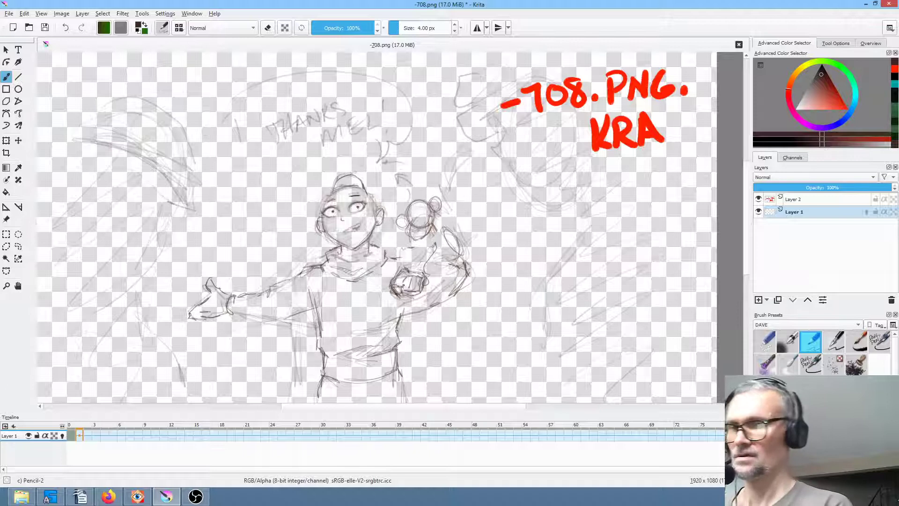
click(98, 435)
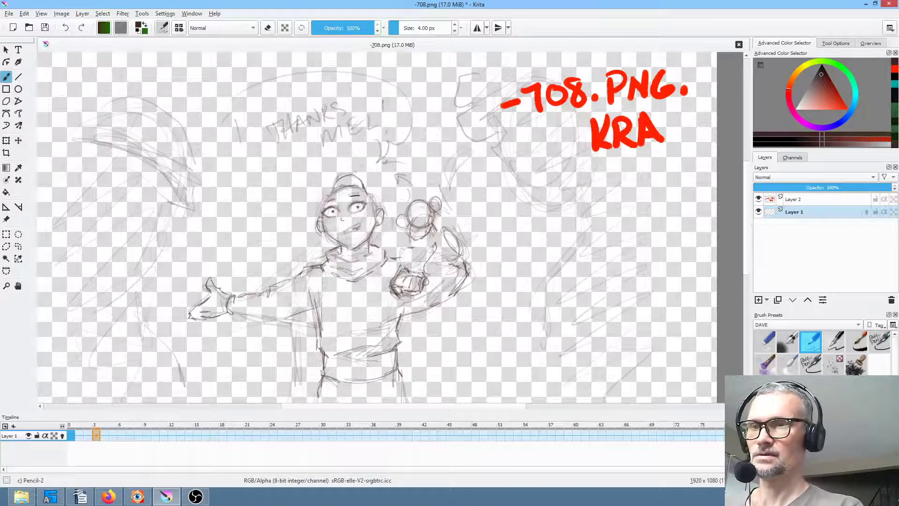
Step: Lasso the faint rough figures on both sides of the central character and place them on a new layer
key(minus)
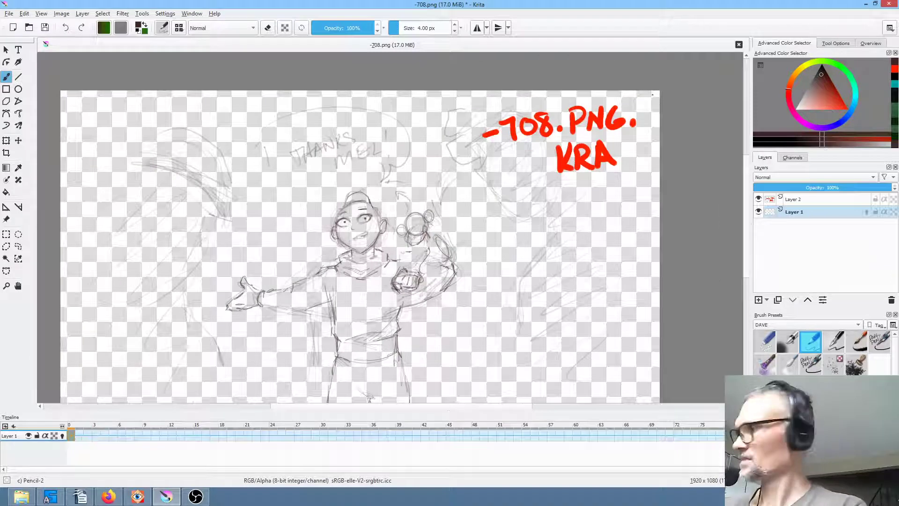
key(l)
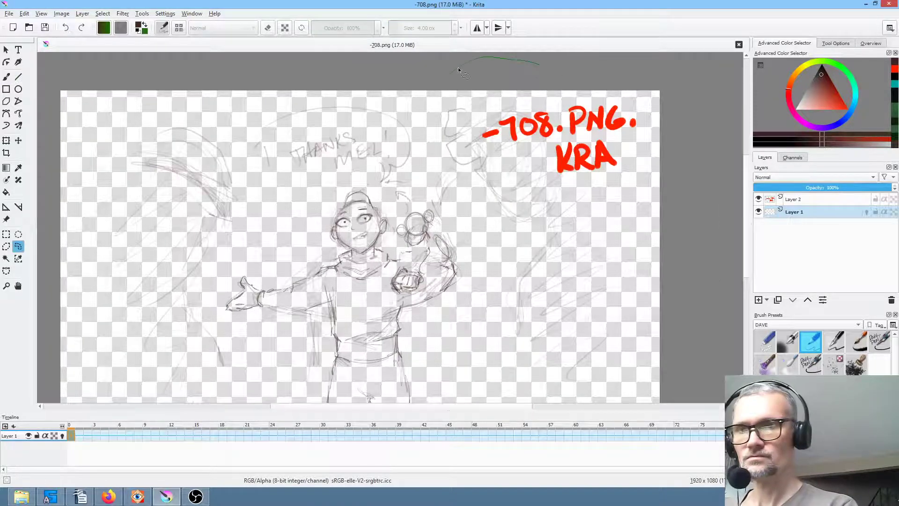
drag(478, 353, 623, 412)
mouse_move(685, 157)
mouse_down()
mouse_move(662, 91)
mouse_move(544, 65)
mouse_up()
mouse_move(220, 73)
mouse_down()
mouse_move(57, 203)
mouse_move(49, 354)
mouse_move(144, 438)
mouse_move(257, 403)
mouse_move(283, 313)
mouse_move(269, 249)
mouse_move(213, 198)
mouse_move(265, 111)
mouse_move(267, 34)
mouse_move(268, 94)
mouse_move(233, 77)
mouse_up()
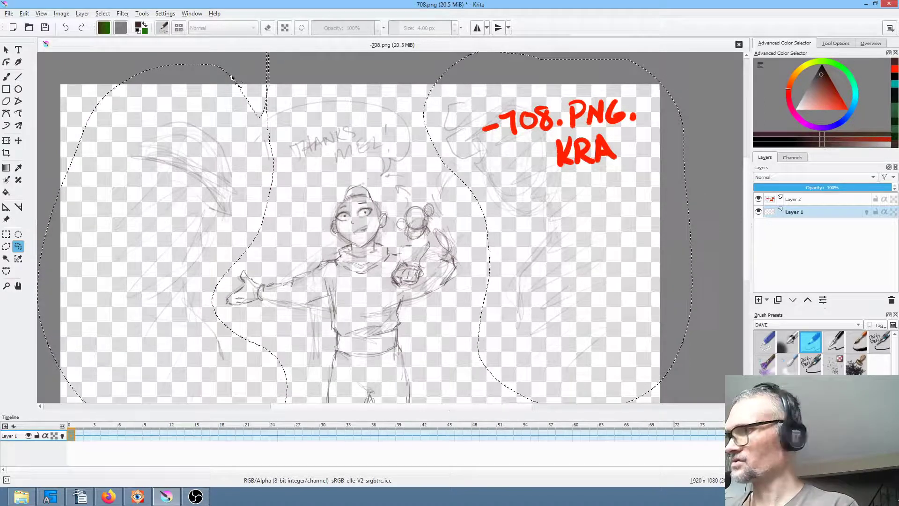
key(ctrl+alt+j)
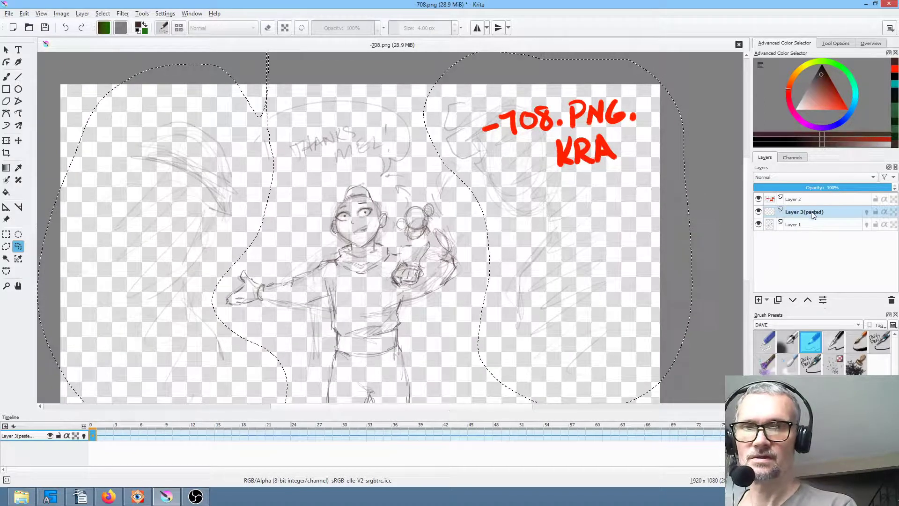
Step: Deselect, make Layer 1 active, and toggle the pasted layer's visibility to check the separated side figures
click(758, 213)
click(758, 212)
key(ctrl+shift+a)
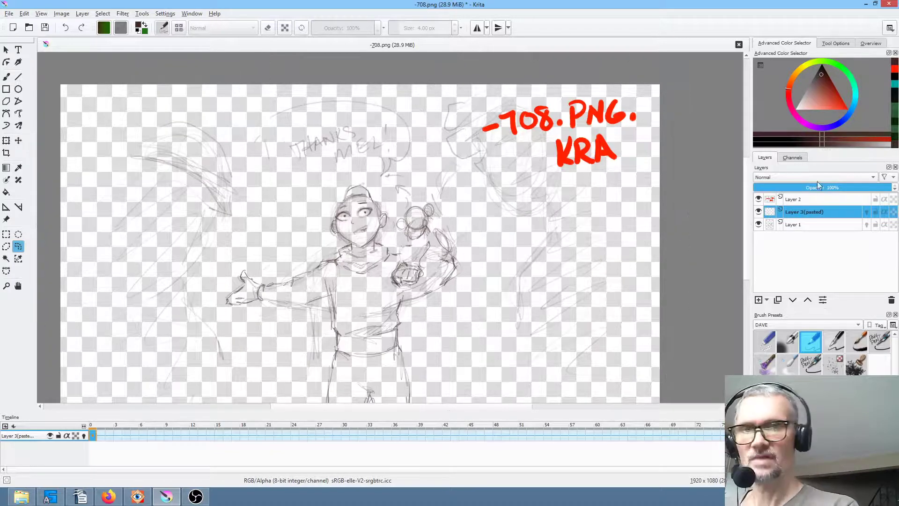
click(815, 226)
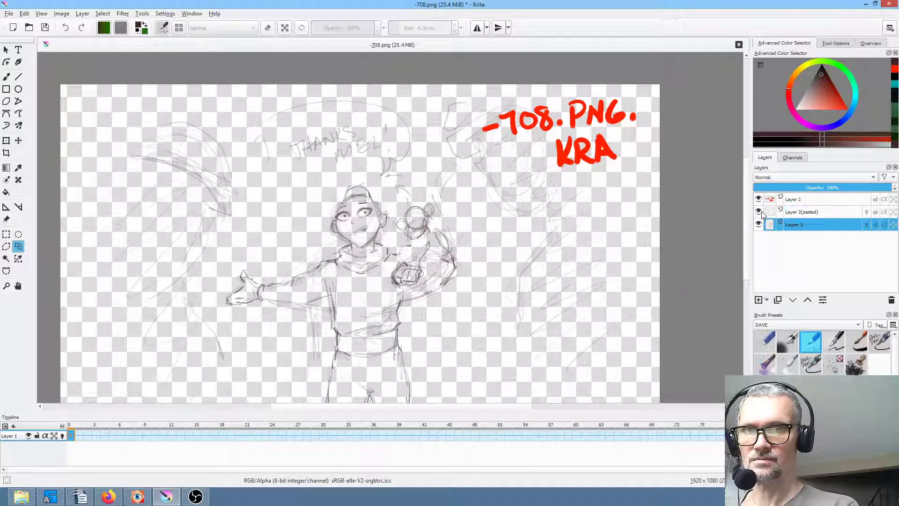
click(759, 212)
click(759, 212)
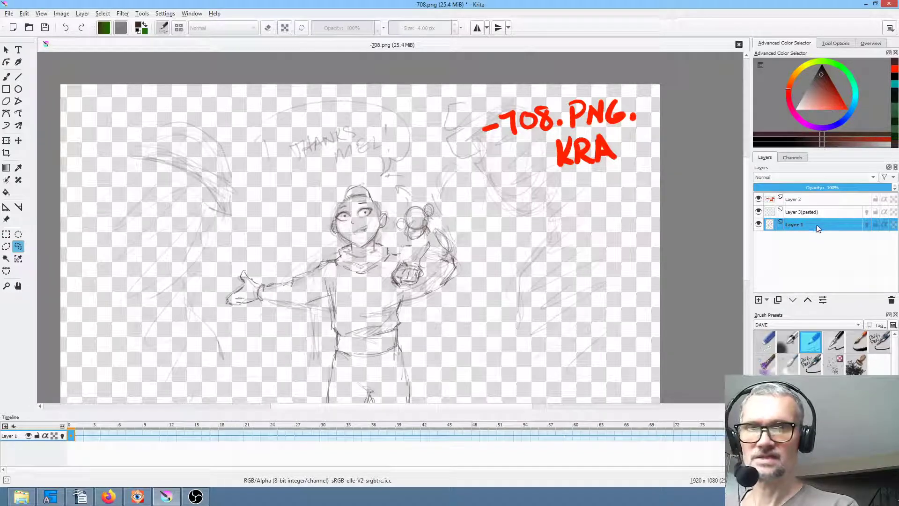
Step: Go to frame 12 of Layer 1, clear its drawing to leave a blank frame, and switch to the freehand brush
click(81, 436)
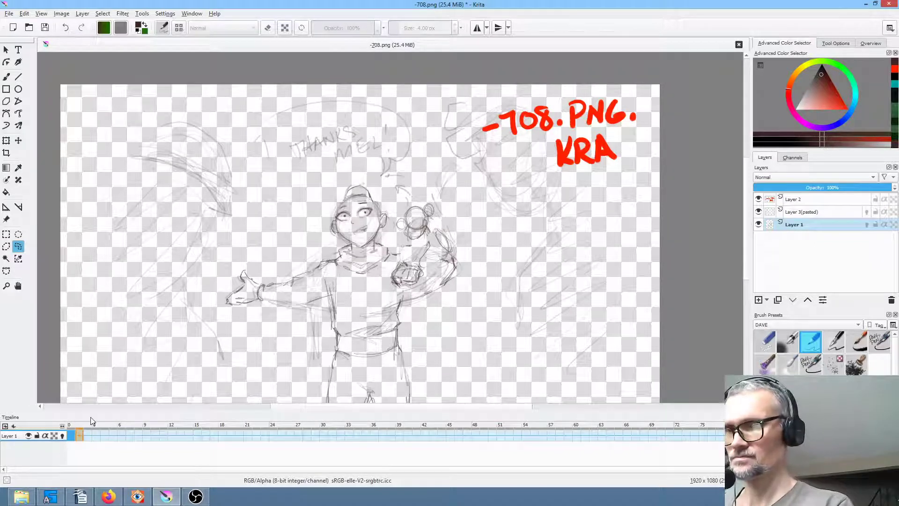
click(104, 436)
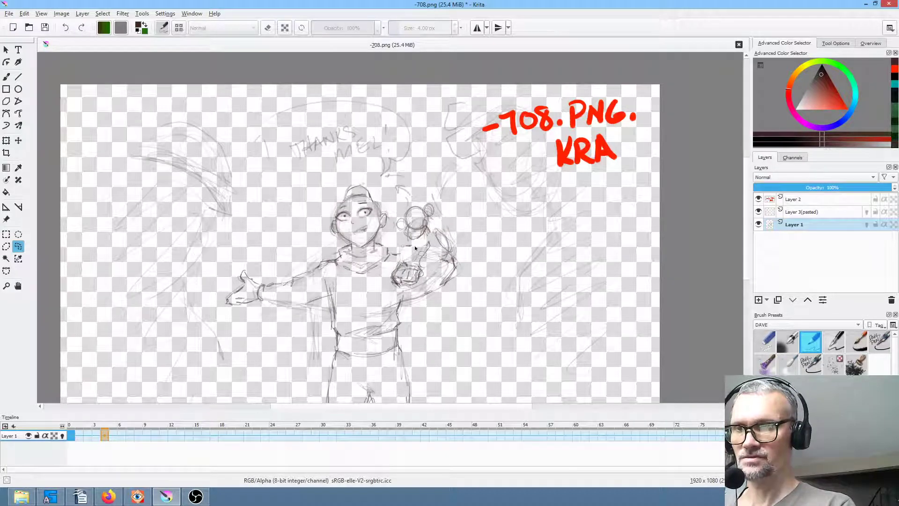
click(137, 436)
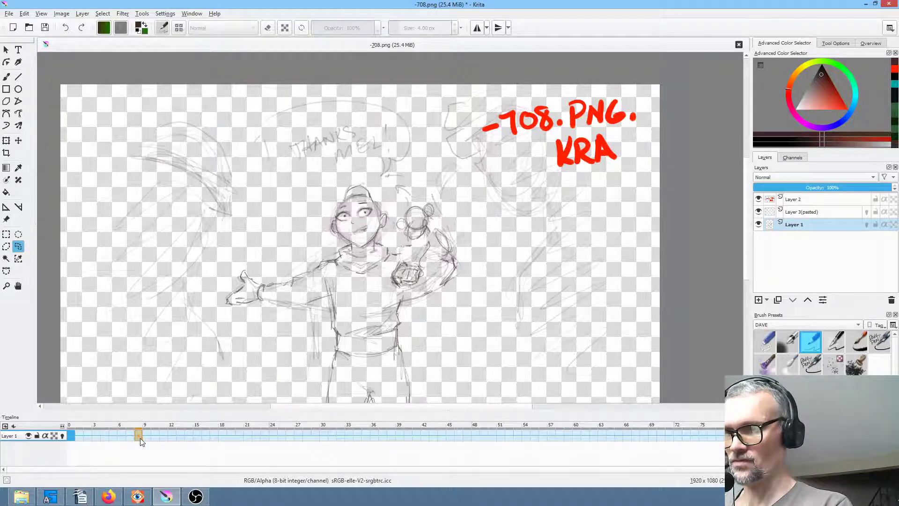
click(172, 436)
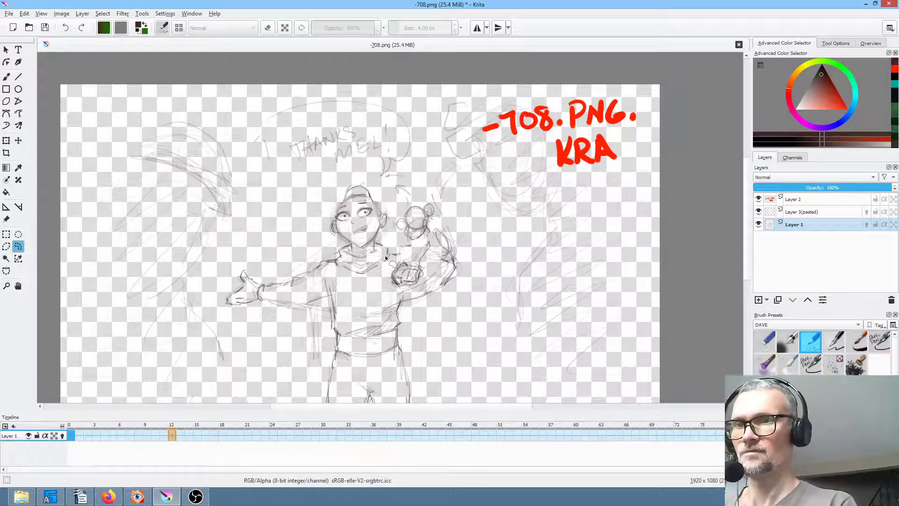
key(Delete)
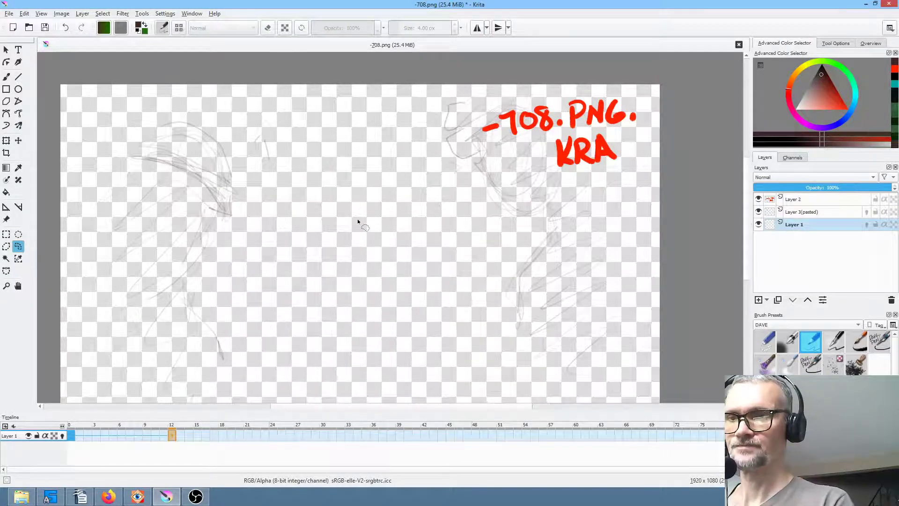
key(b)
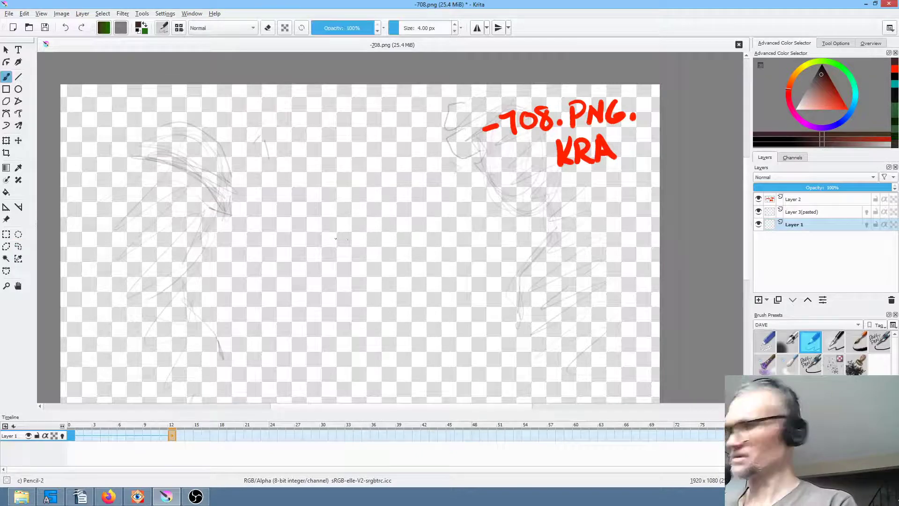
Step: Sketch the curved top edge of the character's collar on frame 12, flipping against frame 0 to match its placement
key(comma)
key(period)
key(comma)
key(period)
key(comma)
key(period)
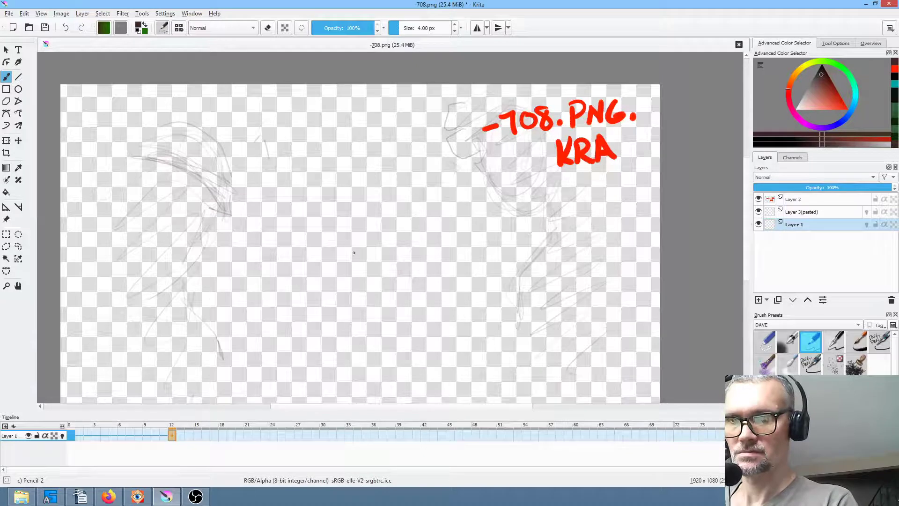
mouse_move(362, 270)
mouse_down()
mouse_move(417, 224)
mouse_move(384, 281)
mouse_move(385, 300)
mouse_up()
key(comma)
key(period)
drag(307, 265, 391, 262)
key(comma)
key(period)
drag(310, 266, 383, 256)
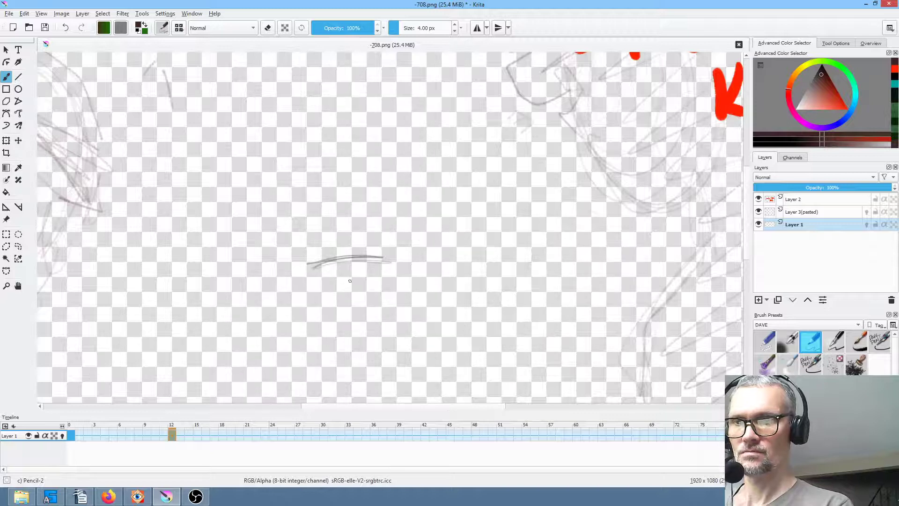
Step: Add the short side edges and light lower contour of the collar, comparing with the frame 0 drawing
key(comma)
key(period)
drag(307, 264, 307, 282)
key(comma)
key(period)
key(comma)
mouse_move(391, 262)
mouse_down()
mouse_move(375, 284)
mouse_move(354, 271)
mouse_move(314, 271)
mouse_up()
key(period)
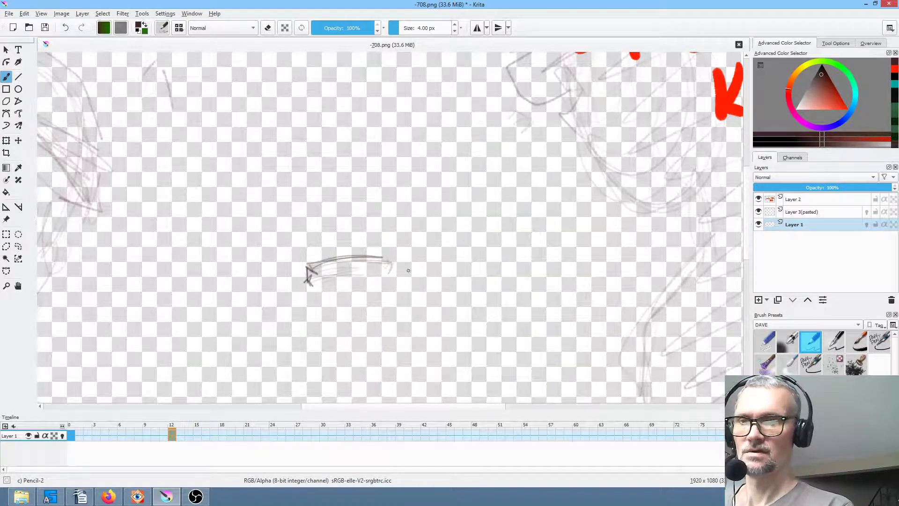
key(comma)
key(period)
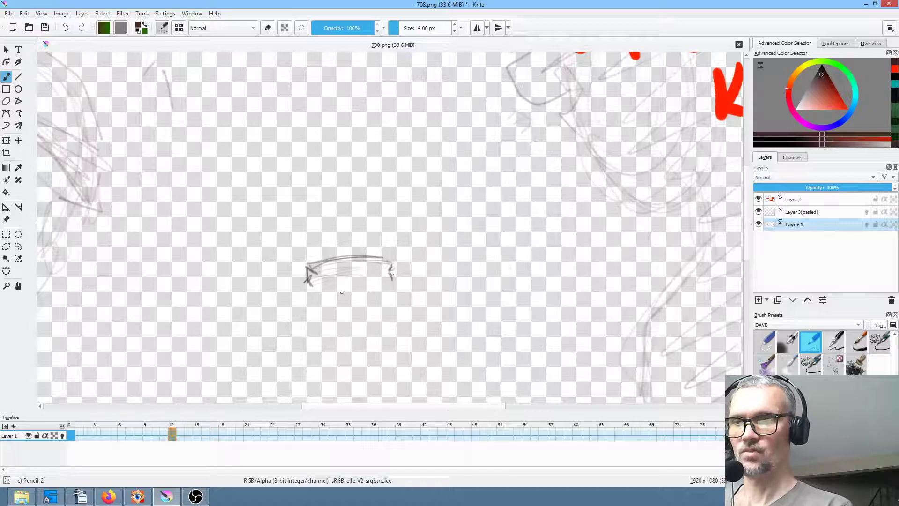
Step: Sketch the shoulder lines extending outward from both ends of the collar for the back view
drag(367, 283, 406, 279)
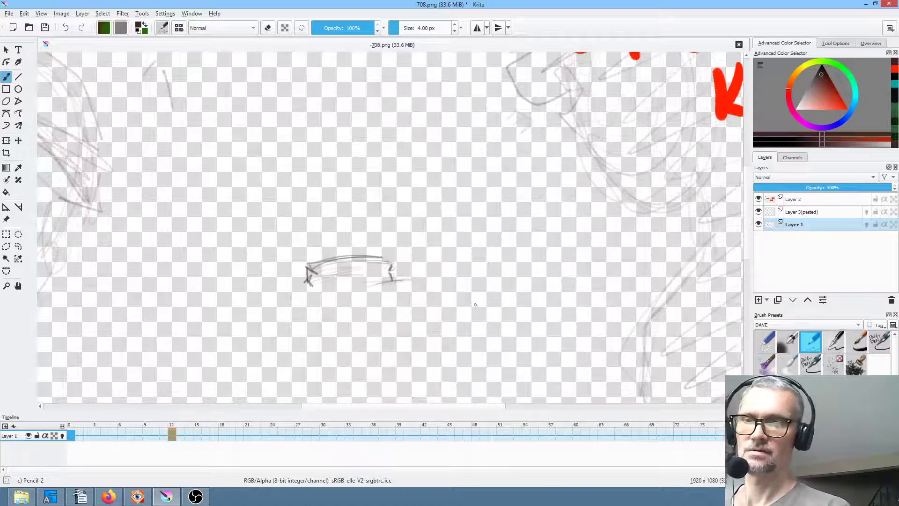
key(comma)
key(period)
drag(399, 280, 411, 285)
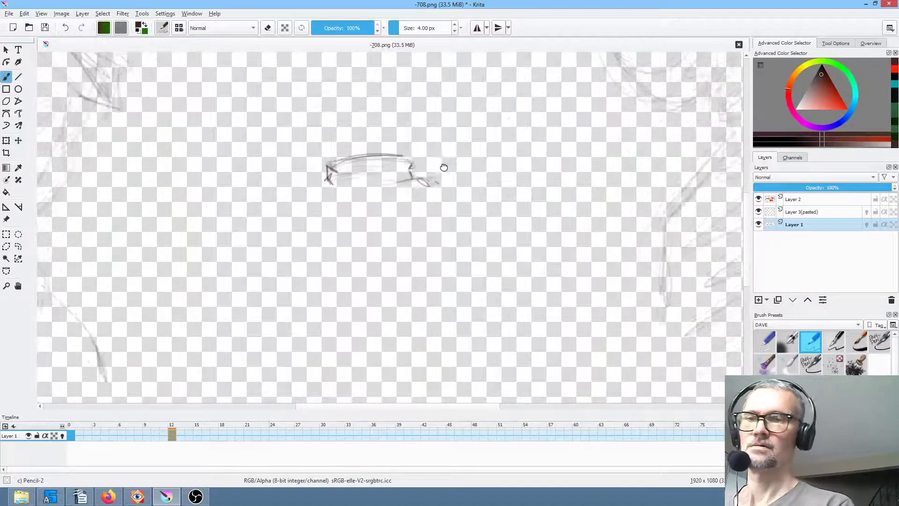
key(comma)
key(period)
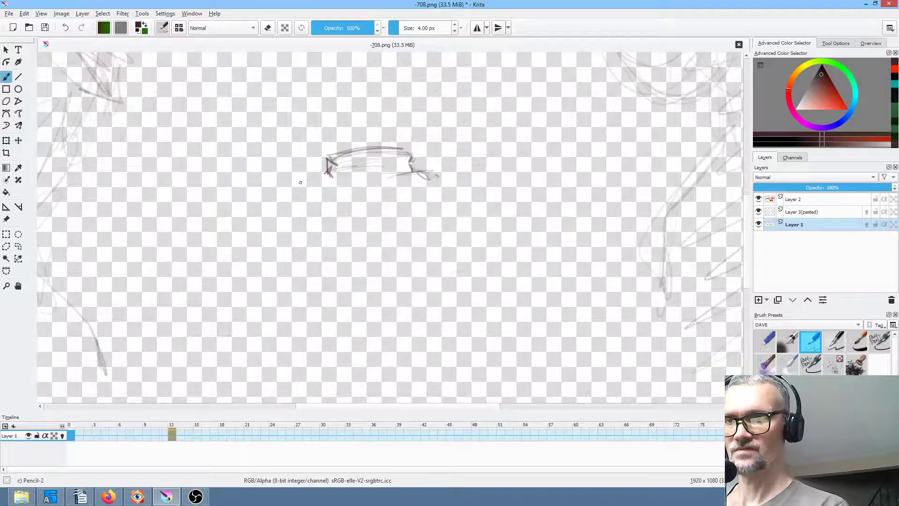
mouse_move(298, 170)
mouse_down()
mouse_move(309, 171)
mouse_move(277, 177)
mouse_move(267, 198)
mouse_up()
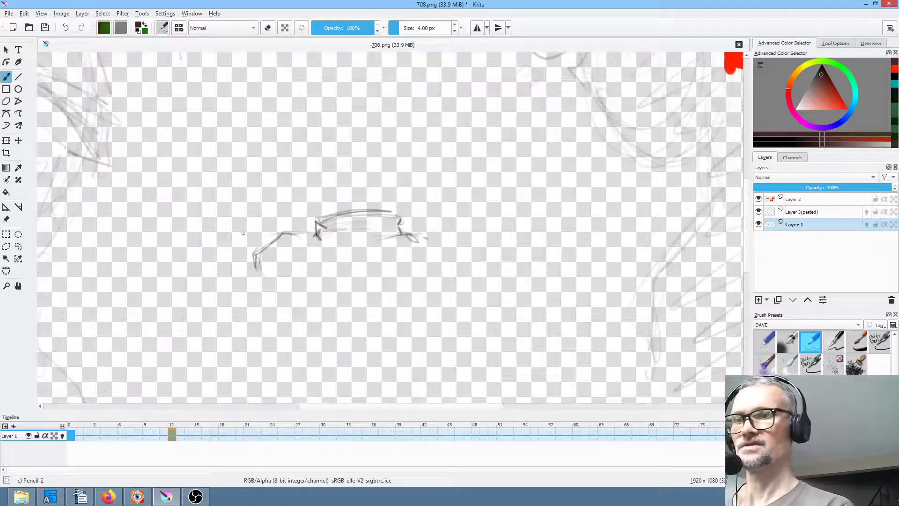
Step: Sketch the bent arm, the adjoining side of the torso and the shirt's curved lower hem, checking against frame 0
key(comma)
key(period)
mouse_move(241, 224)
mouse_down()
mouse_move(233, 231)
mouse_move(257, 226)
mouse_move(248, 262)
mouse_move(289, 291)
mouse_move(313, 327)
mouse_up()
key(comma)
drag(383, 322, 372, 237)
key(period)
mouse_move(328, 302)
mouse_down()
mouse_move(355, 312)
mouse_move(398, 305)
mouse_up()
mouse_move(337, 304)
mouse_down()
mouse_move(319, 299)
mouse_move(372, 311)
mouse_move(406, 302)
mouse_up()
mouse_move(305, 243)
mouse_down()
mouse_move(327, 297)
mouse_move(308, 283)
mouse_move(314, 269)
mouse_move(301, 235)
mouse_up()
key(comma)
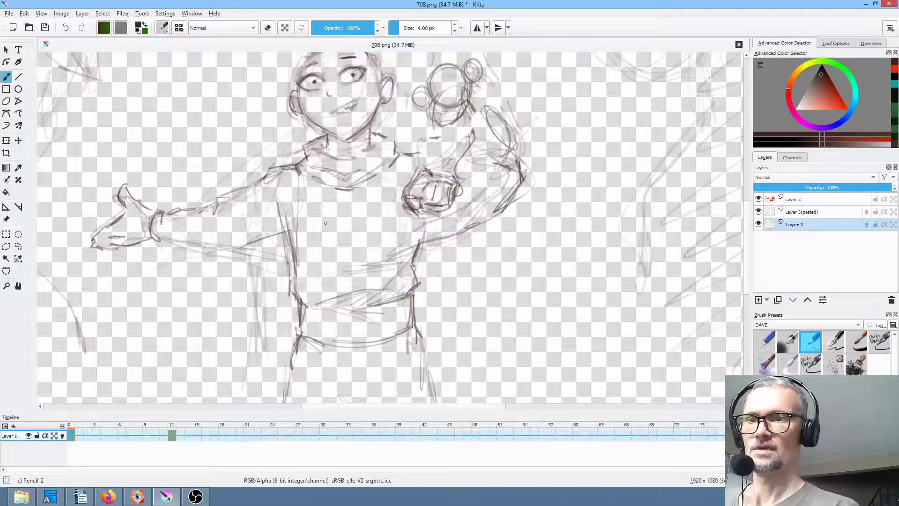
Step: Sketch the hanging arm with its sleeve and hand, and close the adjoining side of the torso
key(period)
mouse_move(423, 286)
mouse_down()
mouse_move(433, 269)
mouse_move(418, 262)
mouse_move(411, 162)
mouse_move(391, 150)
mouse_move(396, 142)
mouse_move(431, 150)
mouse_move(420, 164)
mouse_move(433, 183)
mouse_move(446, 158)
mouse_move(413, 146)
mouse_move(437, 159)
mouse_move(453, 196)
mouse_move(468, 256)
mouse_move(454, 256)
mouse_move(453, 194)
mouse_move(486, 291)
mouse_move(484, 274)
mouse_move(476, 315)
mouse_move(490, 312)
mouse_move(487, 293)
mouse_move(464, 238)
mouse_move(486, 263)
mouse_move(485, 319)
mouse_up()
key(comma)
key(period)
mouse_move(440, 268)
mouse_down()
mouse_move(450, 289)
mouse_move(440, 273)
mouse_up()
drag(421, 219, 428, 231)
drag(422, 228, 420, 239)
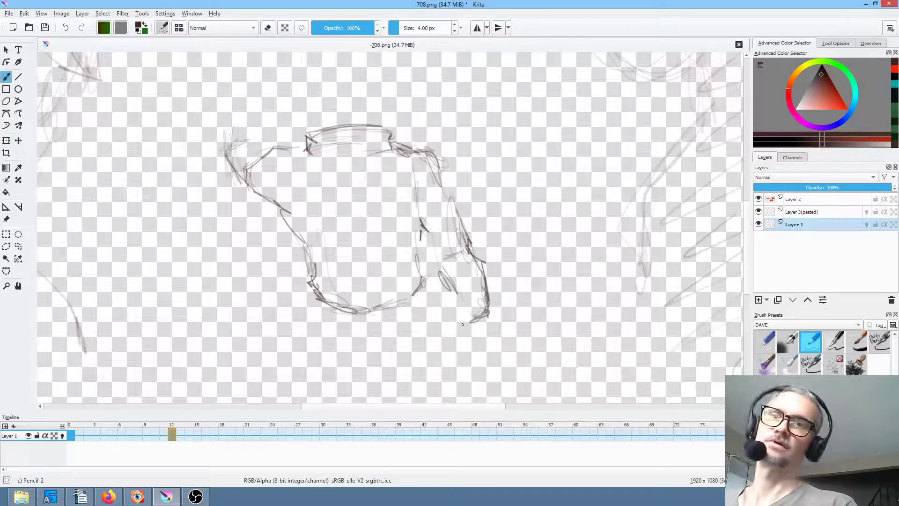
Step: Sketch the rounded back of the head and the short neck line above the collar, flipping against frame 0
drag(462, 325, 451, 386)
key(Left)
key(Right)
key(Left)
key(Right)
mouse_move(300, 126)
mouse_down()
mouse_move(303, 117)
mouse_move(361, 108)
mouse_up()
mouse_move(303, 119)
mouse_down()
mouse_move(367, 117)
mouse_move(361, 121)
mouse_up()
mouse_move(296, 148)
mouse_down()
mouse_move(365, 127)
mouse_move(307, 160)
mouse_up()
drag(310, 111, 366, 151)
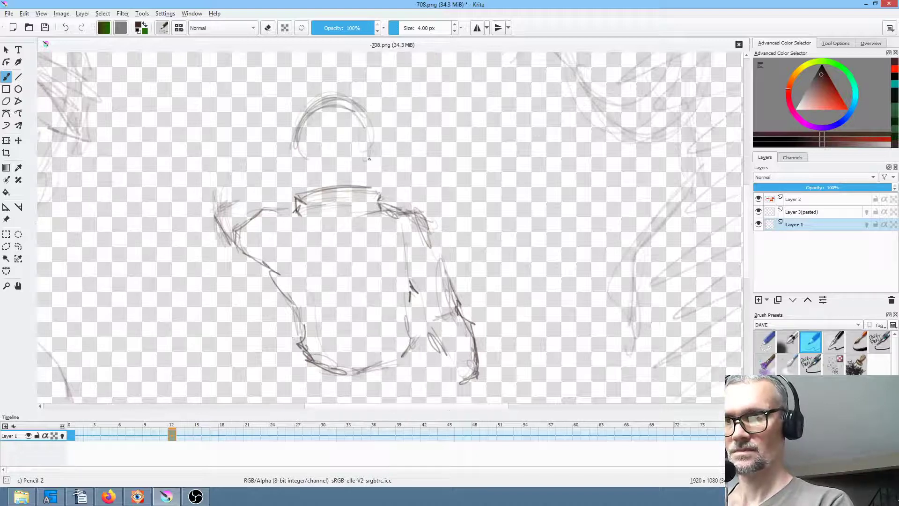
drag(323, 175, 358, 177)
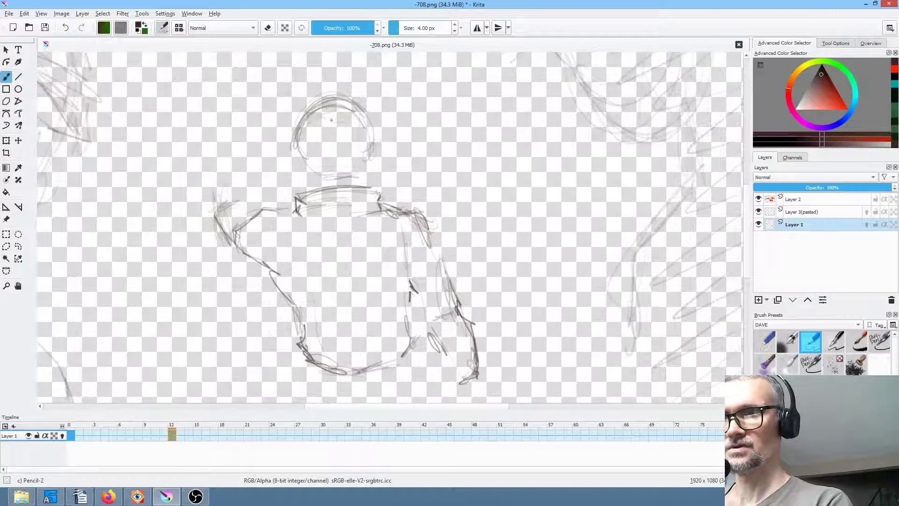
Step: Draw the tapered band and oval top of the cap on the crown of the head
mouse_move(353, 100)
mouse_down()
mouse_move(323, 122)
mouse_move(347, 119)
mouse_up()
drag(310, 121, 346, 120)
mouse_move(305, 108)
mouse_down()
mouse_move(332, 81)
mouse_move(321, 96)
mouse_move(352, 88)
mouse_move(313, 96)
mouse_move(313, 125)
mouse_move(328, 124)
mouse_move(355, 96)
mouse_up()
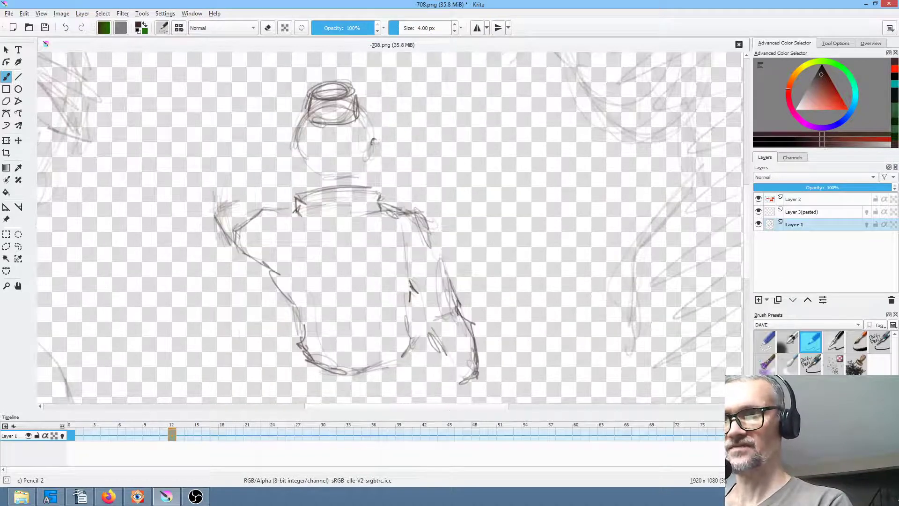
Step: Draw both ears and the sides of the neck, mirroring the canvas view to check the head and restoring it
drag(373, 141, 374, 162)
drag(295, 150, 289, 162)
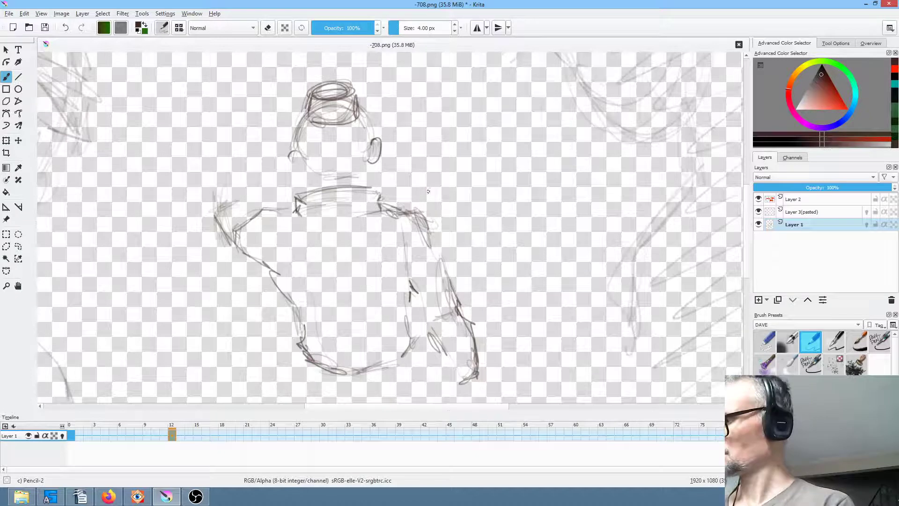
key(m)
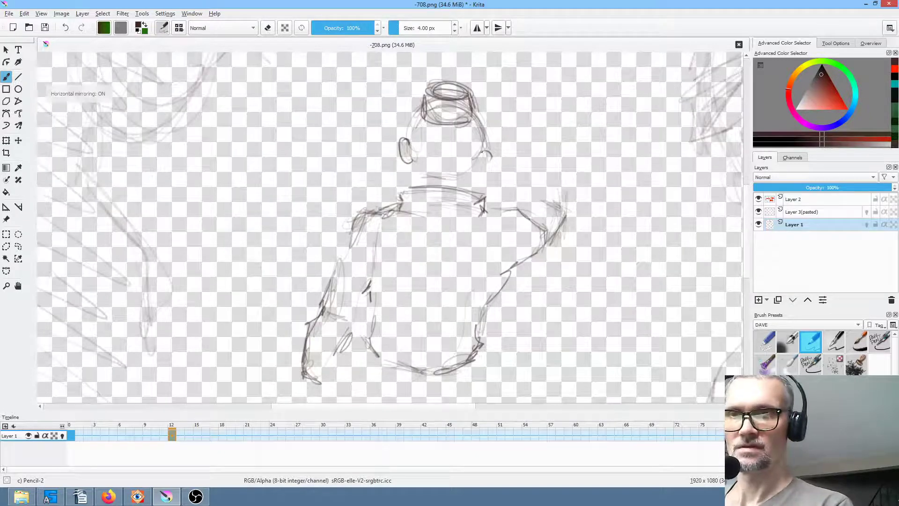
mouse_move(487, 151)
mouse_down()
mouse_move(464, 189)
mouse_move(465, 180)
mouse_up()
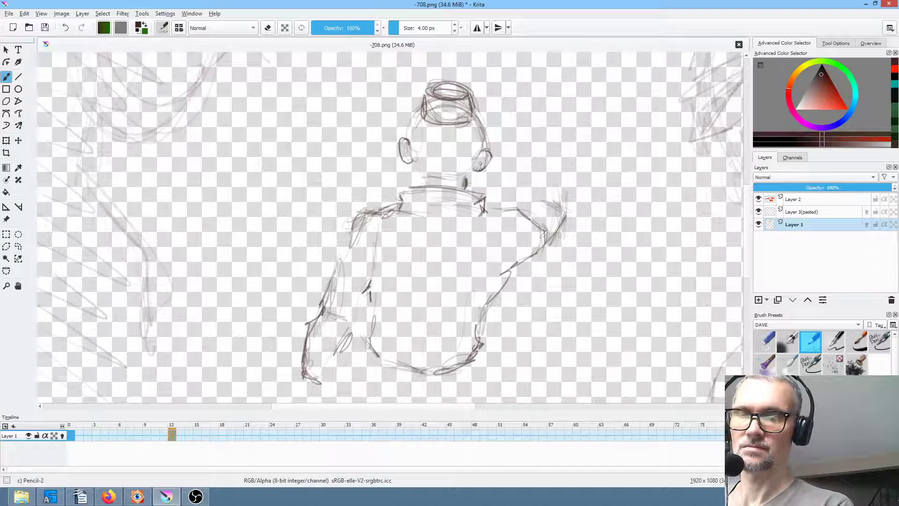
key(m)
drag(313, 172, 318, 189)
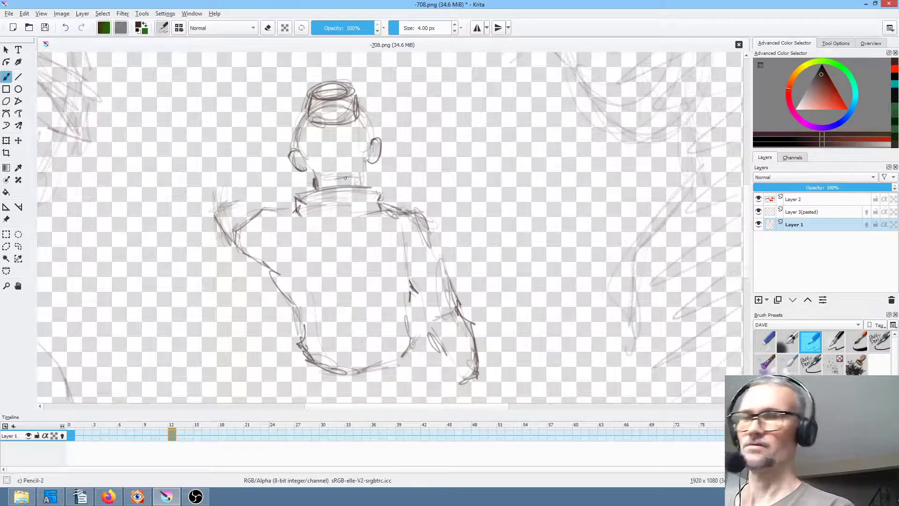
Step: Erase the old collar sides and lower lines, and redraw the collar with sloping edges that flow into the shoulders
click(764, 344)
mouse_move(370, 195)
mouse_down()
mouse_move(329, 193)
mouse_move(370, 187)
mouse_move(342, 183)
mouse_move(370, 218)
mouse_move(298, 206)
mouse_move(313, 196)
mouse_move(308, 222)
mouse_up()
key(slash)
mouse_move(305, 186)
mouse_down()
mouse_move(329, 183)
mouse_move(308, 189)
mouse_up()
mouse_move(300, 191)
mouse_down()
mouse_move(305, 203)
mouse_move(261, 212)
mouse_up()
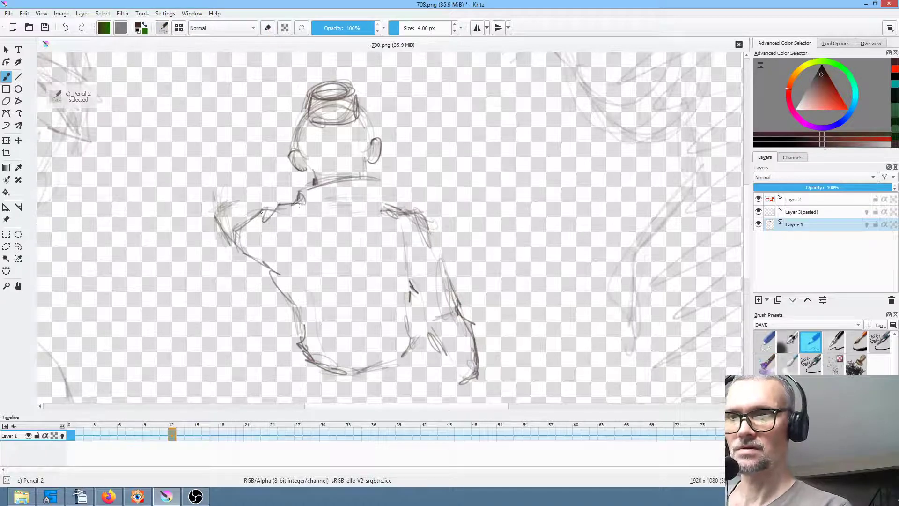
drag(383, 196, 396, 205)
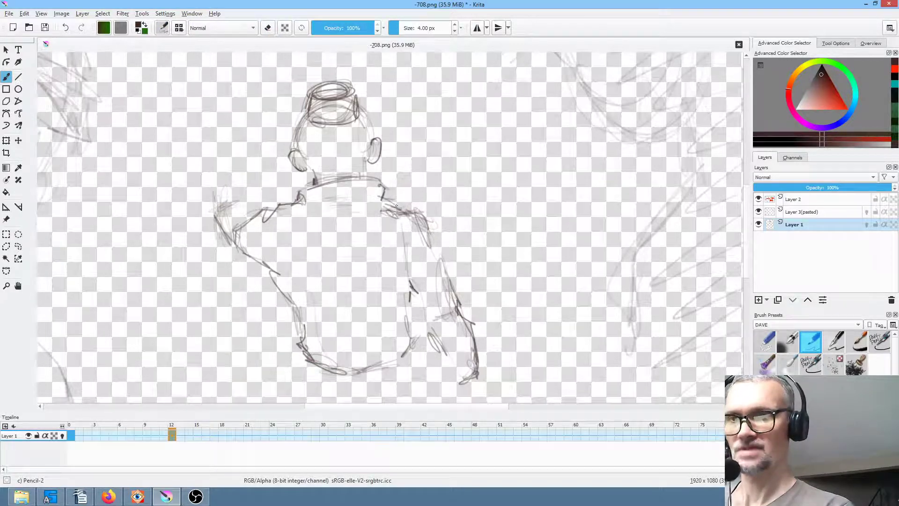
drag(323, 199, 369, 201)
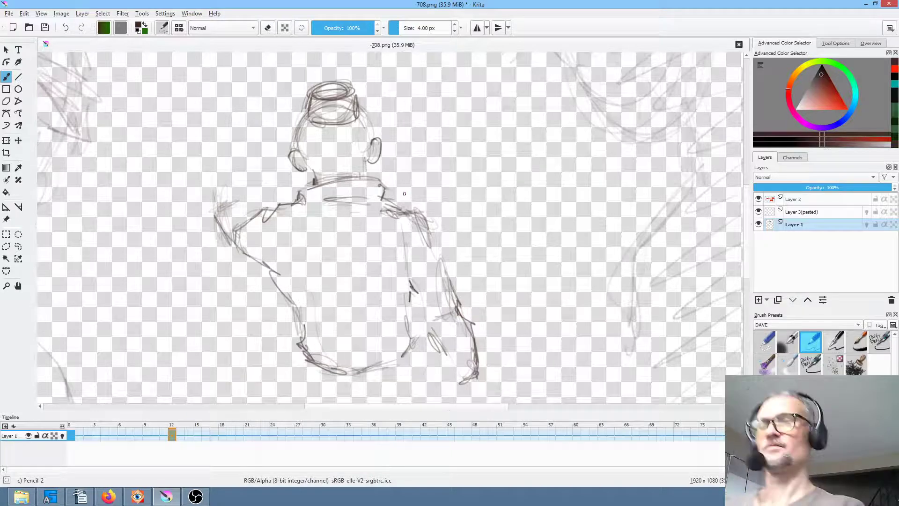
Step: Sketch the trouser waistband line and both hip edges below the shirt hem, comparing with frame 0
key(Left)
key(Right)
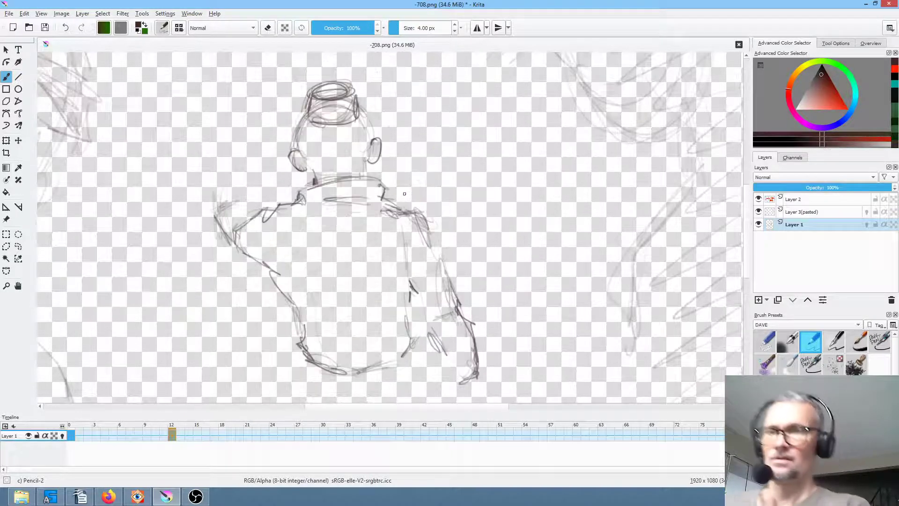
mouse_move(455, 258)
mouse_down()
mouse_move(476, 165)
mouse_move(474, 173)
mouse_up()
key(Left)
key(Right)
drag(367, 320, 345, 322)
mouse_move(424, 279)
mouse_down()
mouse_move(425, 309)
mouse_move(426, 288)
mouse_up()
drag(332, 282, 326, 307)
key(Left)
key(Right)
drag(329, 299, 325, 319)
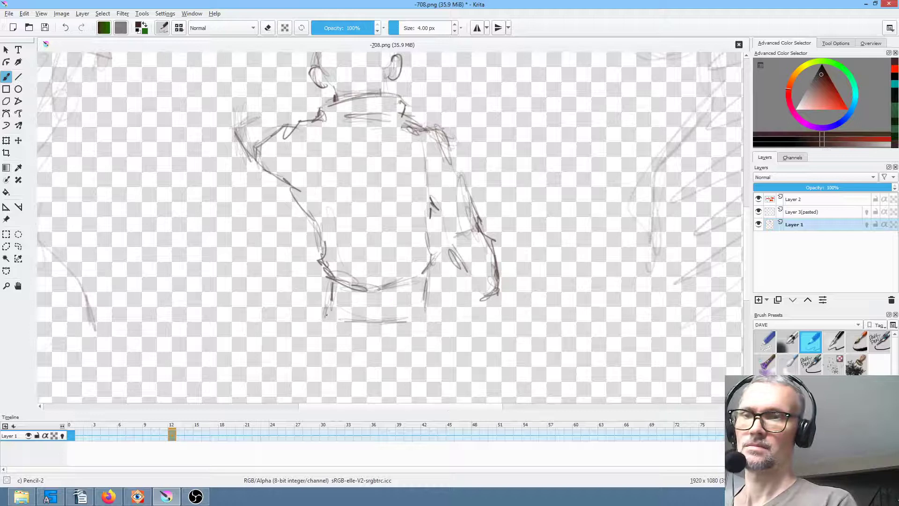
Step: Sketch the seat crease and the outer contours of both trouser legs, checking them against the frame 0 pose
scroll(316, 365, down, 3)
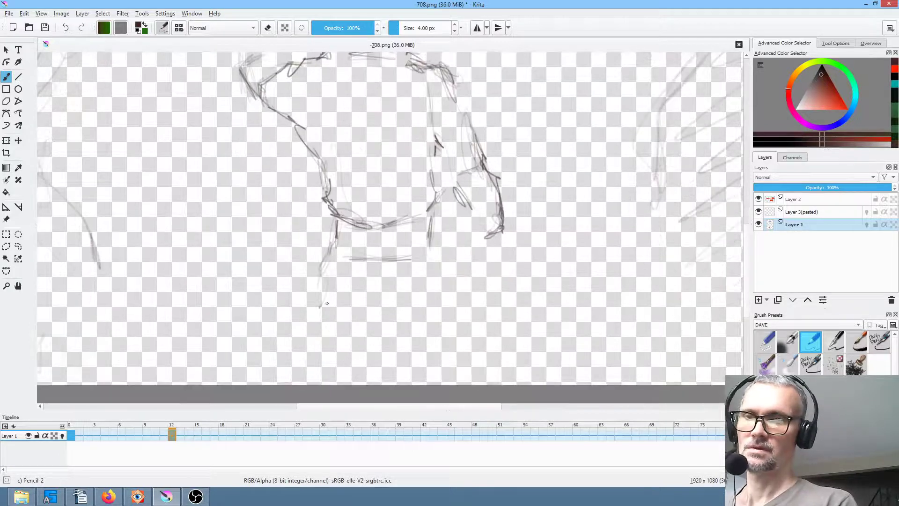
drag(353, 326, 411, 329)
key(Left)
key(Right)
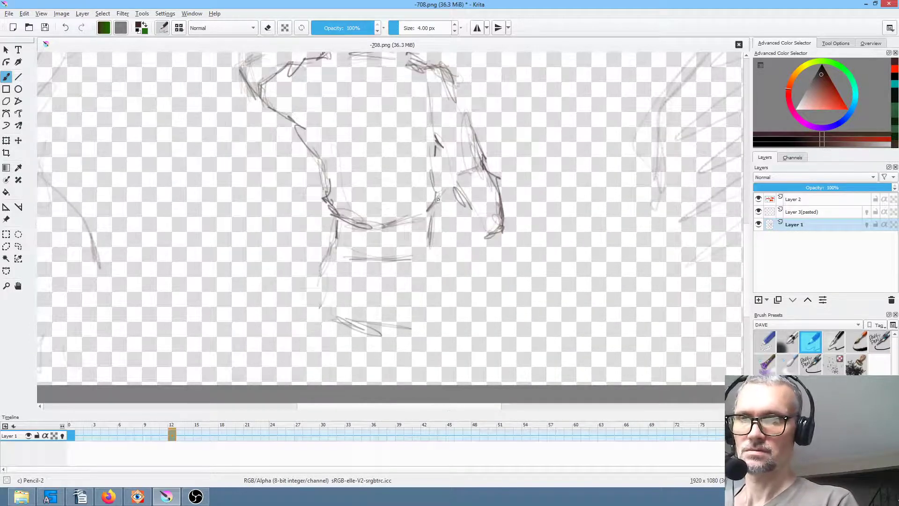
mouse_move(432, 264)
mouse_down()
mouse_move(445, 305)
mouse_move(444, 383)
mouse_up()
drag(447, 334, 437, 374)
mouse_move(312, 253)
mouse_down()
mouse_move(323, 316)
mouse_move(318, 365)
mouse_up()
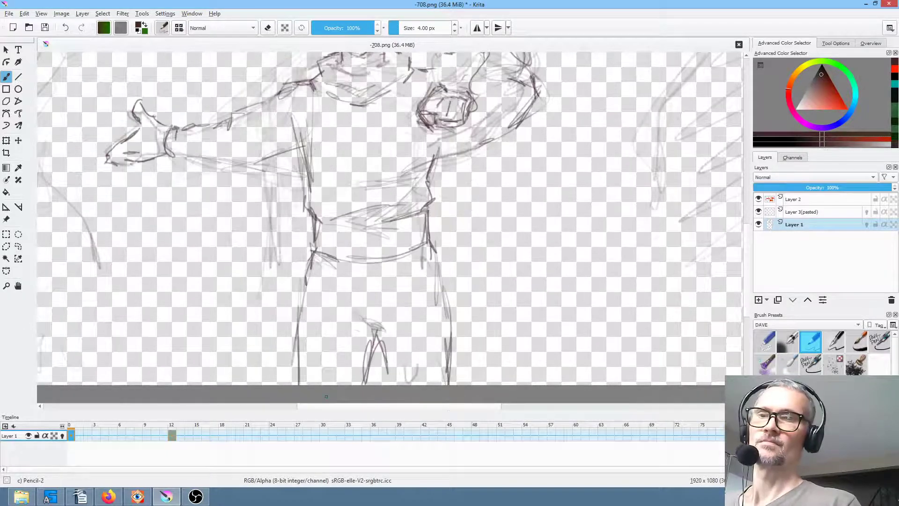
drag(500, 180, 496, 203)
mouse_move(473, 246)
mouse_down()
mouse_move(463, 263)
mouse_move(478, 244)
mouse_up()
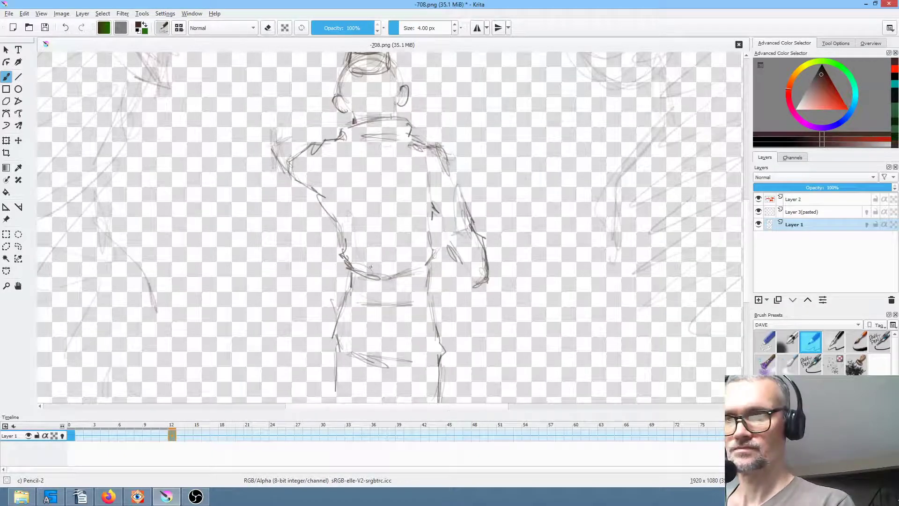
Step: Erase the character's torso side and hip line below the bent arm, and redraw the torso side further outward with a mirrored view check
key(slash)
drag(345, 230, 338, 235)
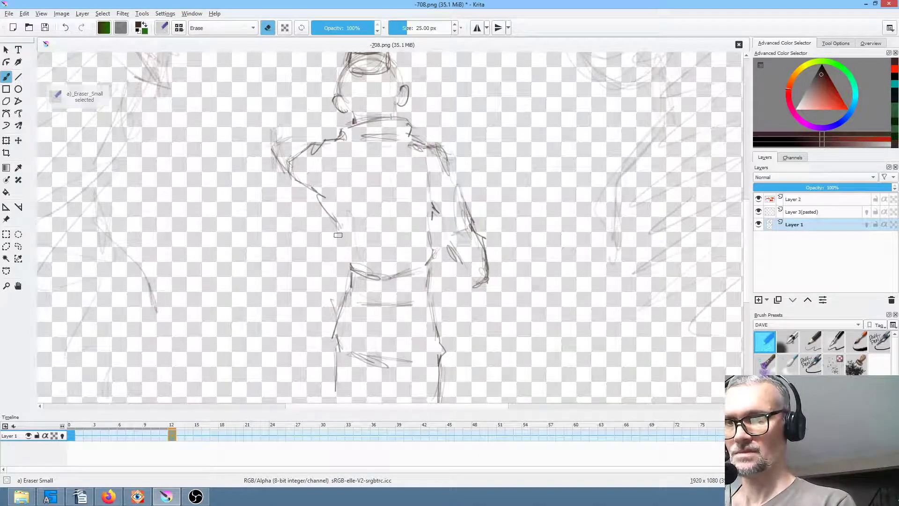
drag(358, 269, 341, 310)
key(e)
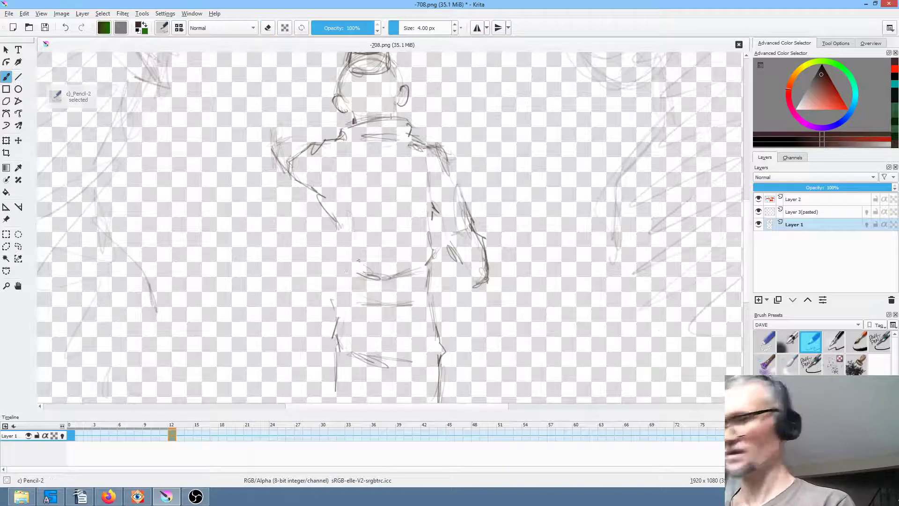
drag(335, 216, 331, 238)
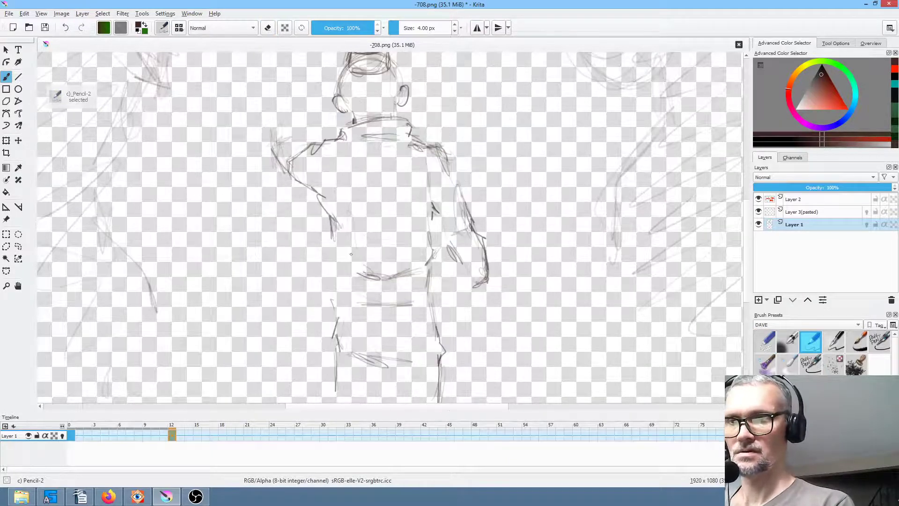
drag(334, 241, 342, 289)
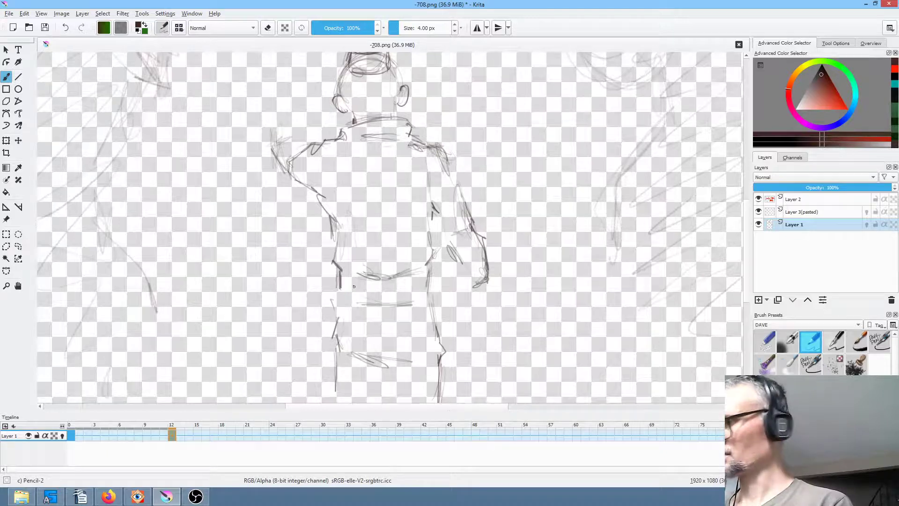
key(m)
key(m)
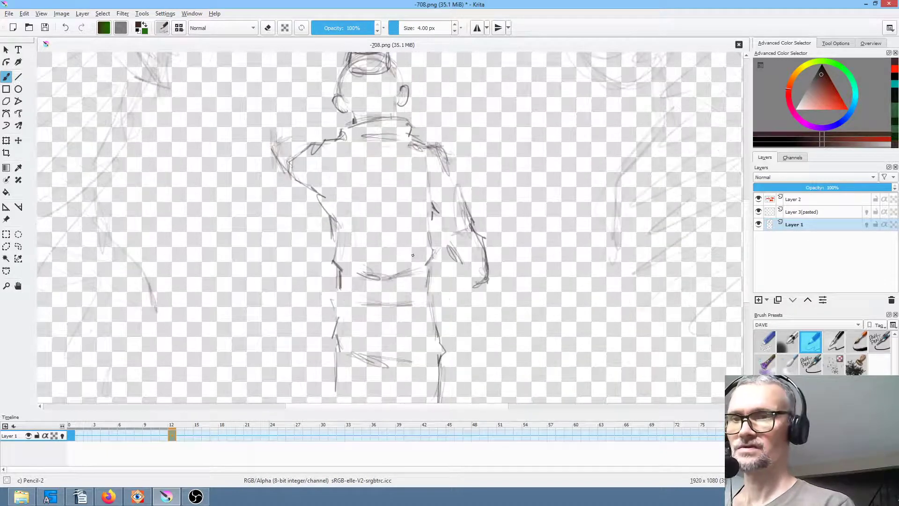
Step: Compare the torso and arms of the frame 12 back view with the frame 0 pose
key(Left)
key(Right)
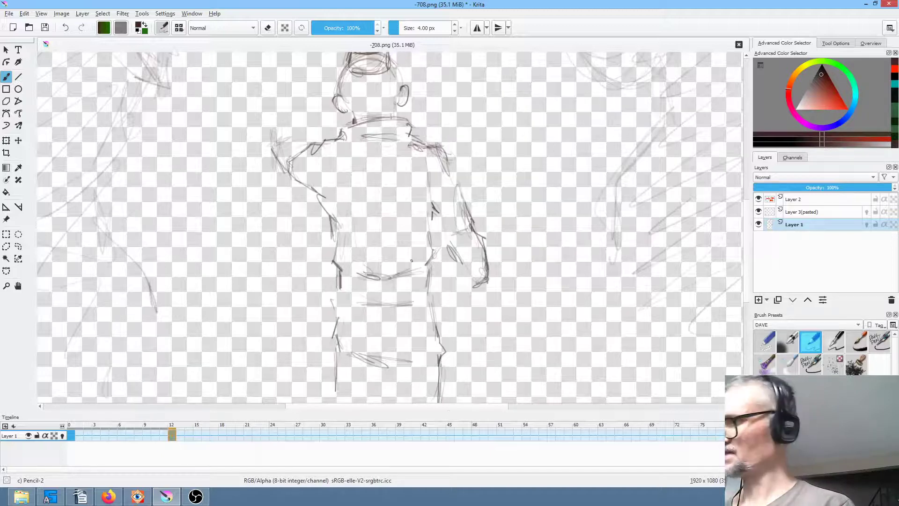
key(Left)
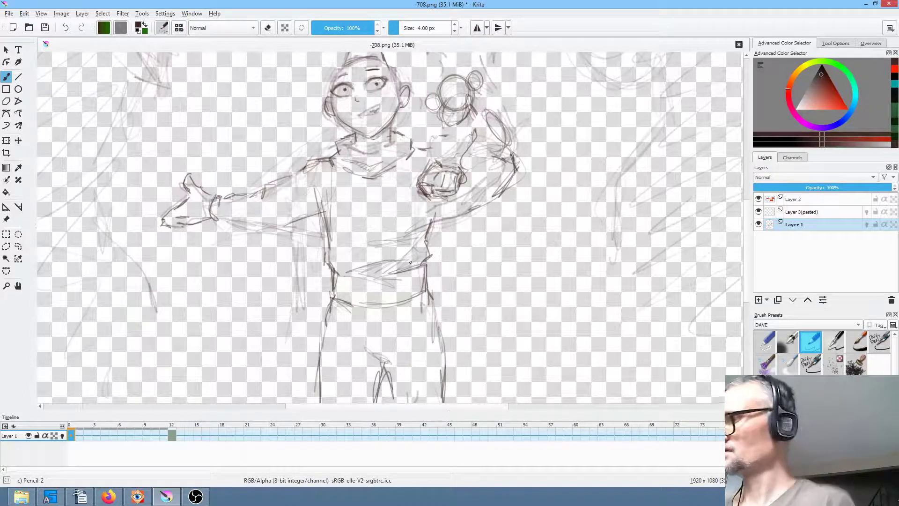
key(slash)
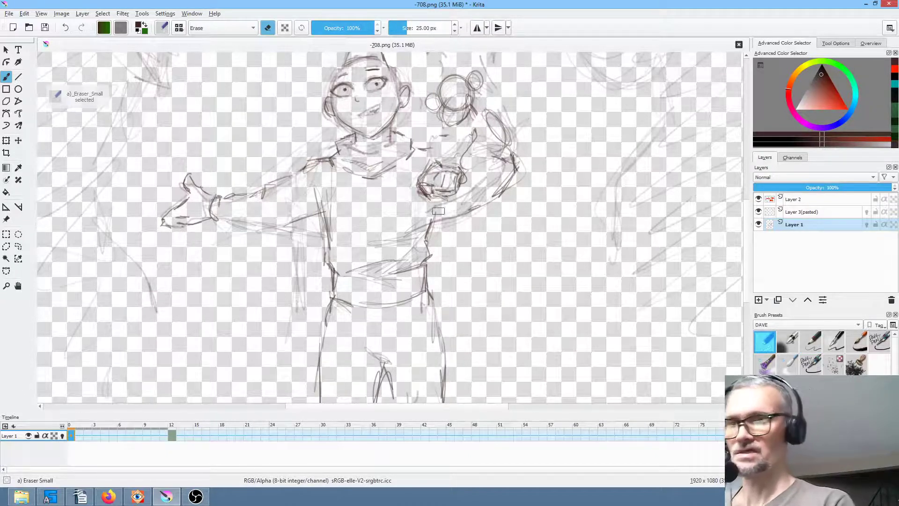
key(e)
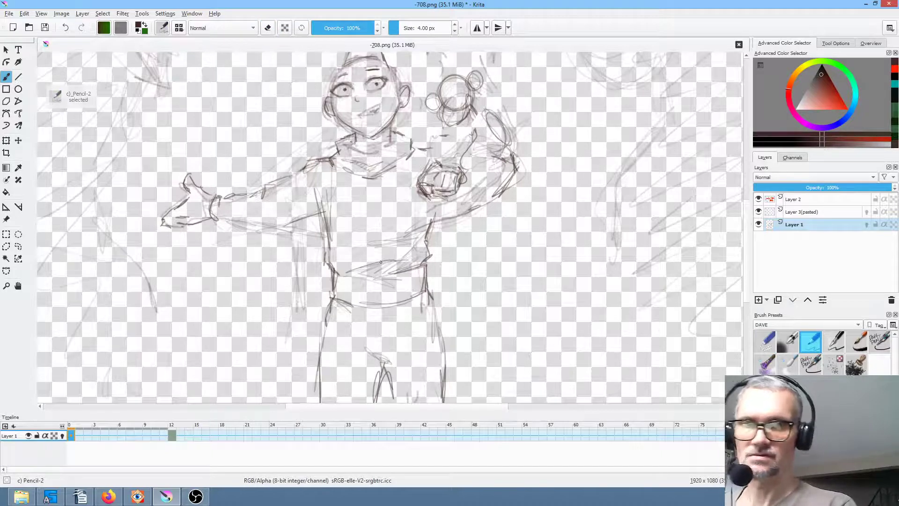
key(e)
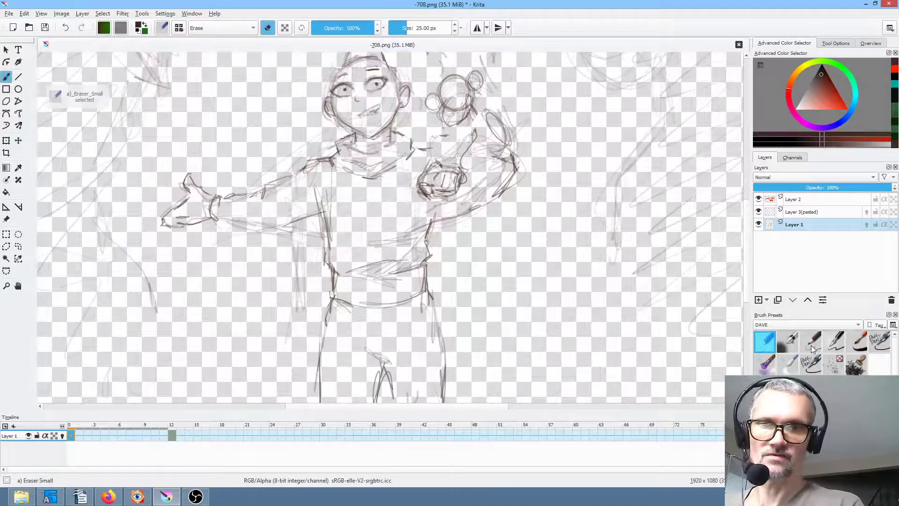
key(e)
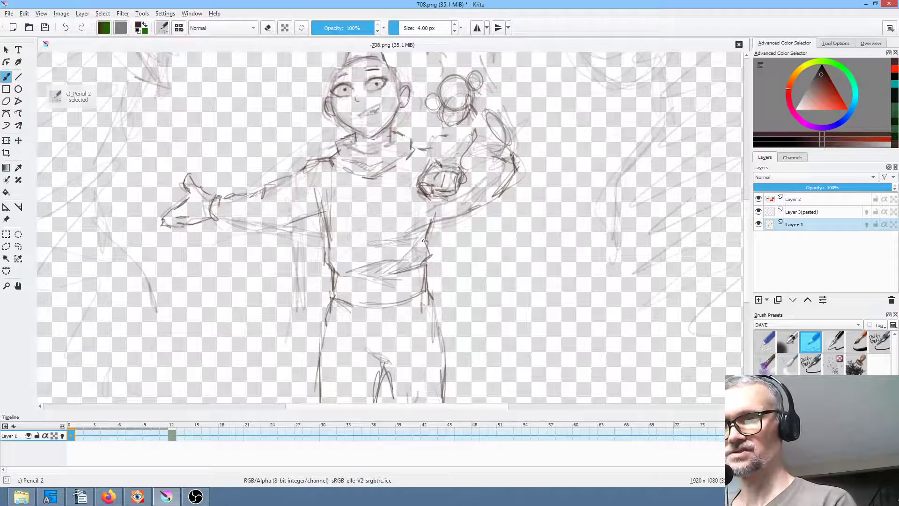
key(period)
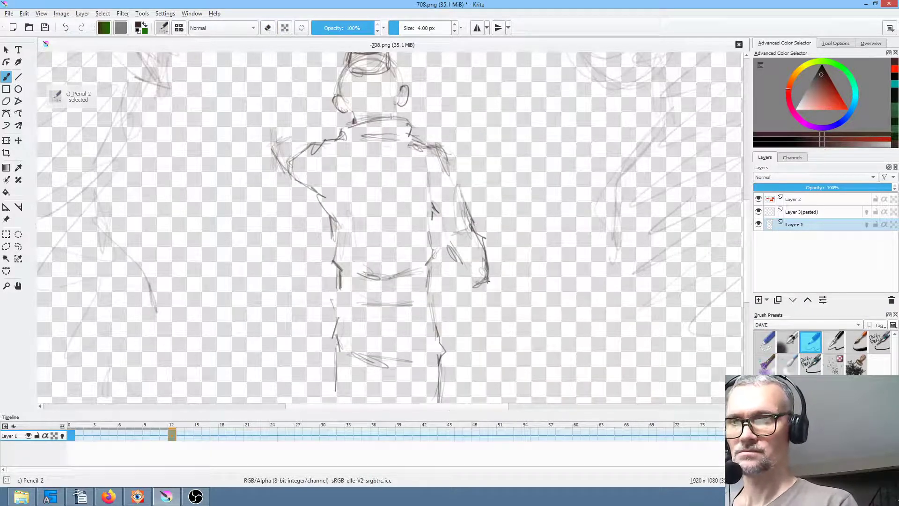
Step: Draw the closed hand at the end of the lowered arm and add the upper contour of the bent arm
mouse_move(489, 271)
mouse_down()
mouse_move(500, 268)
mouse_move(503, 282)
mouse_move(487, 295)
mouse_move(505, 295)
mouse_move(484, 305)
mouse_move(492, 305)
mouse_up()
drag(506, 302, 504, 285)
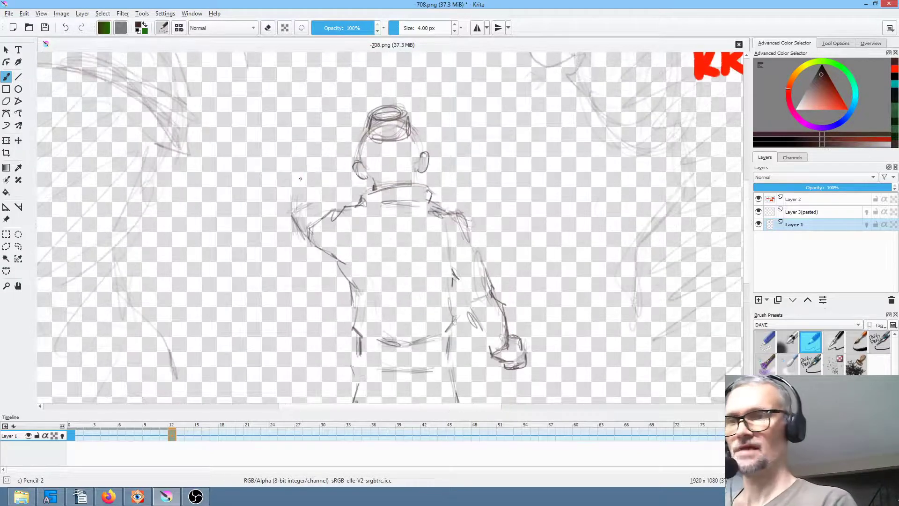
drag(300, 205, 351, 199)
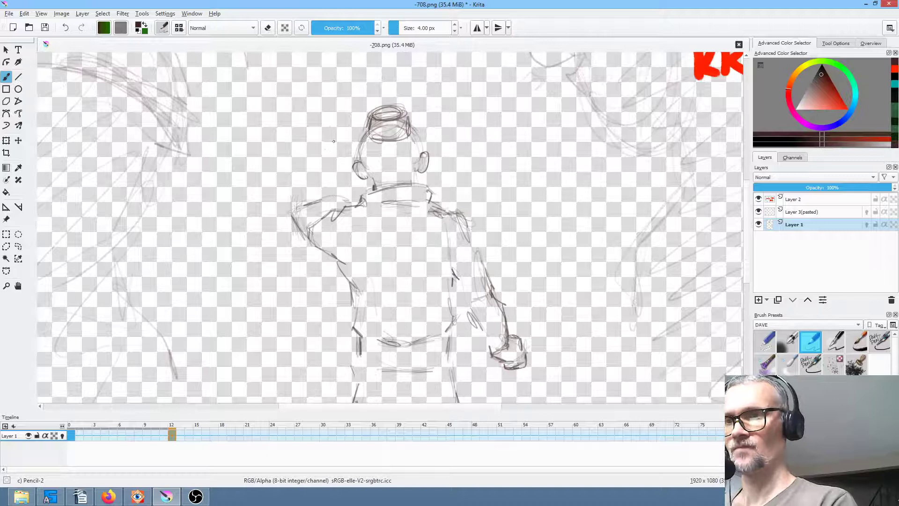
Step: Sketch the small creature perched on the bent arm, with a round head, two ears, a body and a long curling tail
mouse_move(331, 125)
mouse_down()
mouse_move(332, 149)
mouse_move(321, 136)
mouse_move(329, 141)
mouse_up()
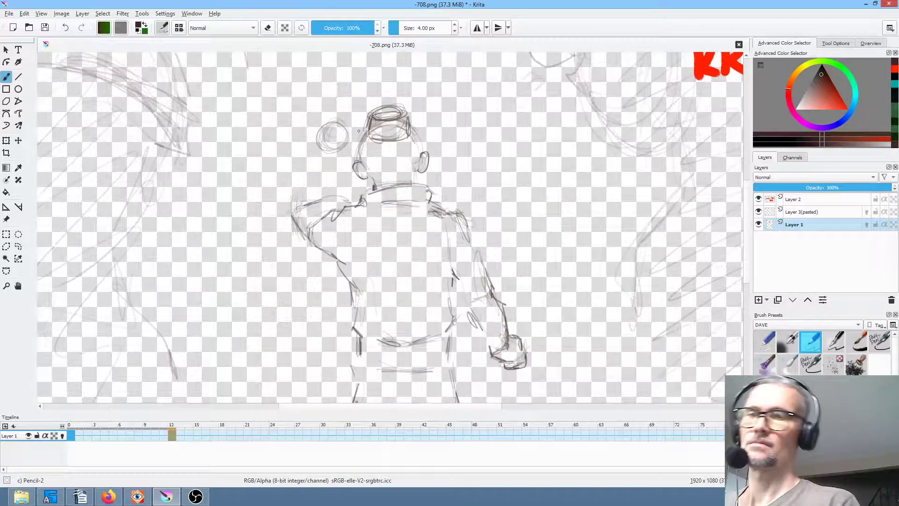
mouse_move(317, 129)
mouse_down()
mouse_move(319, 160)
mouse_move(307, 177)
mouse_move(330, 129)
mouse_move(323, 126)
mouse_move(345, 128)
mouse_move(352, 143)
mouse_move(297, 186)
mouse_move(227, 302)
mouse_move(178, 296)
mouse_move(206, 308)
mouse_move(262, 260)
mouse_move(288, 223)
mouse_move(255, 264)
mouse_up()
key(slash)
key(slash)
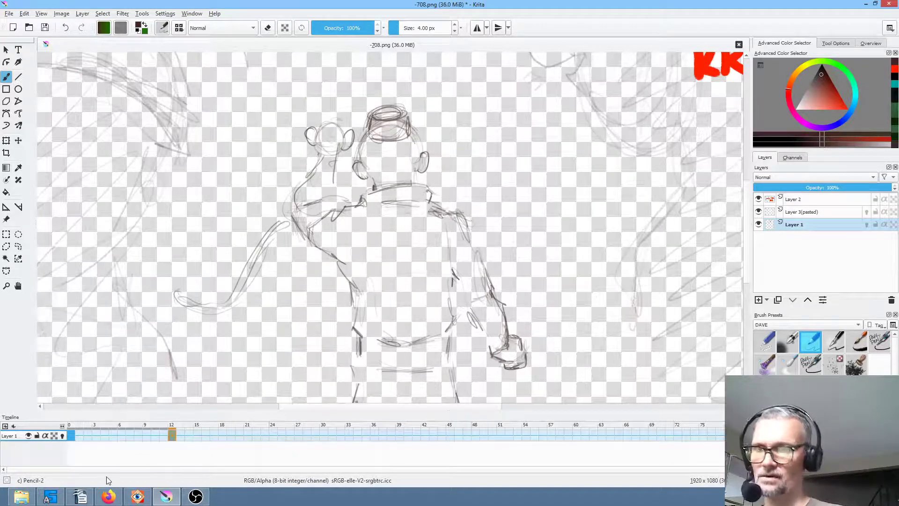
Step: Examine Layer 1's animation by moving between frame 0, the in-between frames 3, 6 and 9, and frame 12
click(93, 436)
click(147, 436)
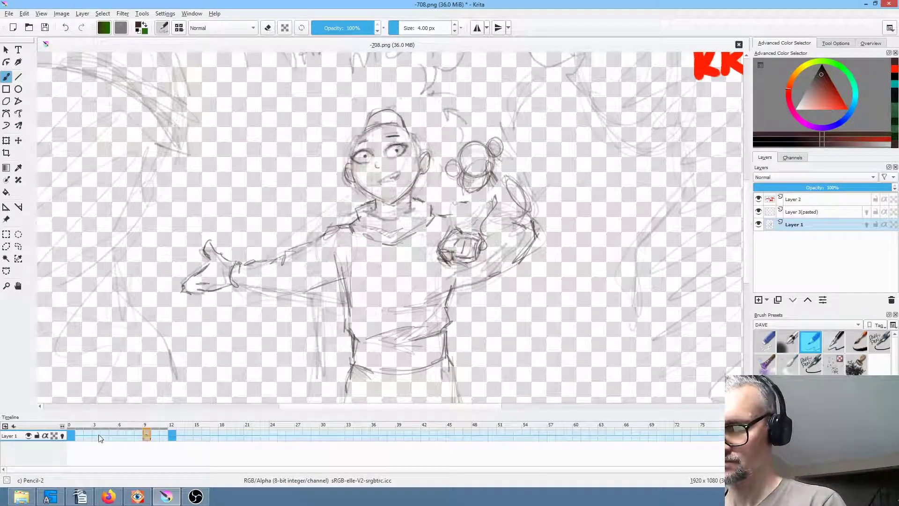
click(97, 435)
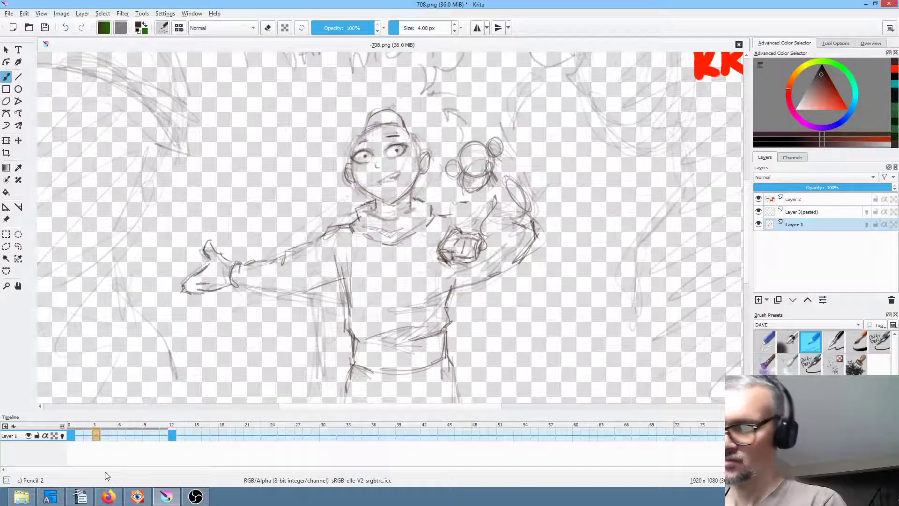
mouse_move(95, 437)
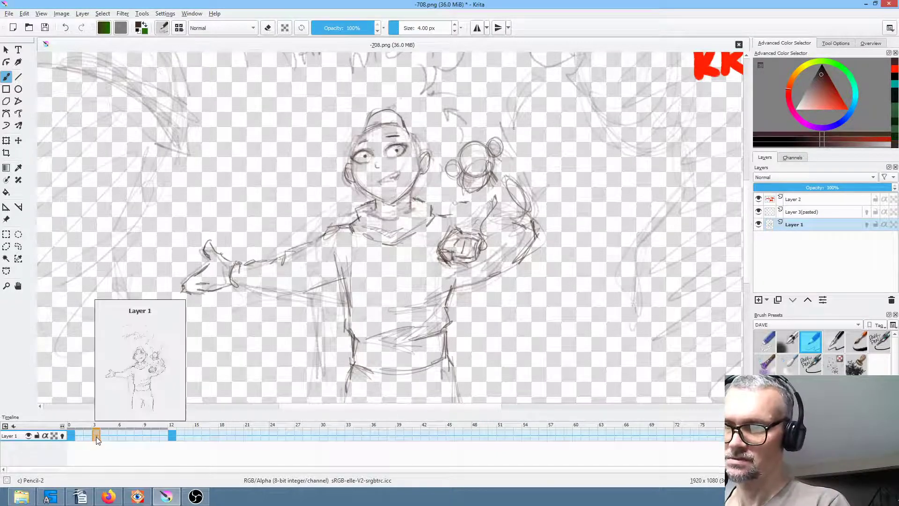
key(period)
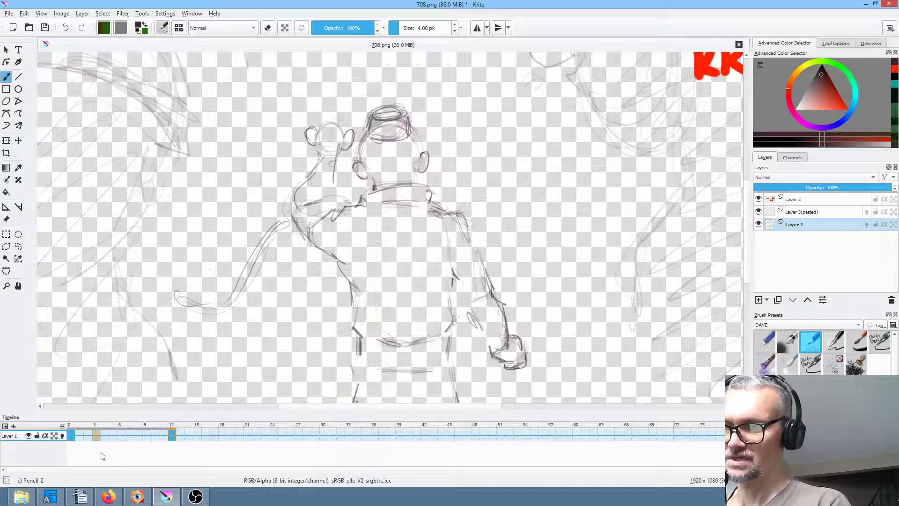
key(comma)
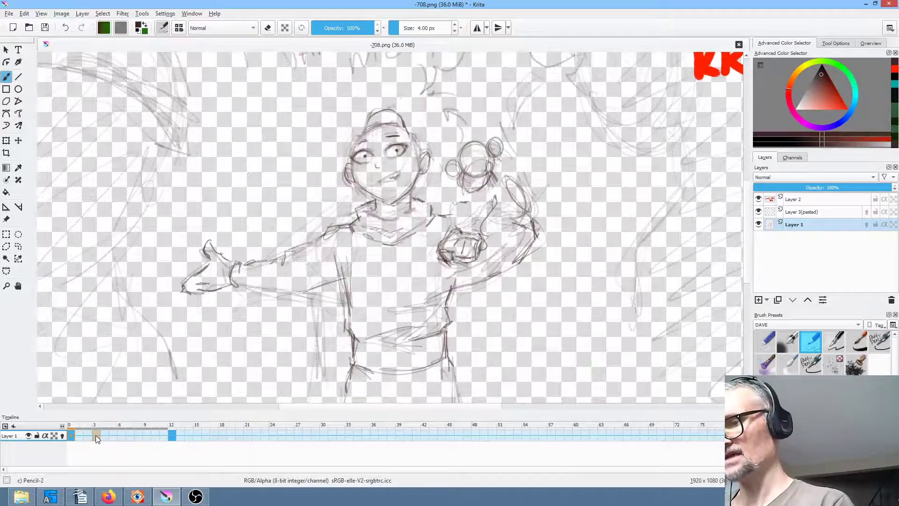
key(period)
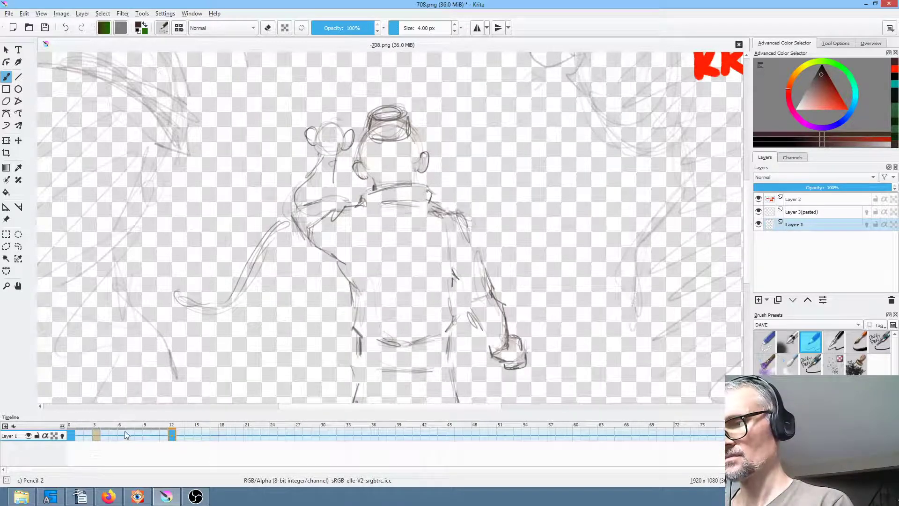
click(122, 435)
click(95, 435)
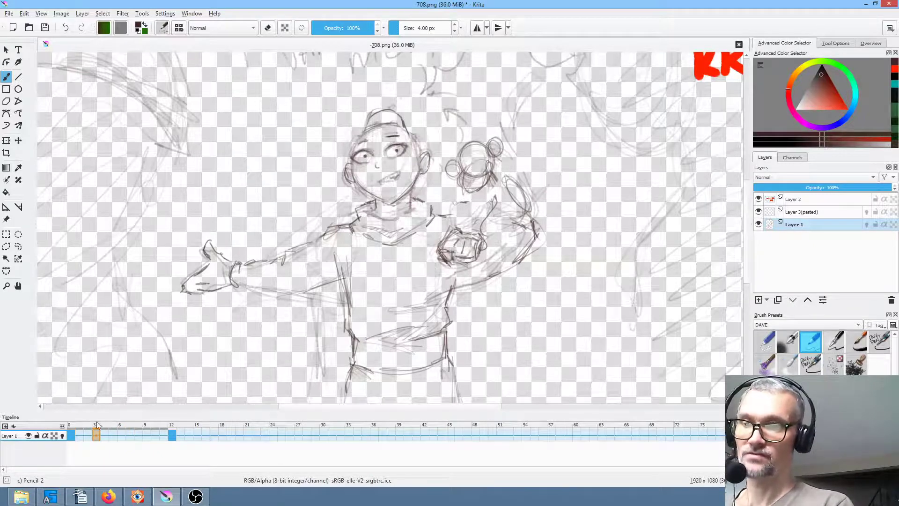
mouse_move(133, 433)
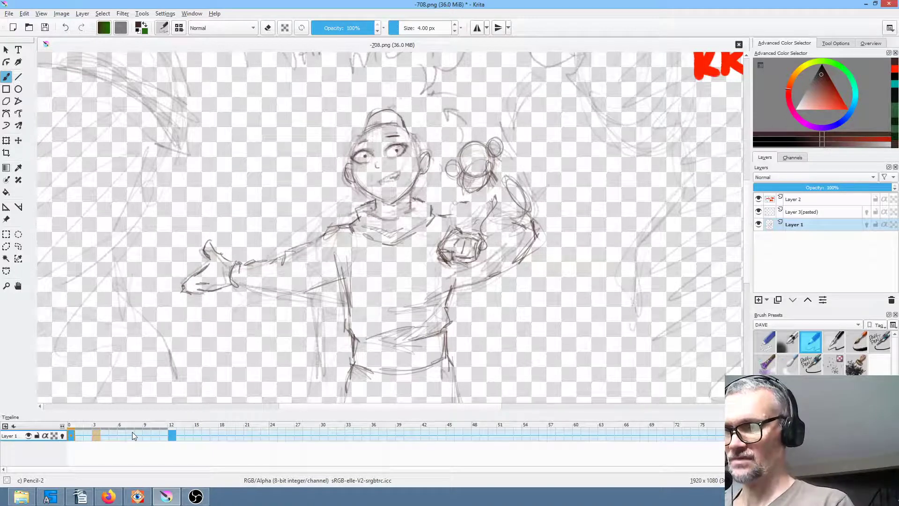
click(72, 435)
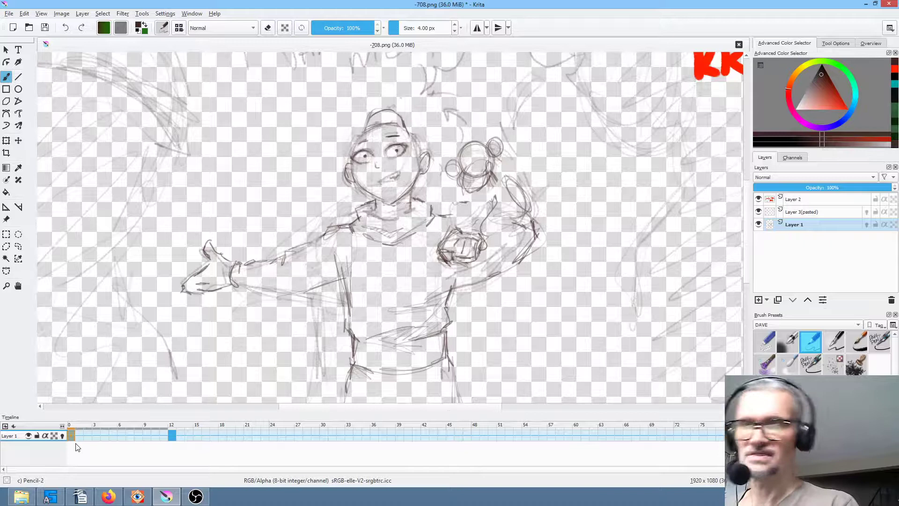
Step: Create a blank drawing at frame 3 of Layer 1
scroll(471, 251, down, 4)
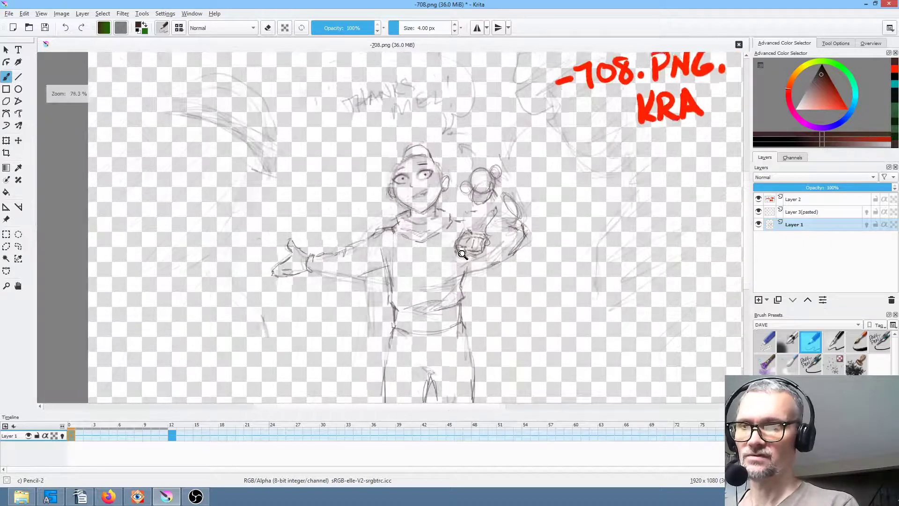
key(space)
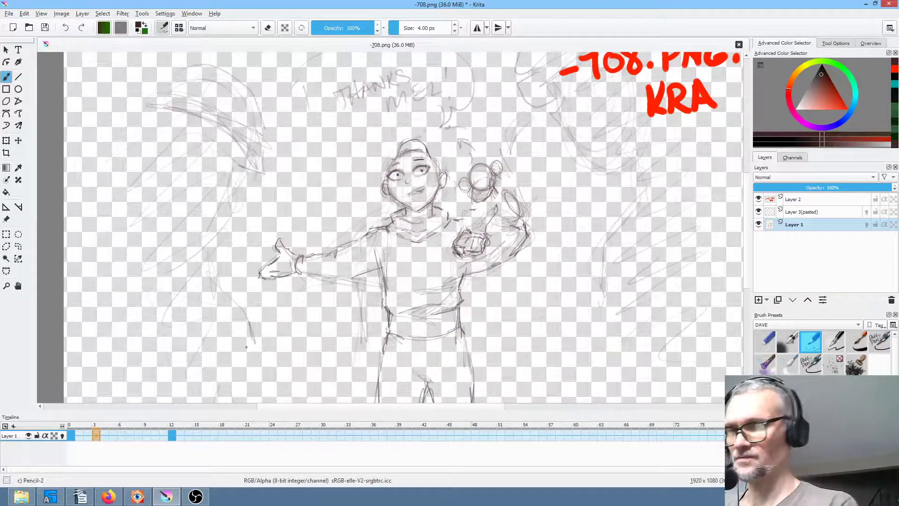
key(Delete)
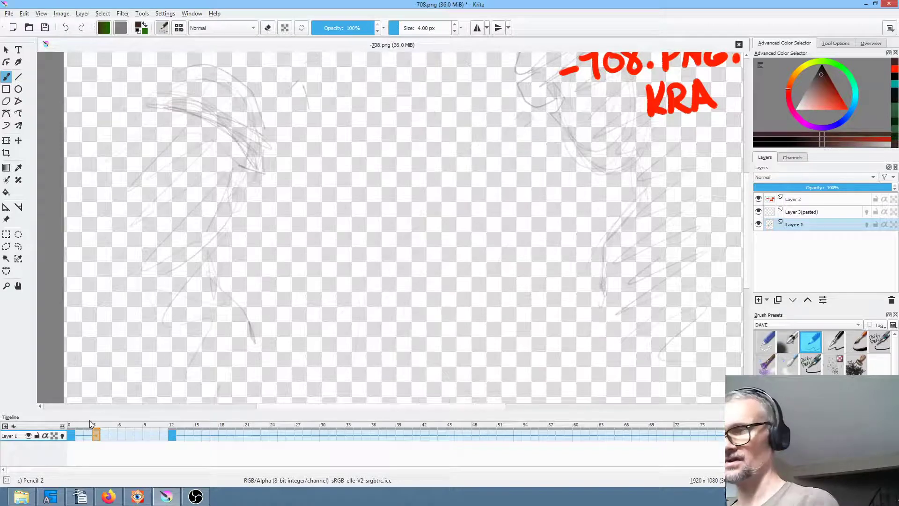
Step: Check frame 9 and save the image as a PNG, also saving it as a Krita file
click(148, 426)
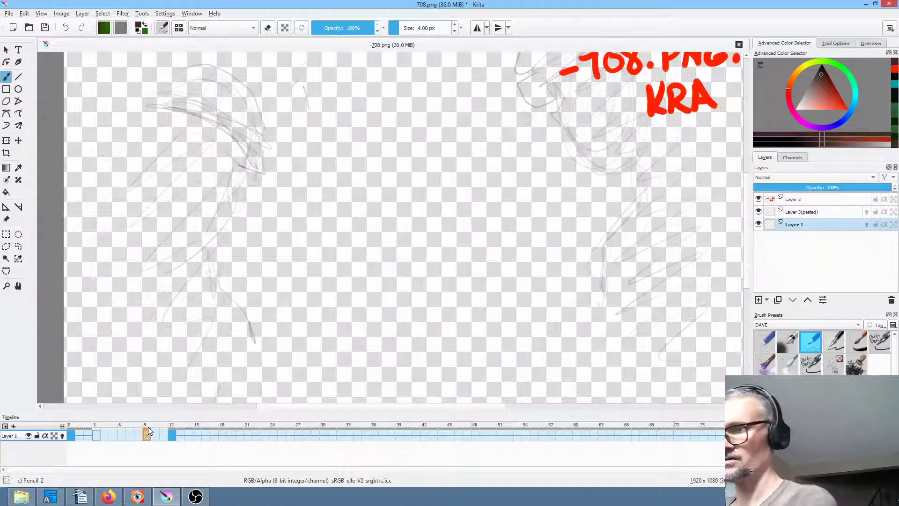
key(ctrl+s)
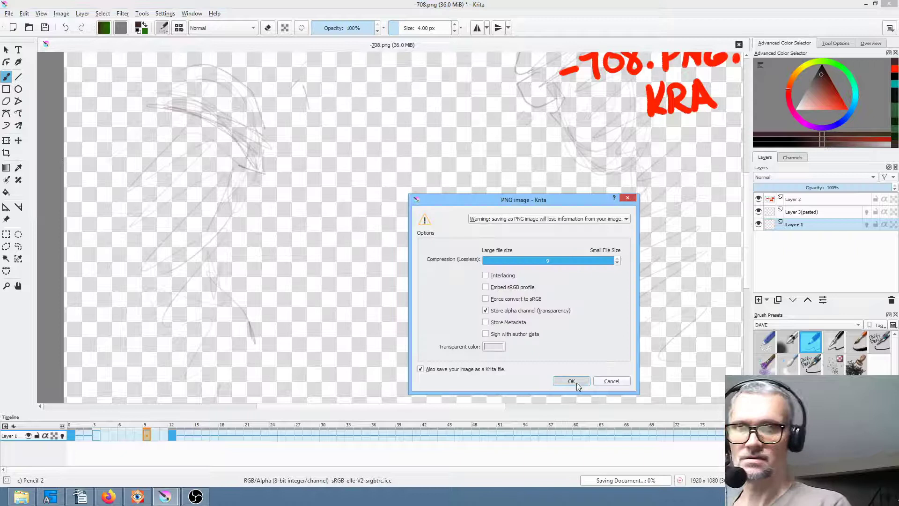
click(571, 381)
Step: Sketch a raised open hand at frame 3 of Layer 1, comparing its position with the outstretched hand at frame 0
key(Left)
key(Left)
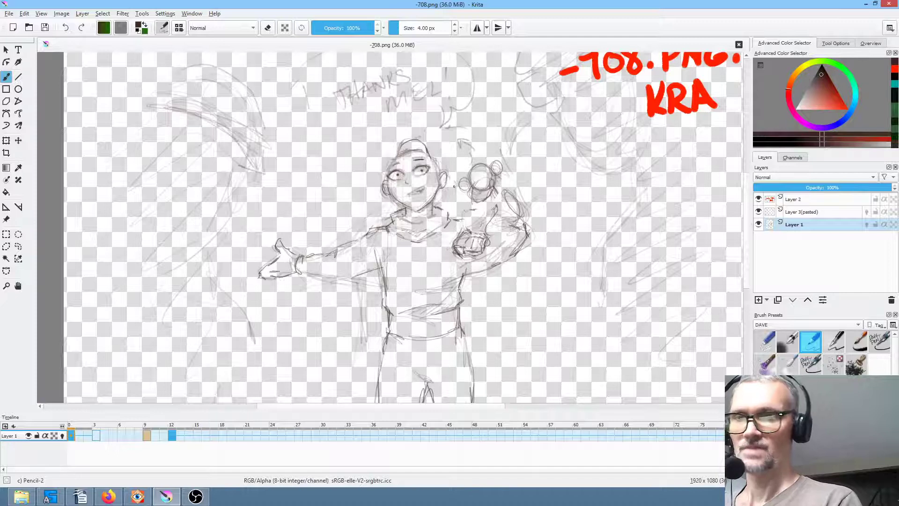
key(Right)
mouse_move(310, 213)
mouse_down()
mouse_move(319, 232)
mouse_move(314, 188)
mouse_move(327, 208)
mouse_up()
mouse_move(317, 191)
mouse_down()
mouse_move(346, 204)
mouse_move(326, 237)
mouse_up()
key(Left)
key(Right)
key(Left)
key(period)
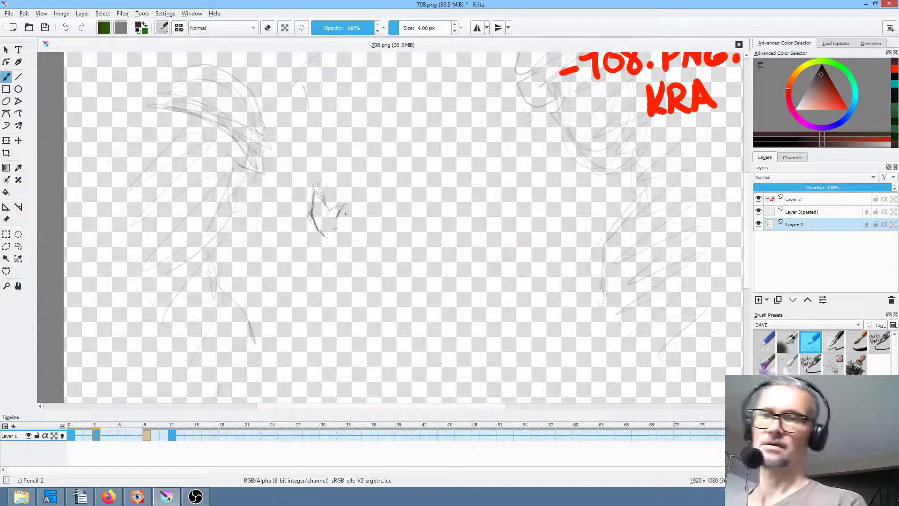
Step: Try clearing Layer 3(pasted) at frame 0, and undo the deletion
key(Page_Up)
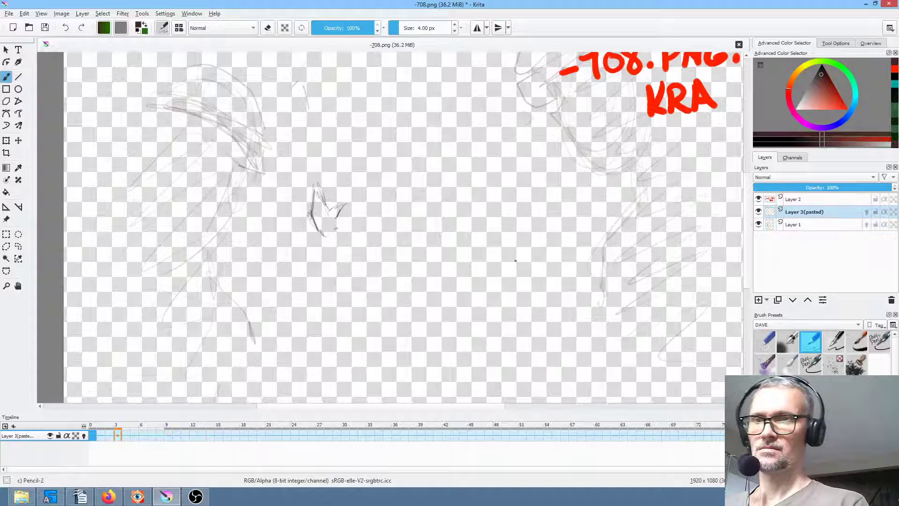
key(comma)
key(Delete)
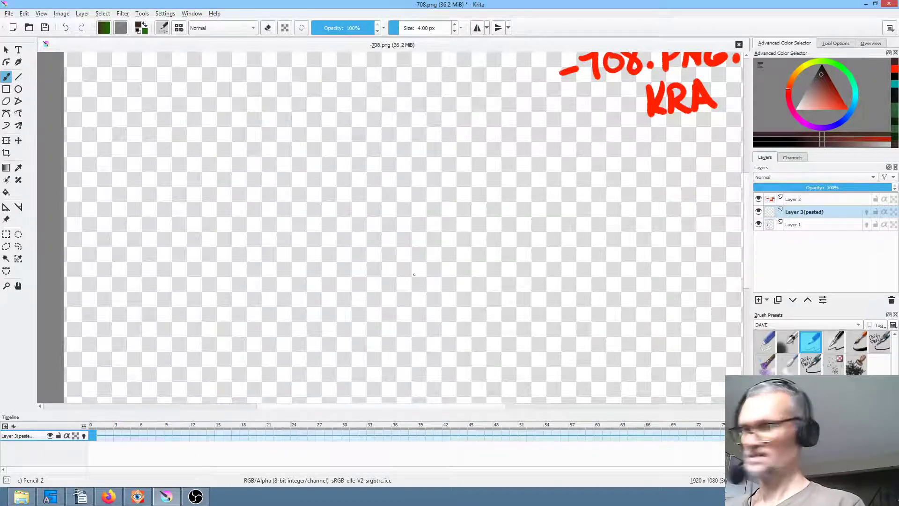
key(ctrl+z)
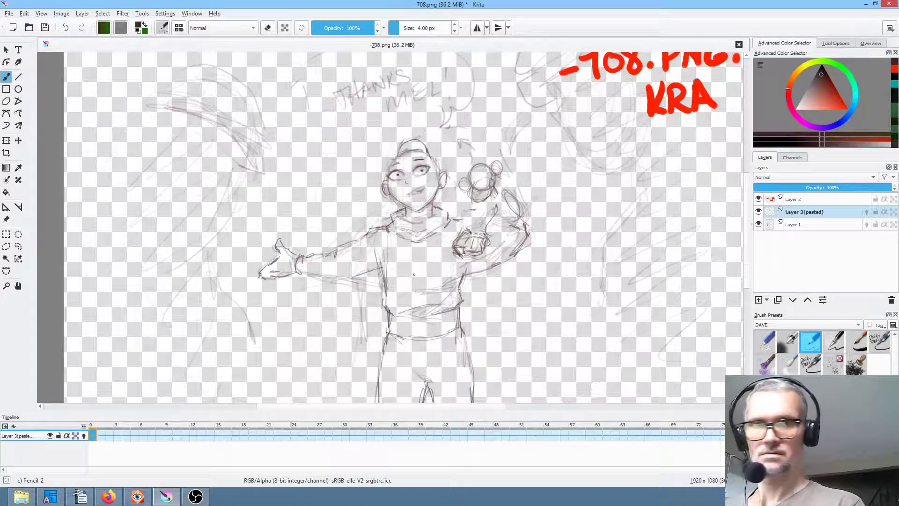
key(ctrl+shift+z)
key(m)
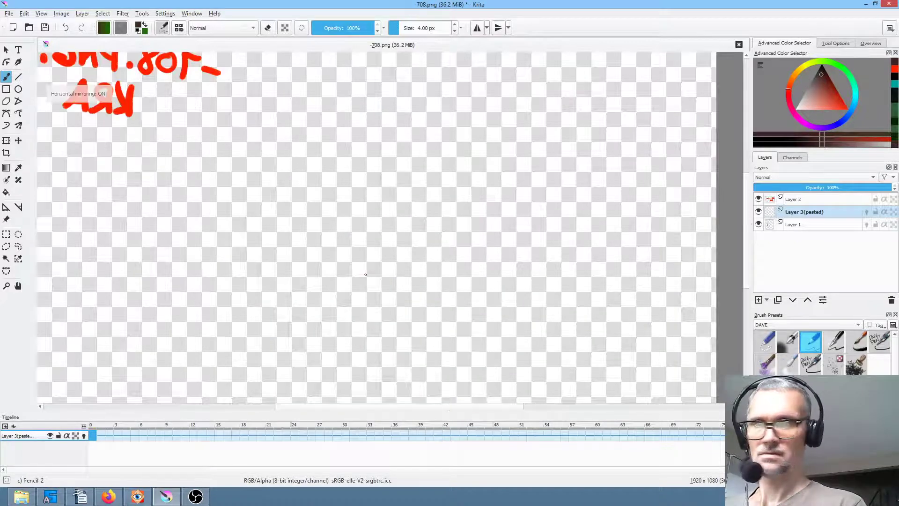
key(m)
key(ctrl+z)
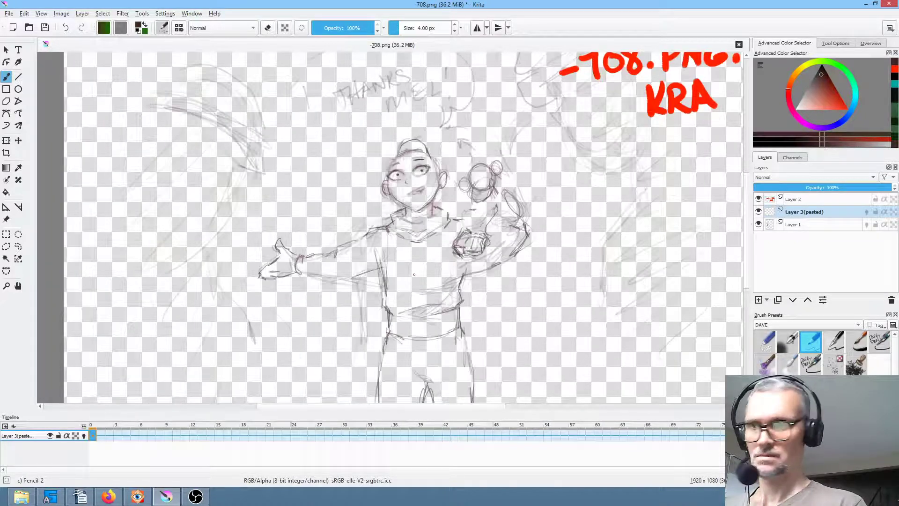
key(ctrl+shift+z)
key(ctrl+z)
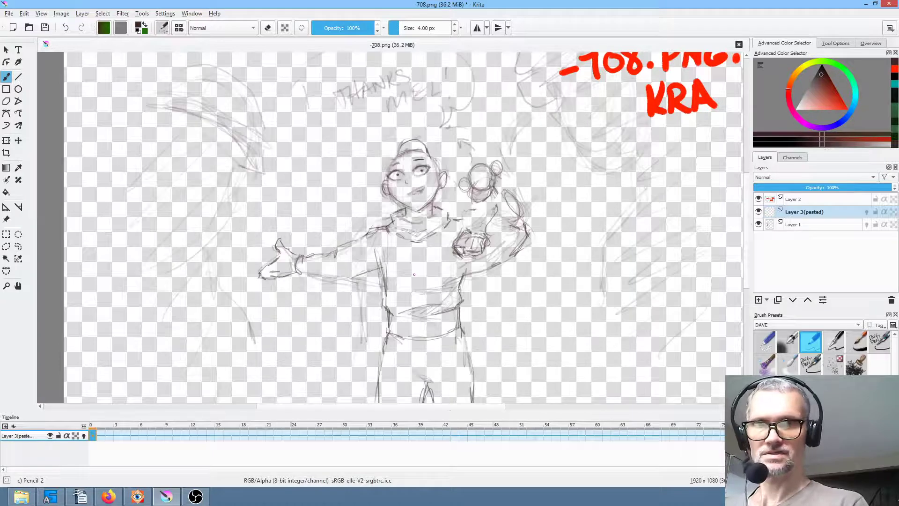
Step: Check Layer 3(pasted) by switching its visibility off and on, and make Layer 1 the active layer
click(806, 227)
click(814, 213)
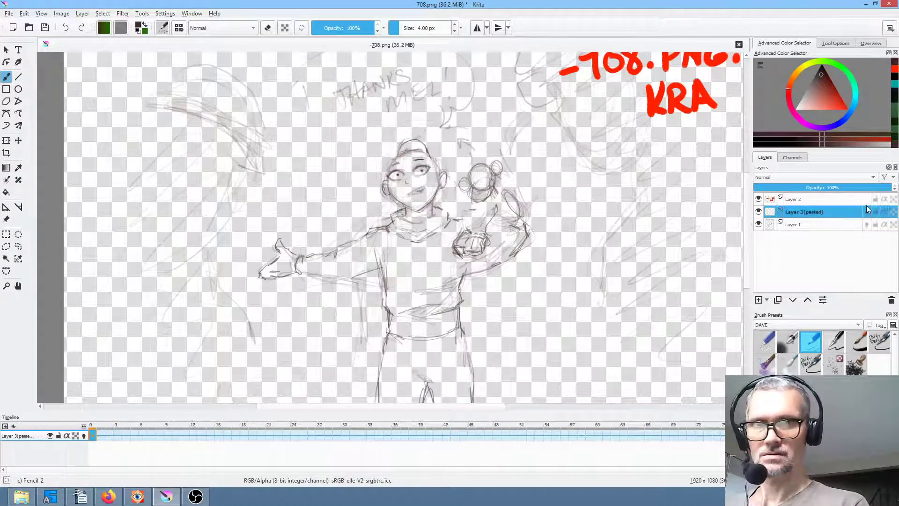
click(758, 213)
click(759, 213)
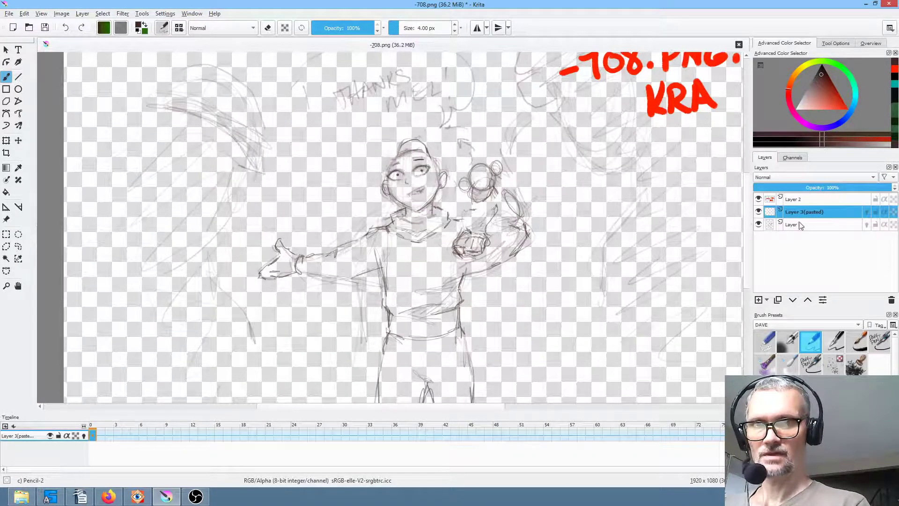
click(807, 225)
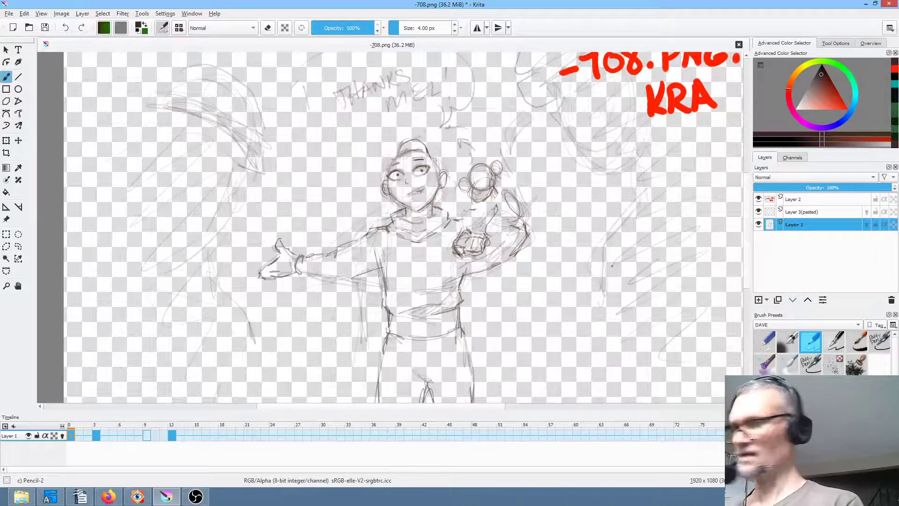
Step: Sketch the small monkey-like companion's head as a layered oval at frame 9 of Layer 1, comparing it with frame 12
key(.)
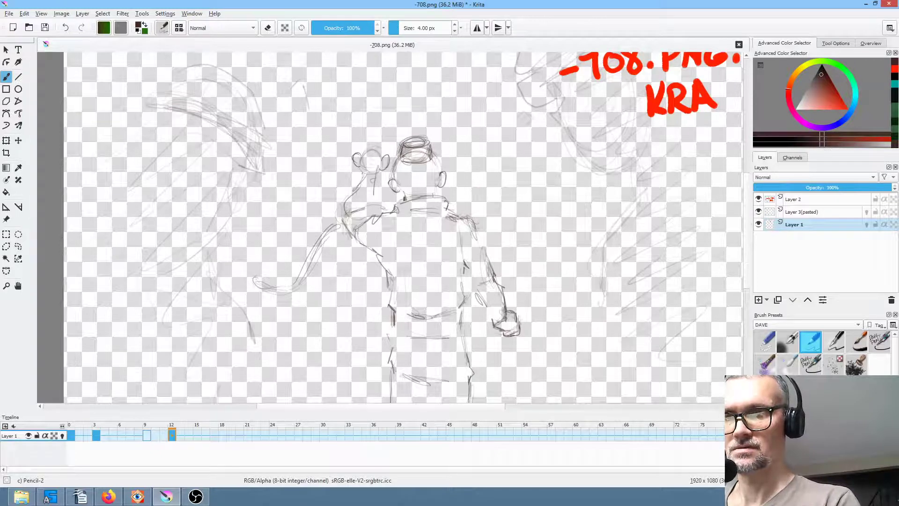
key(Left)
mouse_move(377, 163)
mouse_down()
mouse_move(372, 185)
mouse_move(407, 184)
mouse_move(376, 180)
mouse_up()
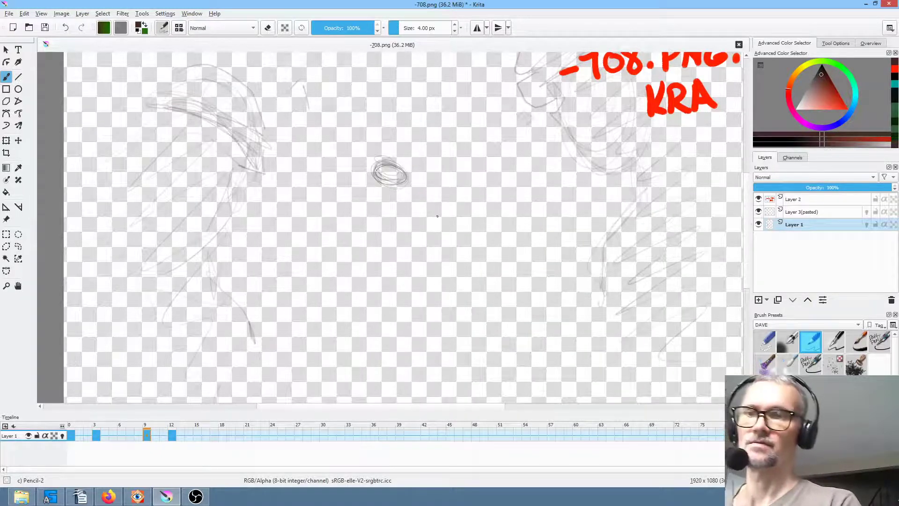
key(comma)
key(period)
key(period)
key(comma)
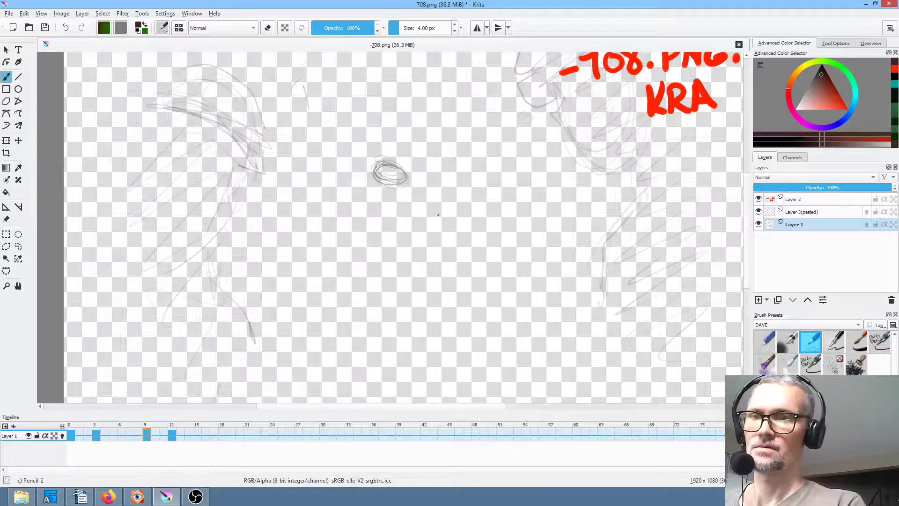
key(period)
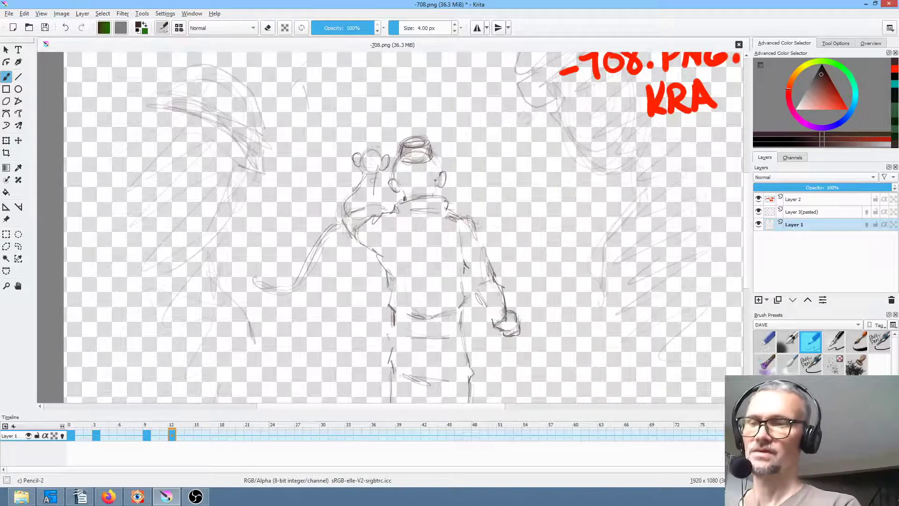
key(comma)
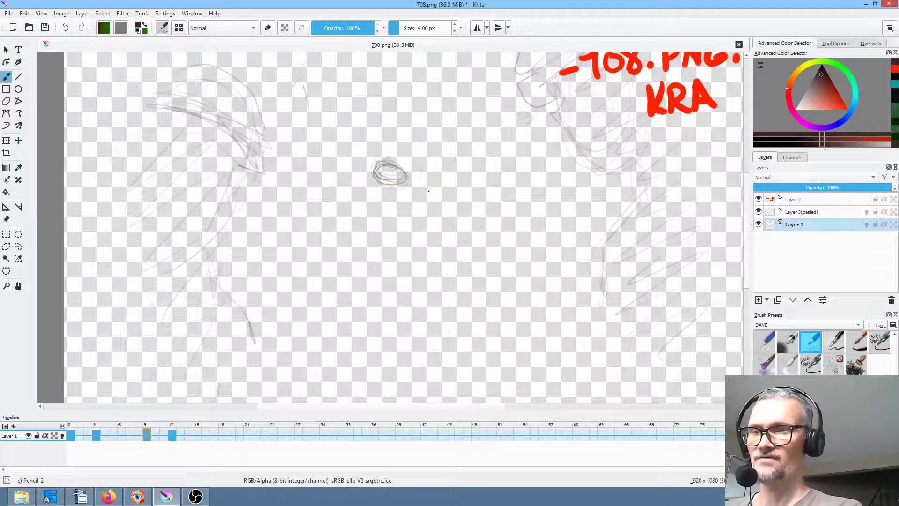
key(period)
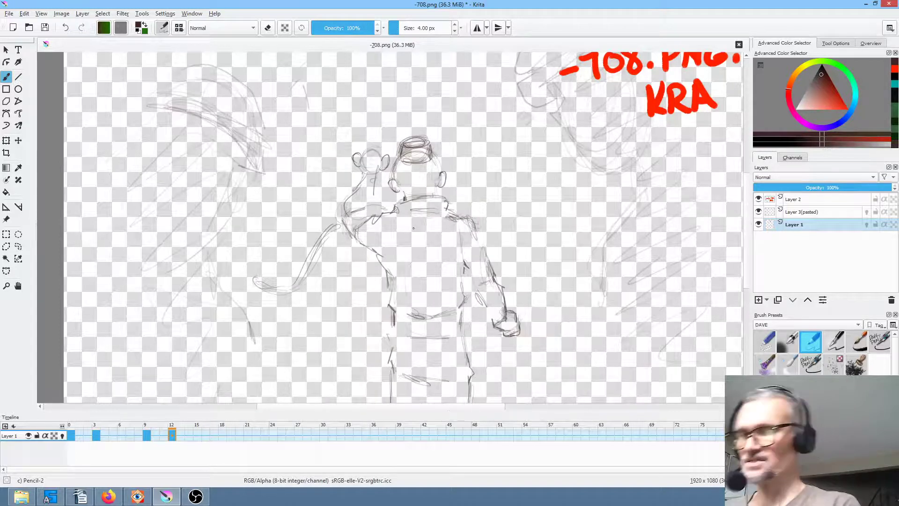
Step: Reverse the order of Layer 1's frames 0 to 12 and save the image as a PNG together with a Krita file
drag(170, 435, 72, 432)
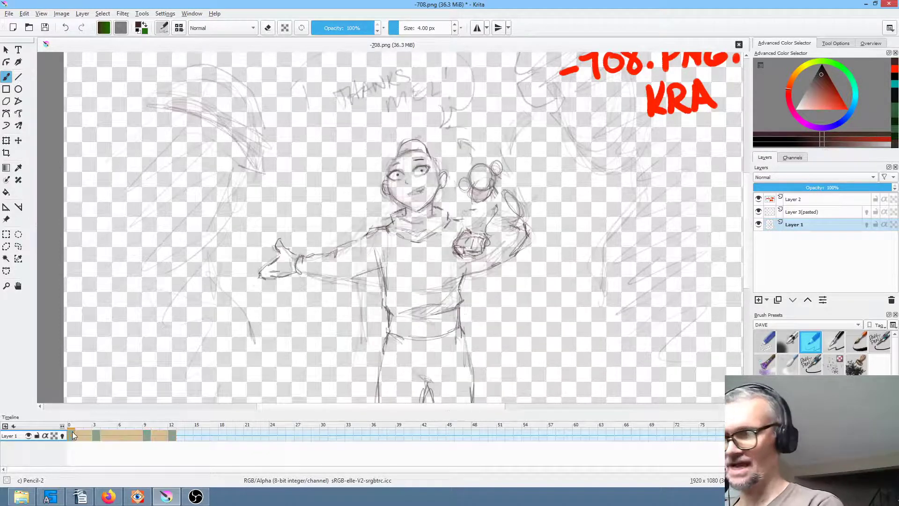
right_click(69, 433)
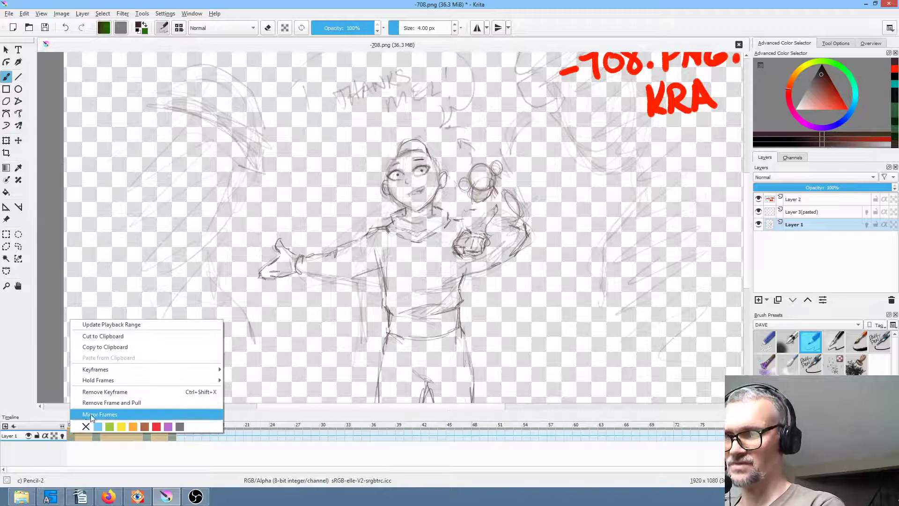
click(92, 415)
click(73, 434)
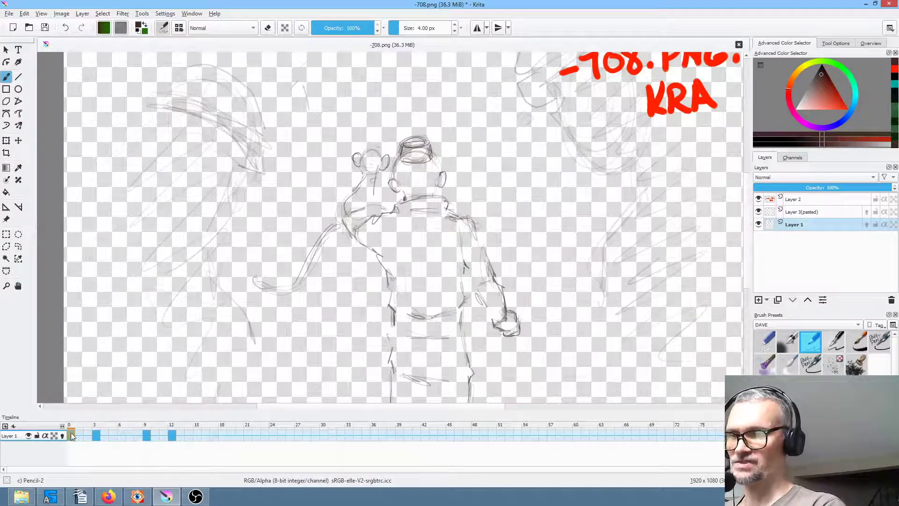
click(45, 28)
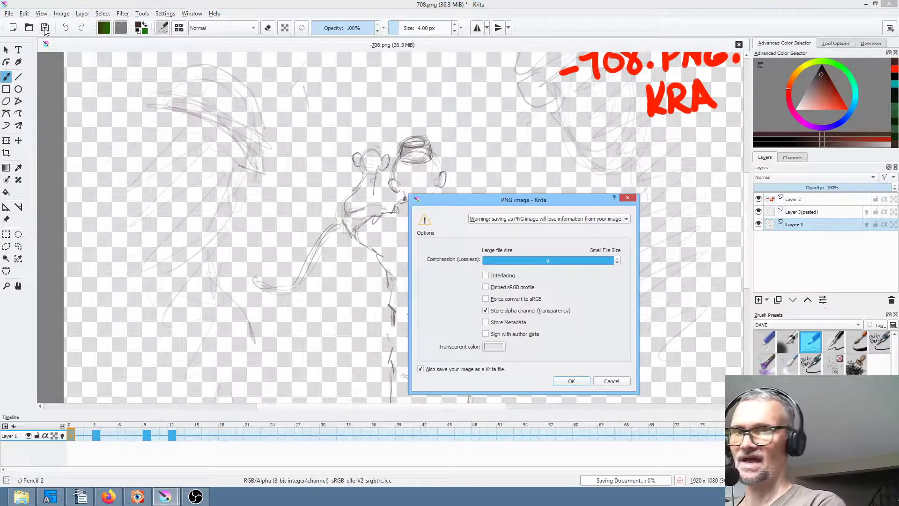
click(571, 381)
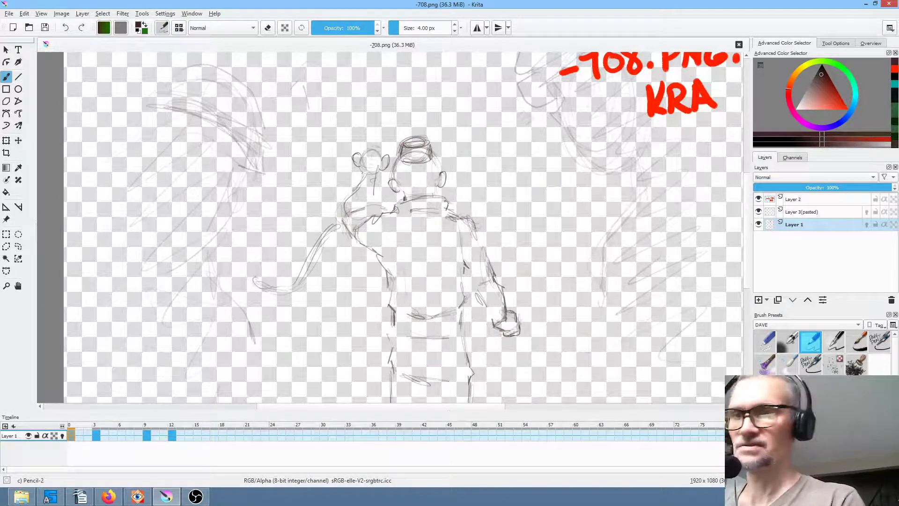
Step: Sketch the companion's rounded head with two small ears at frame 9, across from the raised hand
key(ctrl+z)
key(ctrl+shift+z)
key(ctrl+z)
key(ctrl+shift+z)
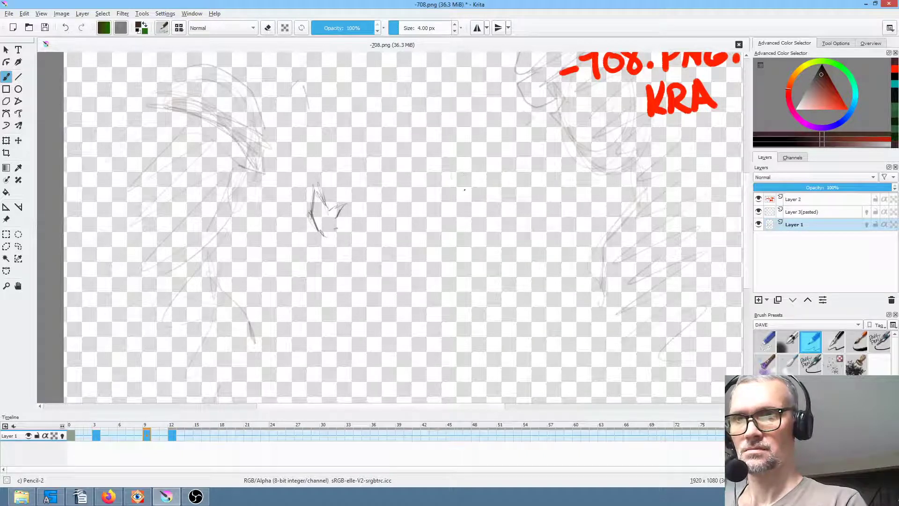
mouse_move(480, 194)
mouse_down()
mouse_move(453, 196)
mouse_move(477, 178)
mouse_move(464, 170)
mouse_up()
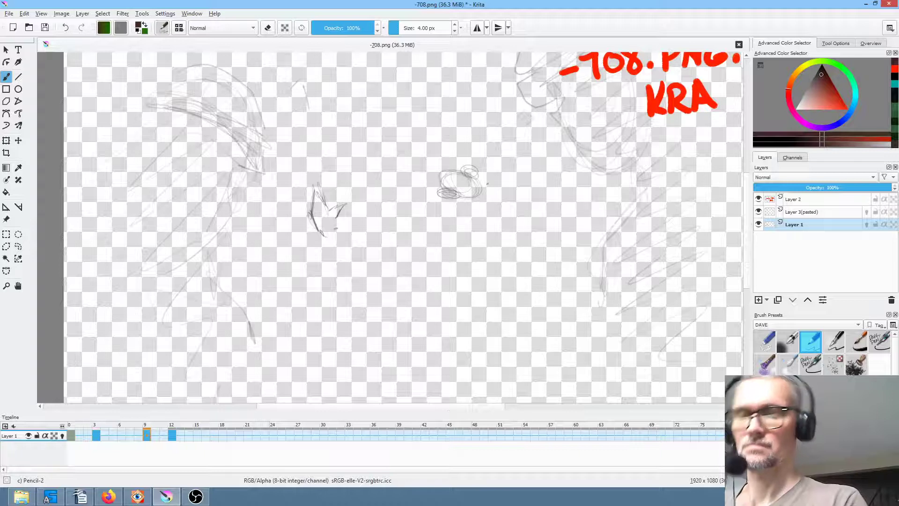
Step: Sketch the companion's long curved tail hanging below the character's bent elbow at frame 12
key(Left)
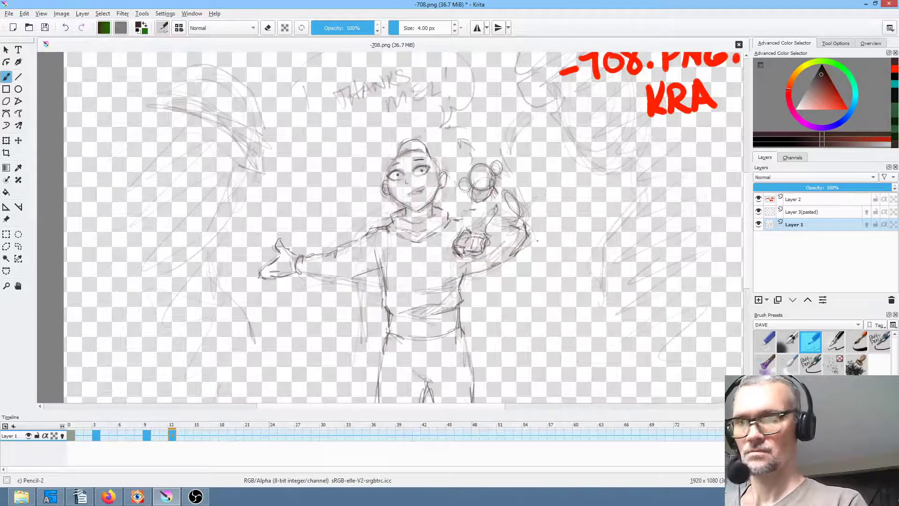
mouse_move(535, 246)
mouse_down()
mouse_move(535, 321)
mouse_move(537, 265)
mouse_move(541, 311)
mouse_move(526, 372)
mouse_move(527, 268)
mouse_move(529, 326)
mouse_up()
mouse_move(527, 245)
mouse_down()
mouse_move(533, 334)
mouse_move(525, 373)
mouse_move(534, 330)
mouse_up()
drag(541, 270, 540, 299)
drag(536, 280, 528, 245)
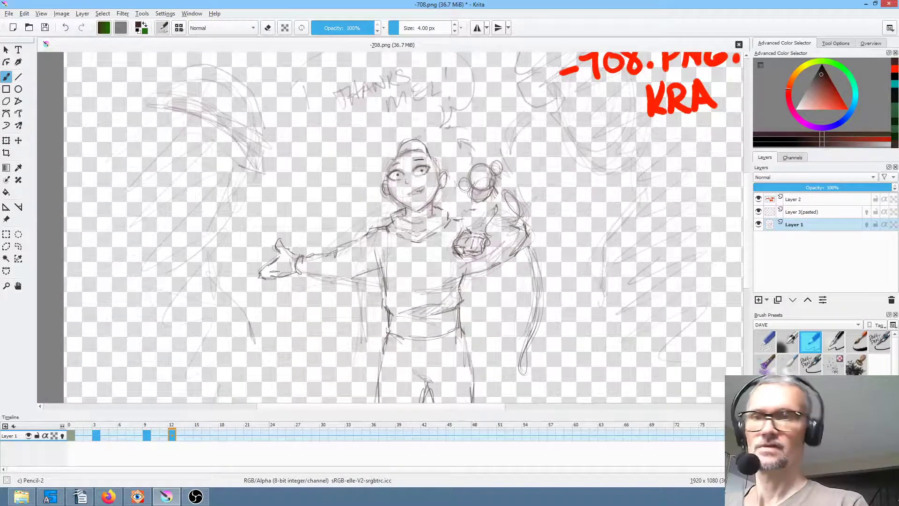
Step: Sketch the companion's tail as near-horizontal lines at frame 3 and as slanting lines above the hand at frame 9
key(space)
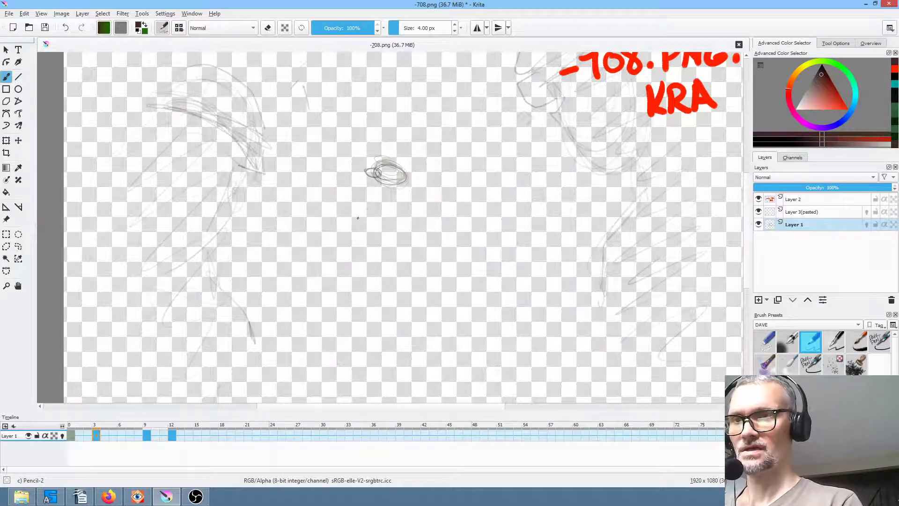
mouse_move(327, 227)
mouse_down()
mouse_move(263, 230)
mouse_move(348, 233)
mouse_move(352, 223)
mouse_up()
key(Right)
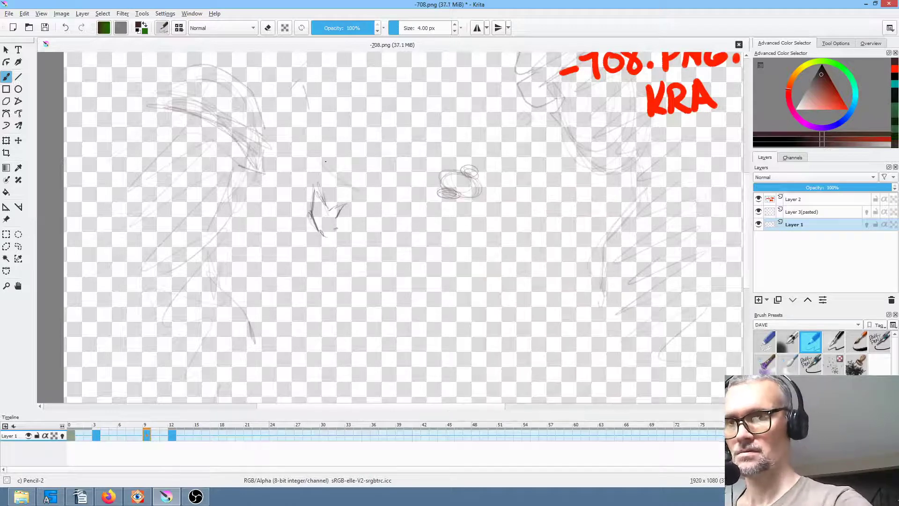
drag(340, 164, 344, 180)
drag(317, 143, 365, 191)
Step: Compare frames 0, 3 and 9, and sketch the curved outline of the character's head beside the companion at frame 3
key(Left)
key(Left)
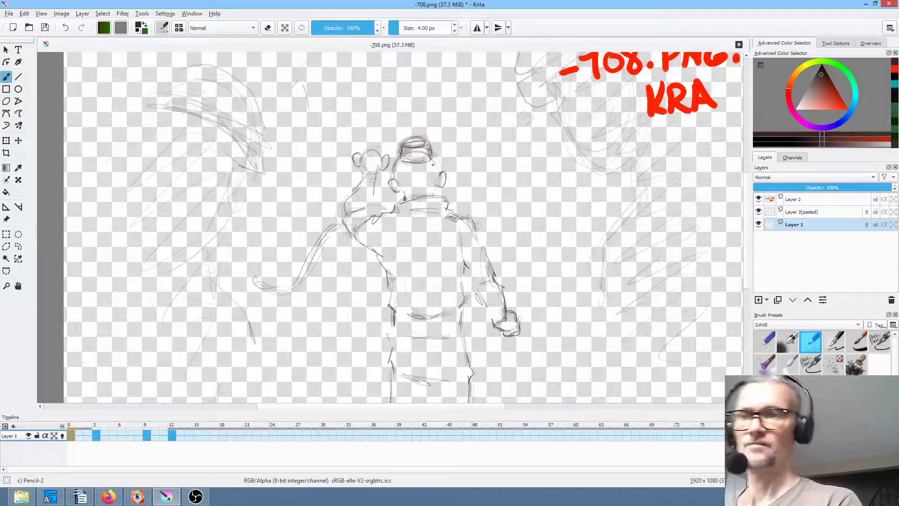
key(Right)
key(Right)
key(Right)
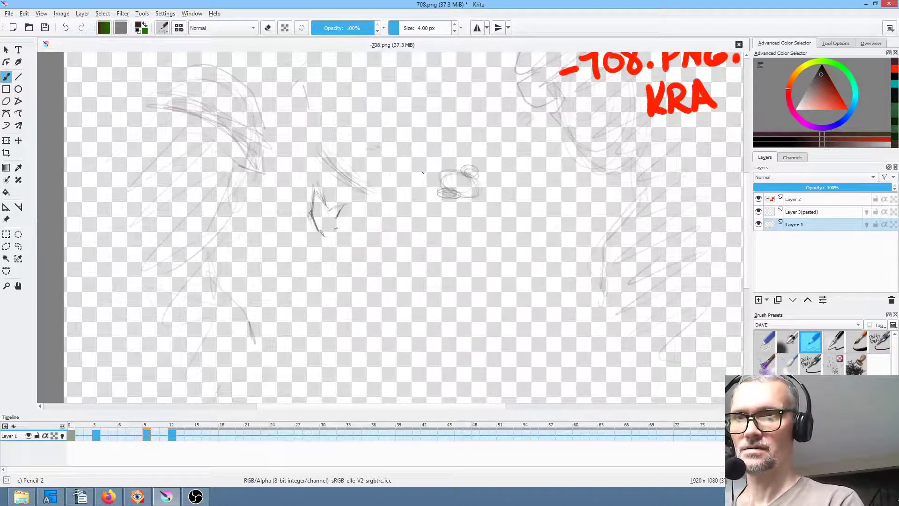
key(Left)
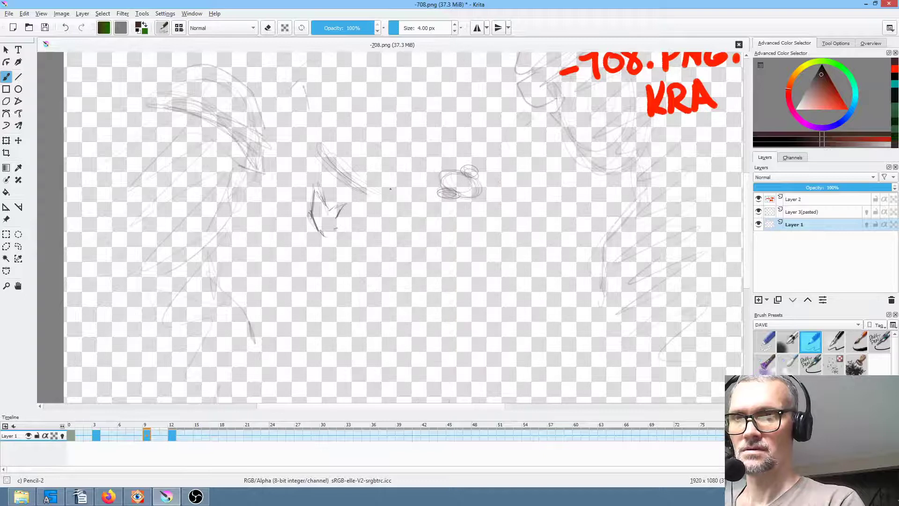
key(Left)
key(Left)
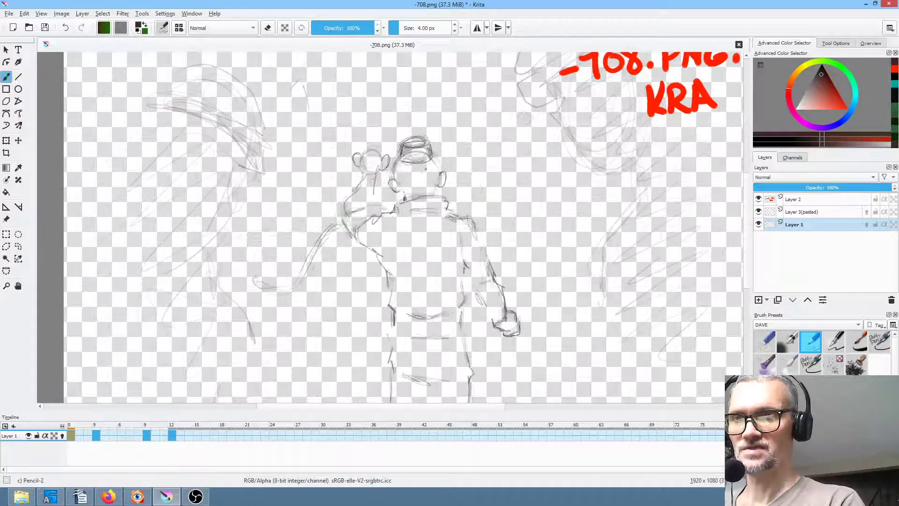
key(Right)
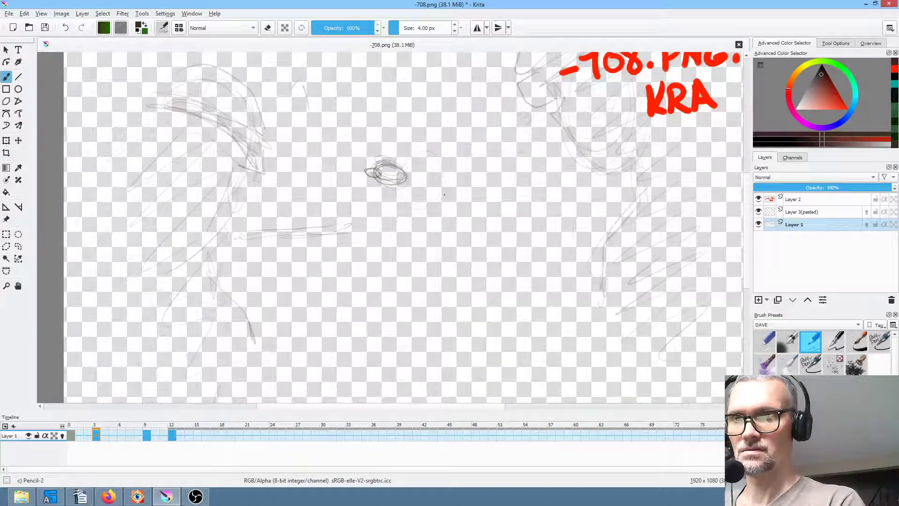
drag(430, 207, 395, 200)
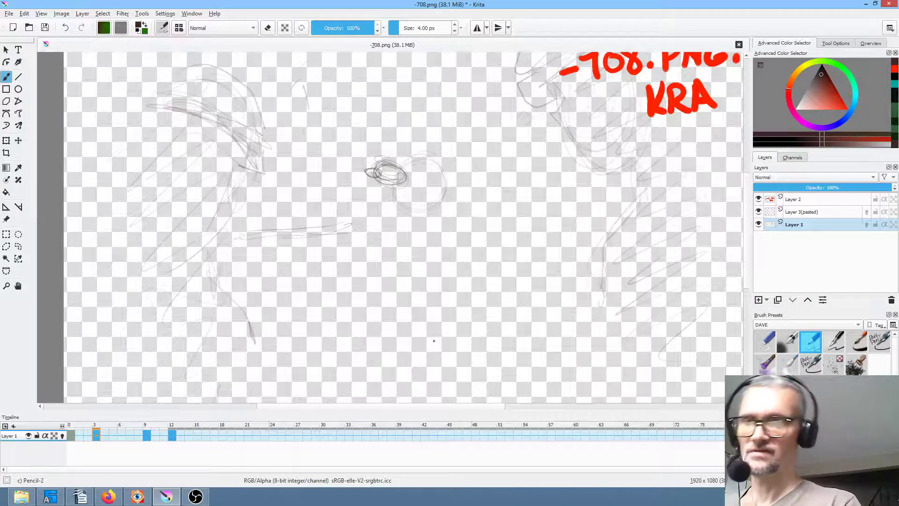
Step: Sketch short horizontal collar lines beneath the character's head at frame 3, checking the placement against the neighbouring drawings
key(Left)
key(Left)
key(Left)
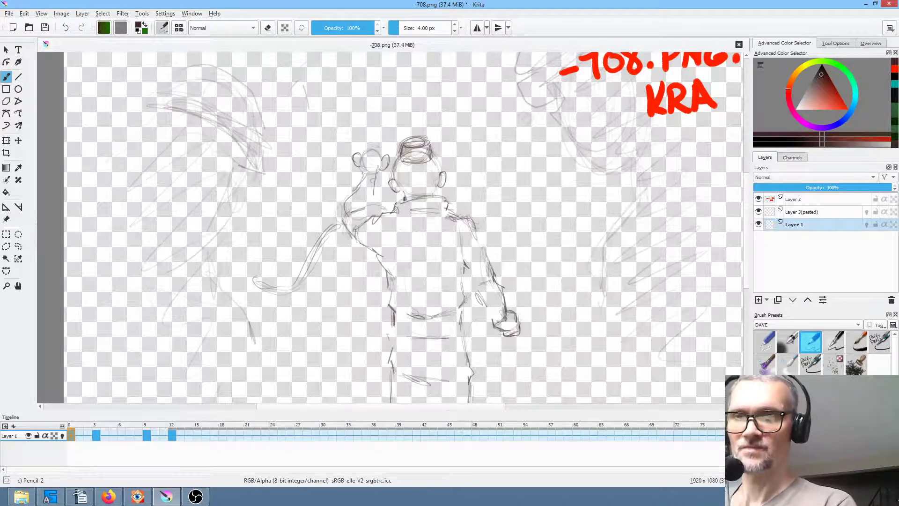
key(Right)
key(Right)
key(Right)
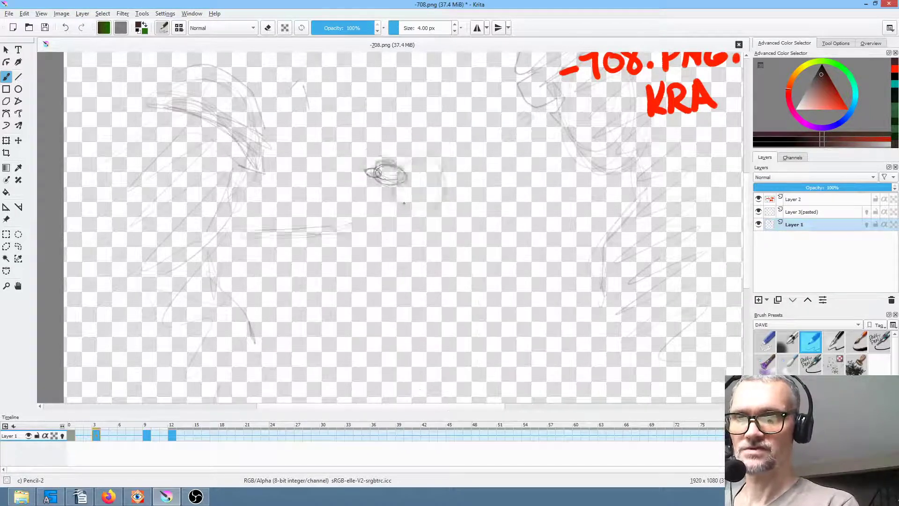
key(Right)
key(Right)
key(Right)
key(Right)
key(Right)
key(Right)
key(Right)
key(Right)
key(Right)
key(Left)
key(Left)
key(Left)
key(Left)
key(Left)
key(Left)
key(Left)
key(Left)
key(Left)
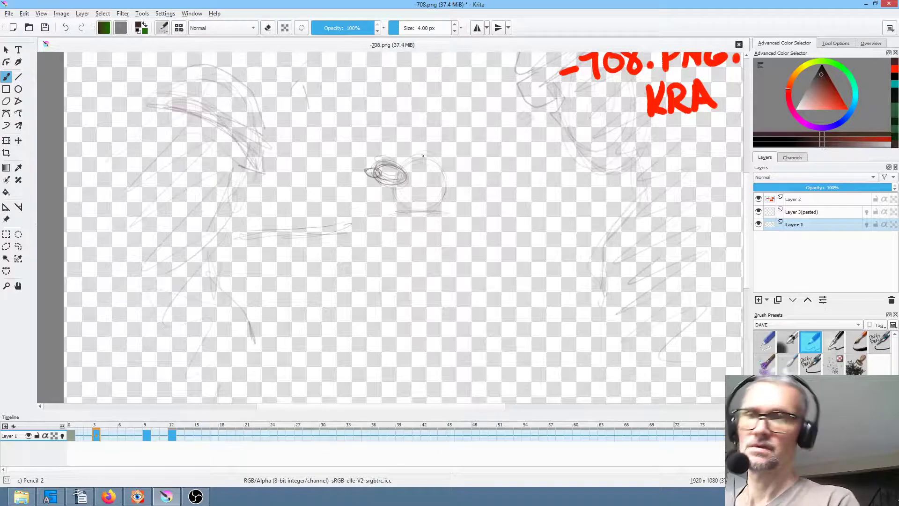
Step: Compare the head and collar placement at frame 3 with the back view at frame 0
key(Left)
key(Left)
key(Left)
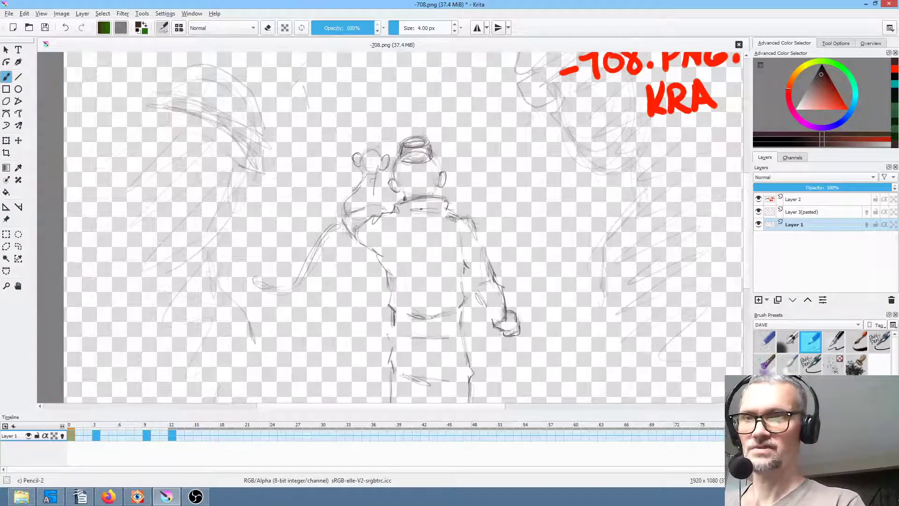
key(Right)
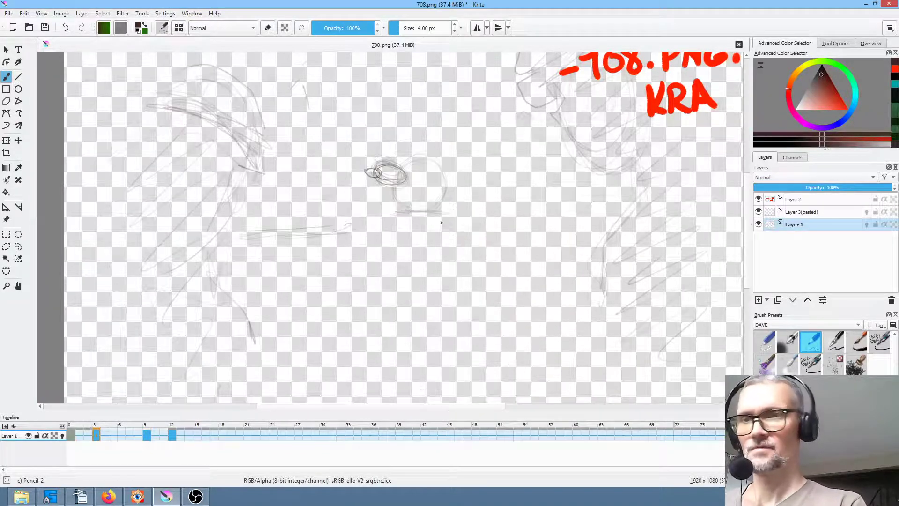
key(Right)
key(Left)
key(Right)
key(Left)
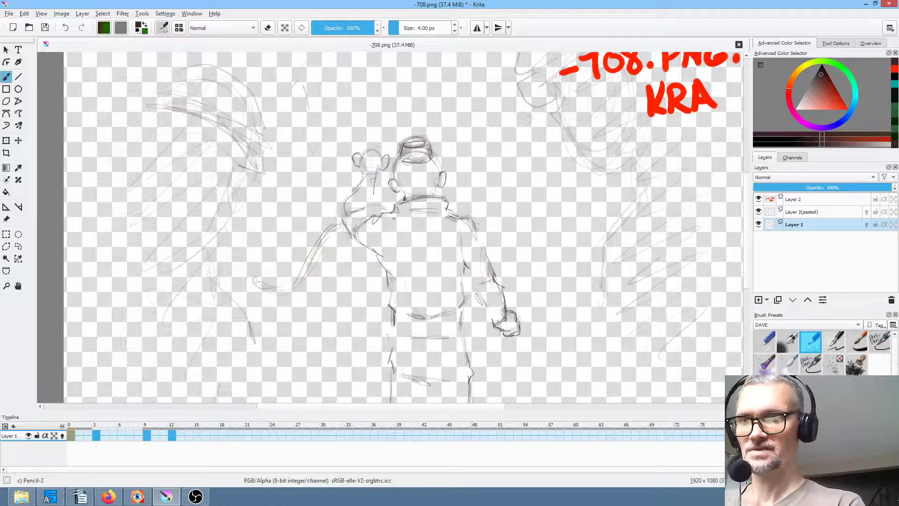
Step: Sketch a short curved stroke at the shoulder beneath the companion at frame 3, comparing it with frames 0 and 9
key(Right)
mouse_move(378, 218)
mouse_down()
mouse_move(365, 230)
mouse_move(372, 248)
mouse_move(383, 214)
mouse_move(388, 236)
mouse_up()
key(Left)
key(Right)
key(Right)
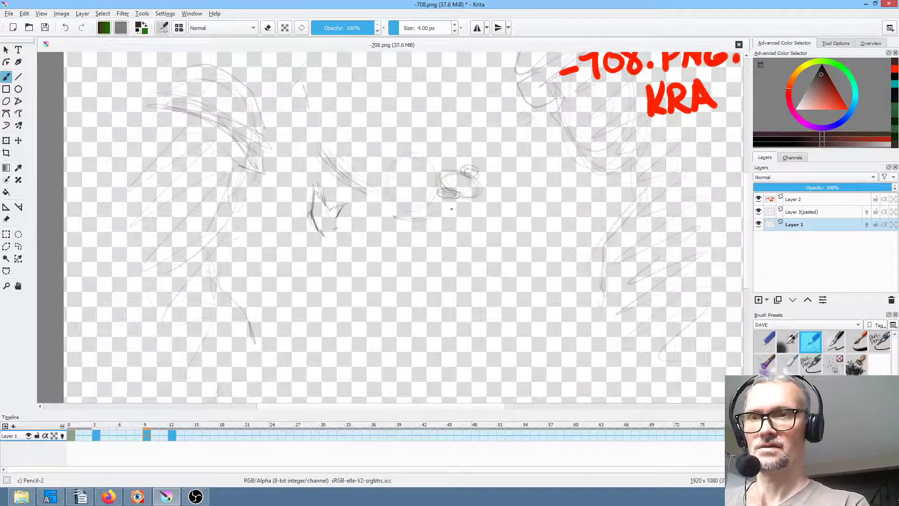
key(Left)
key(Right)
key(Left)
key(Left)
key(Right)
key(Right)
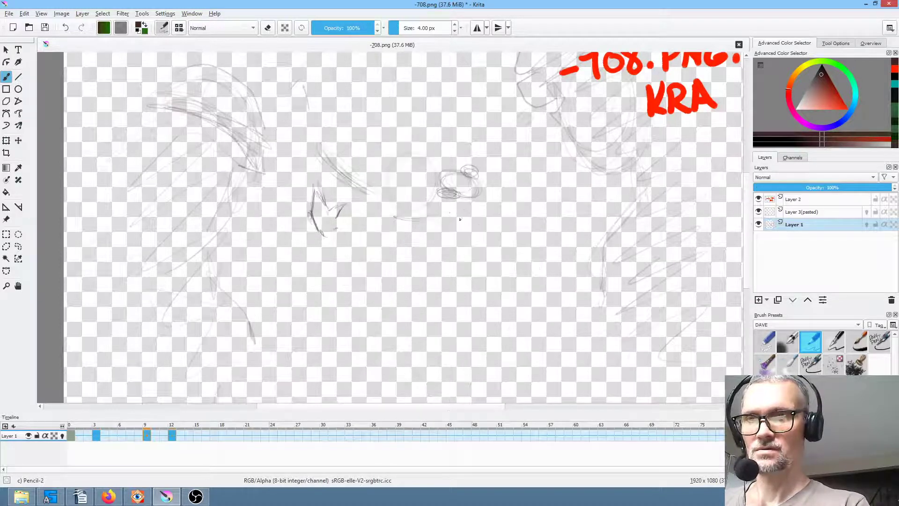
Step: Sketch the curved shoulder line and a rounded form beneath the companion's head at frame 9, comparing the neighbouring drawings
drag(440, 208, 463, 228)
drag(443, 209, 464, 236)
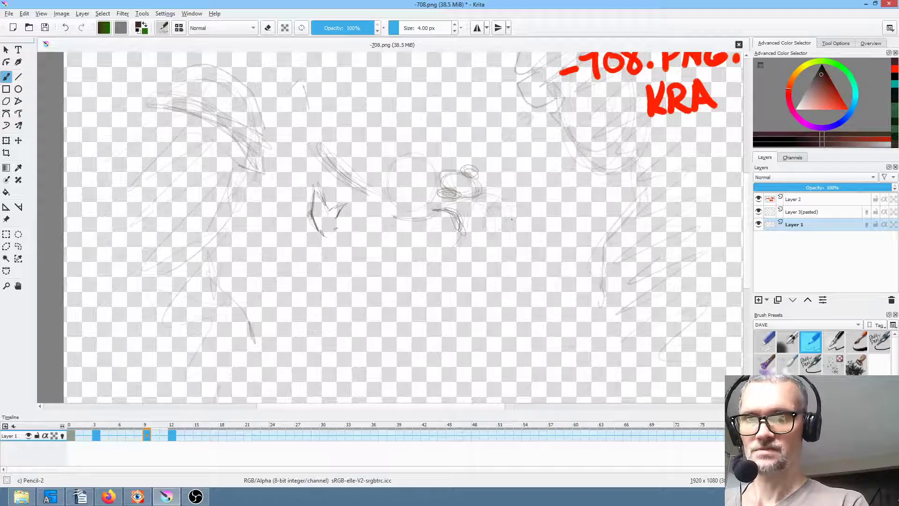
mouse_move(490, 220)
mouse_down()
mouse_move(478, 235)
mouse_move(484, 228)
mouse_move(519, 238)
mouse_up()
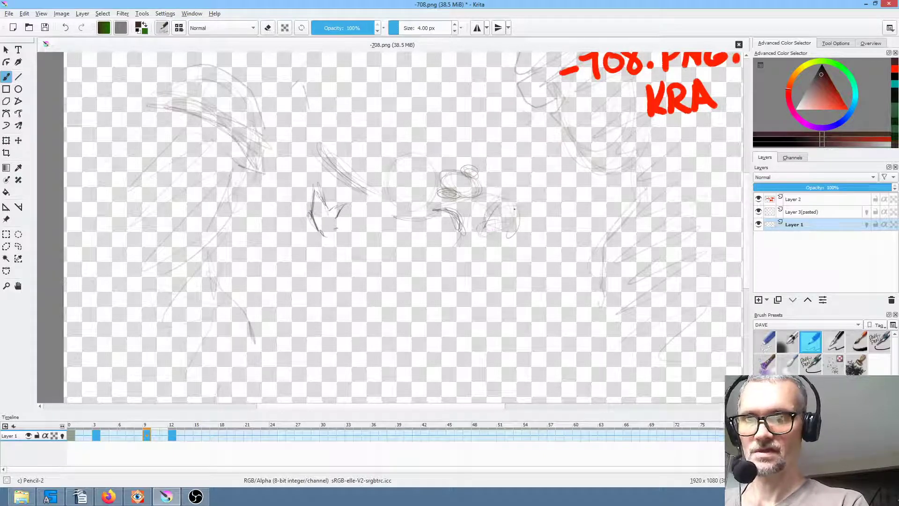
key(Left)
key(Left)
key(Right)
key(Right)
key(Right)
Step: Sketch the hooked body form beneath the companion's head at frame 3, checking its placement against the back view at frame 0
key(Left)
key(Left)
key(Right)
key(Left)
drag(340, 220, 372, 251)
drag(374, 253, 351, 248)
key(Right)
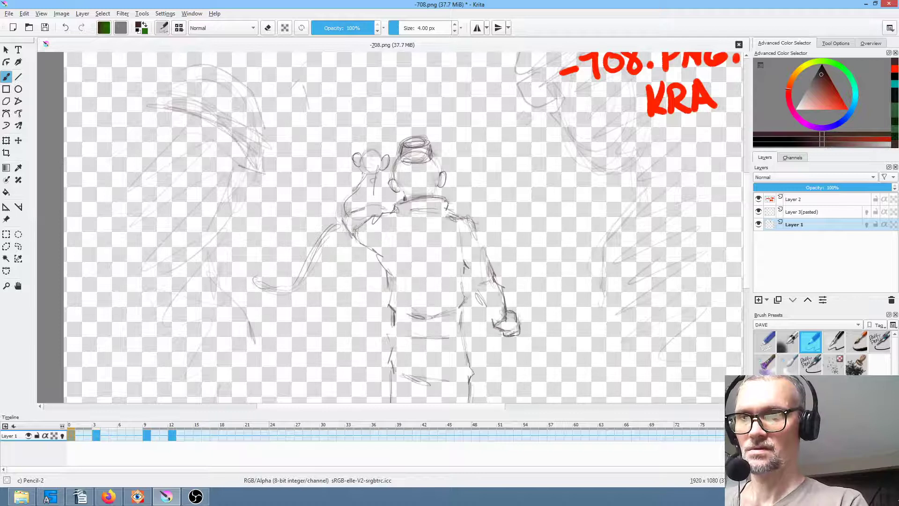
key(Left)
mouse_move(345, 216)
mouse_down()
mouse_move(359, 240)
mouse_move(384, 215)
mouse_move(364, 216)
mouse_up()
key(Left)
key(Right)
key(Left)
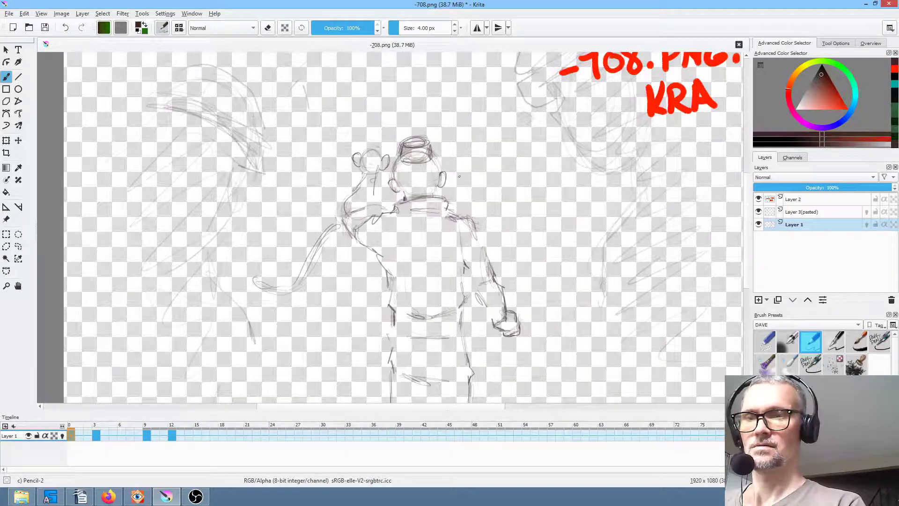
Step: Sketch the torso's vertical centre line at frames 0 and 3, and a curved vertical torso line at frame 9
mouse_move(428, 203)
mouse_down()
mouse_move(427, 389)
mouse_move(417, 198)
mouse_up()
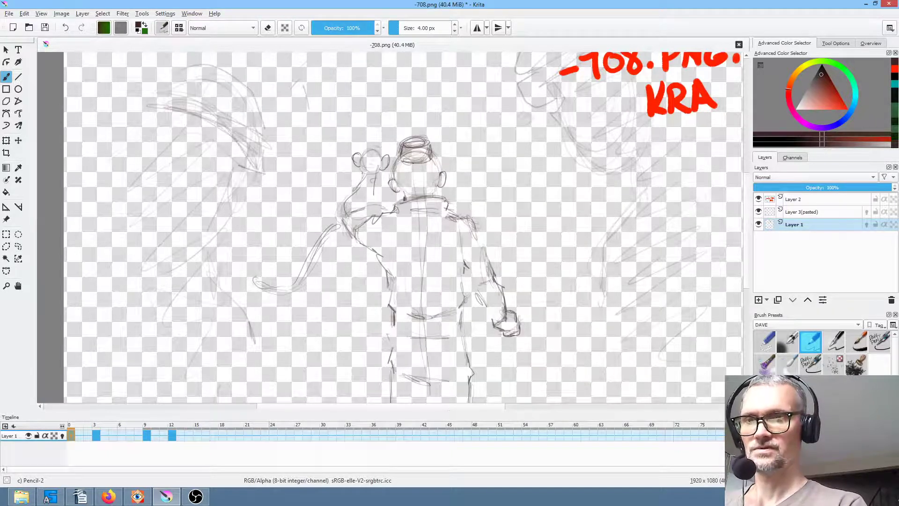
key(Right)
drag(412, 274, 414, 299)
drag(414, 211, 417, 316)
drag(412, 270, 425, 342)
key(period)
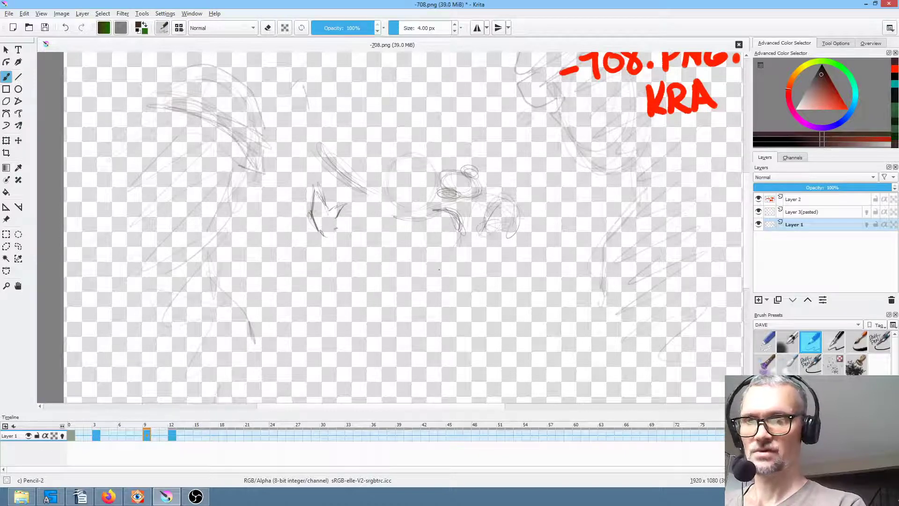
drag(379, 225, 392, 312)
key(period)
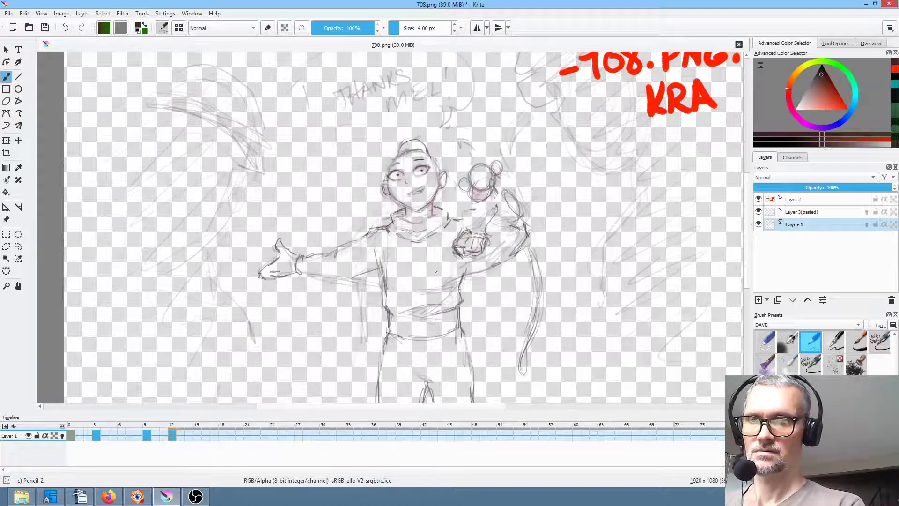
Step: Compare the torso drawings and sketch a slightly curved waistline across the torso at frames 0, 3 and 9
key(comma)
key(comma)
key(comma)
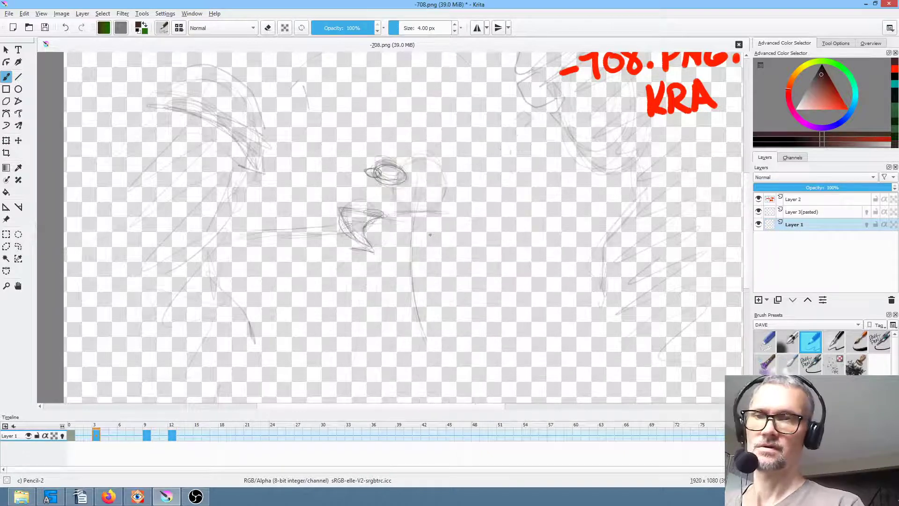
key(period)
key(period)
key(comma)
key(comma)
drag(427, 315, 457, 313)
drag(394, 306, 447, 312)
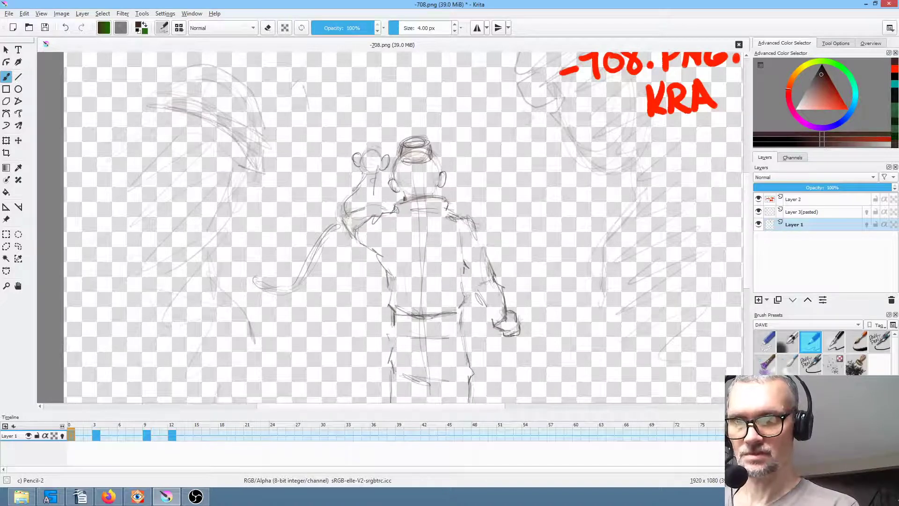
key(period)
key(period)
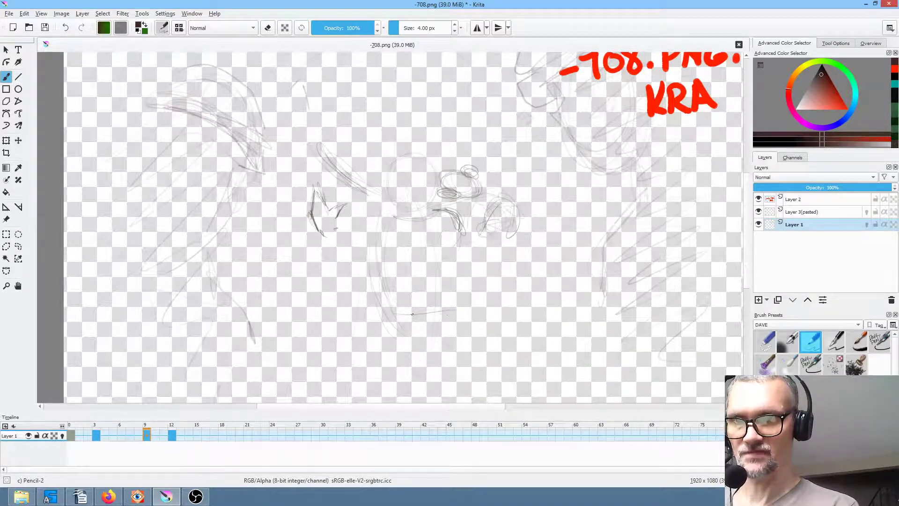
Step: Add a lower belt line beneath the waistline in the turn drawings and sketch the hip outline at frame 0
key(period)
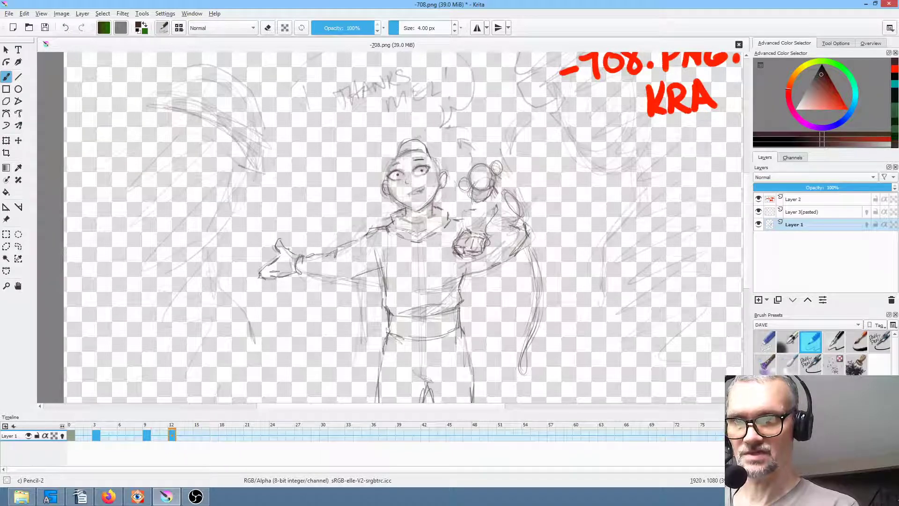
key(comma)
key(comma)
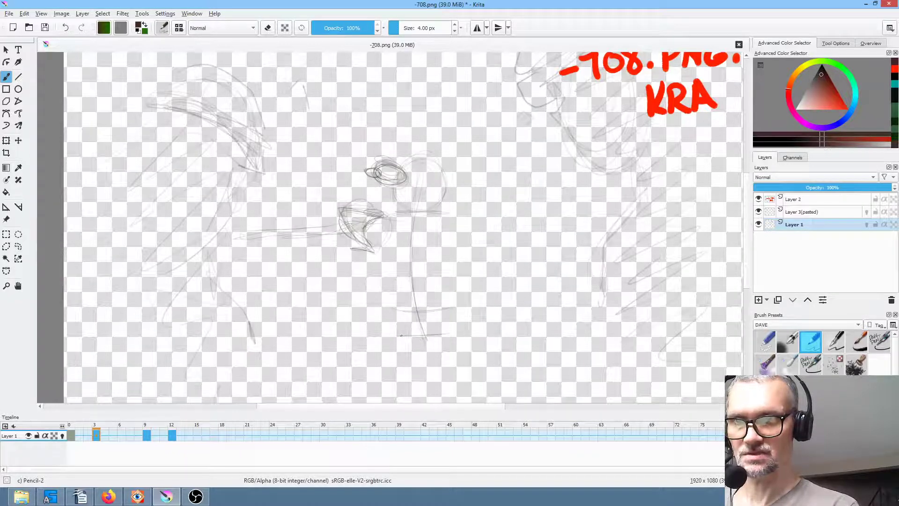
key(comma)
mouse_move(399, 335)
mouse_down()
mouse_move(431, 336)
mouse_move(391, 325)
mouse_move(383, 357)
mouse_up()
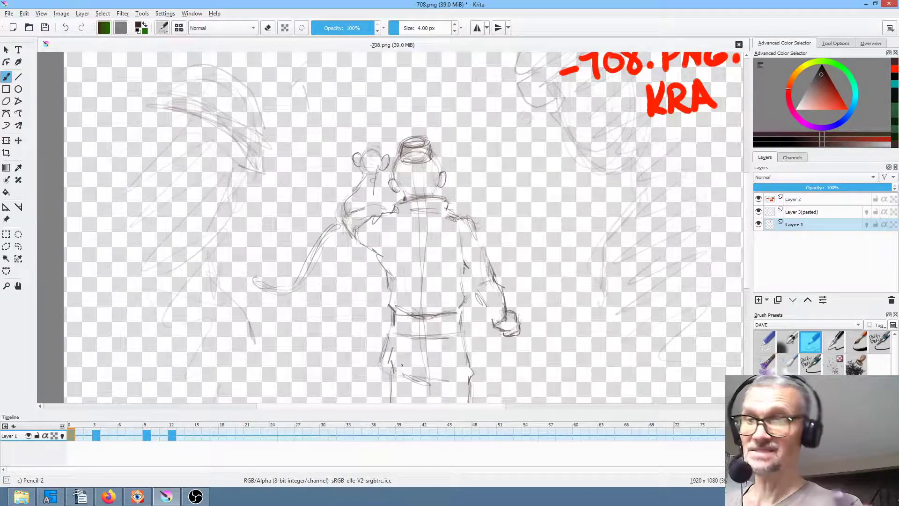
key(Right)
key(Left)
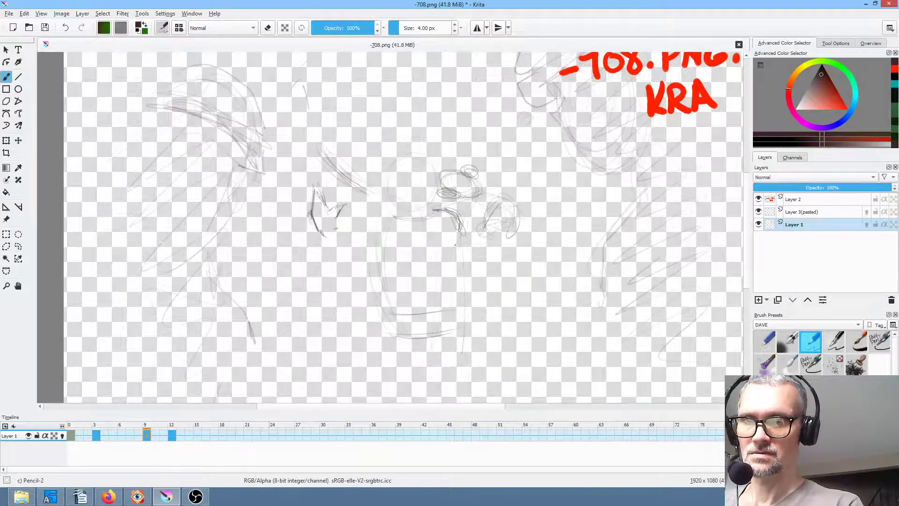
Step: Sketch long vertical outlines down both sides of the torso and hips at frame 9, checking them against the other drawings
drag(464, 333, 472, 364)
drag(459, 292, 468, 356)
drag(385, 303, 384, 366)
key(Left)
key(Left)
key(Left)
drag(384, 284, 383, 361)
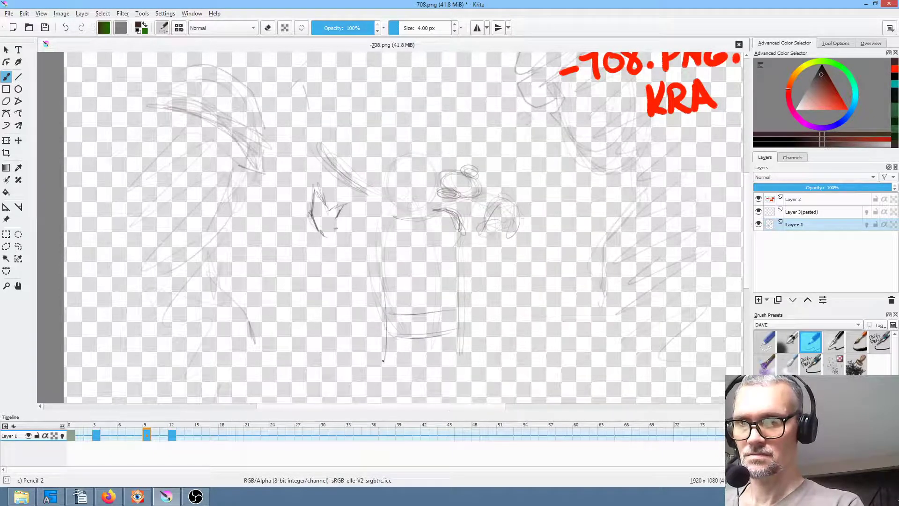
key(Left)
key(Left)
key(Left)
key(Left)
key(Left)
key(Left)
Step: Sketch the torso and hip side outlines at frames 3 and 0, and compare them across the neighbouring drawings
drag(377, 255, 389, 373)
key(Left)
key(Left)
key(Left)
drag(385, 331, 387, 372)
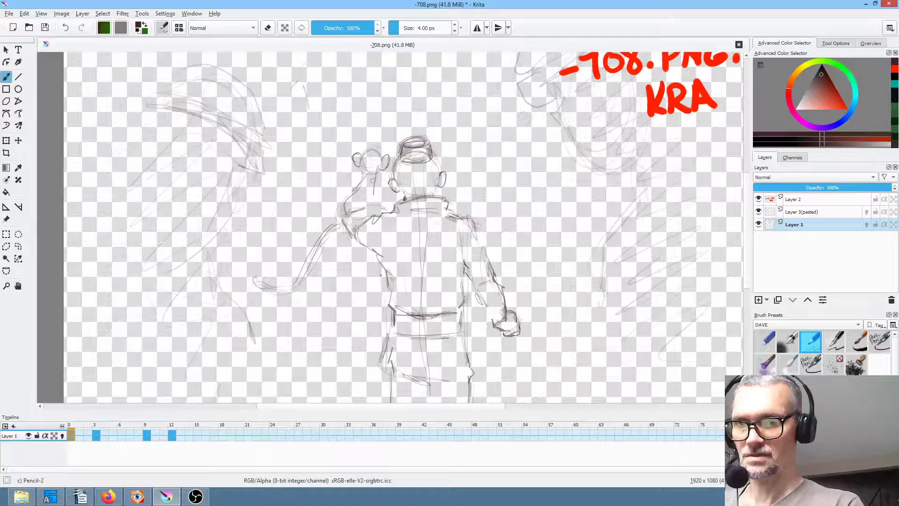
drag(382, 278, 391, 372)
drag(403, 339, 398, 366)
drag(379, 217, 387, 288)
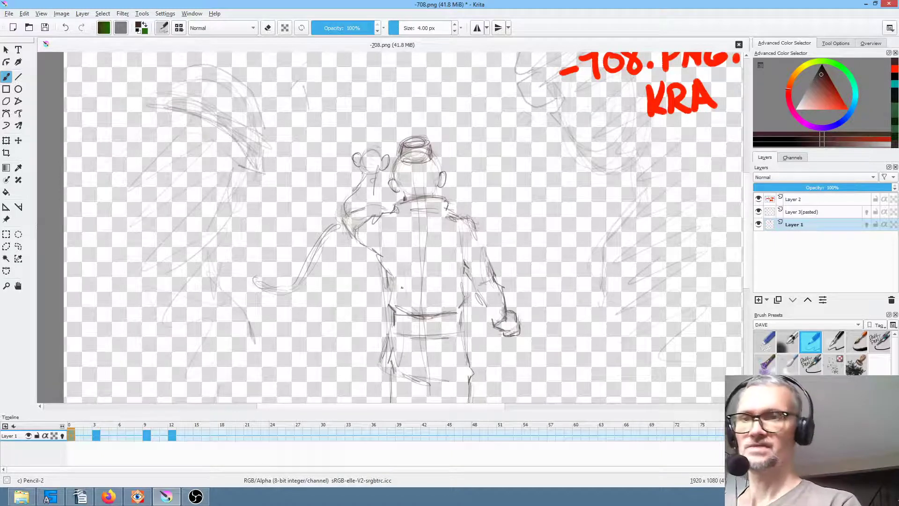
key(Right)
key(Right)
key(Right)
key(Left)
key(Left)
key(Left)
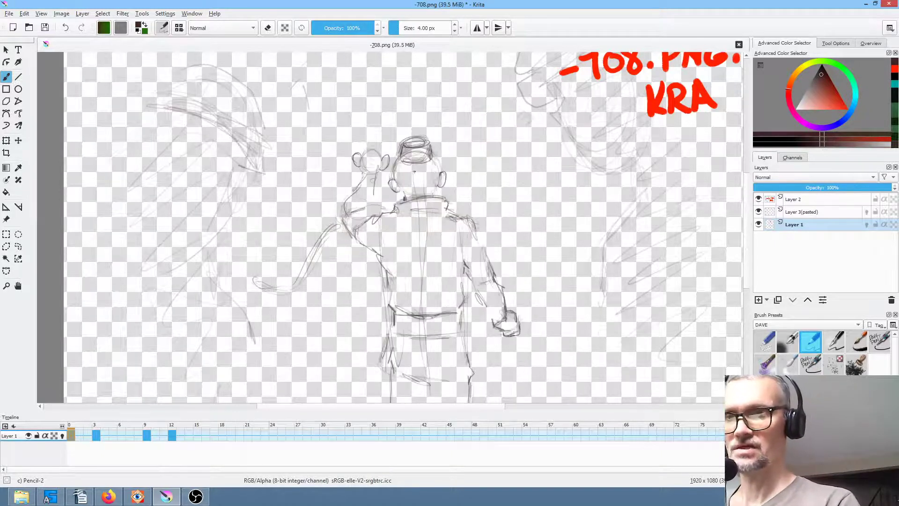
Step: Sketch a curved vertical centre line on the character's head at frame 3 and compare it with frames 9 and 12
key(Right)
key(Right)
key(Right)
mouse_move(412, 161)
mouse_down()
mouse_move(406, 207)
mouse_move(416, 212)
mouse_up()
key(Right)
key(Right)
key(Right)
key(Right)
key(Right)
key(Right)
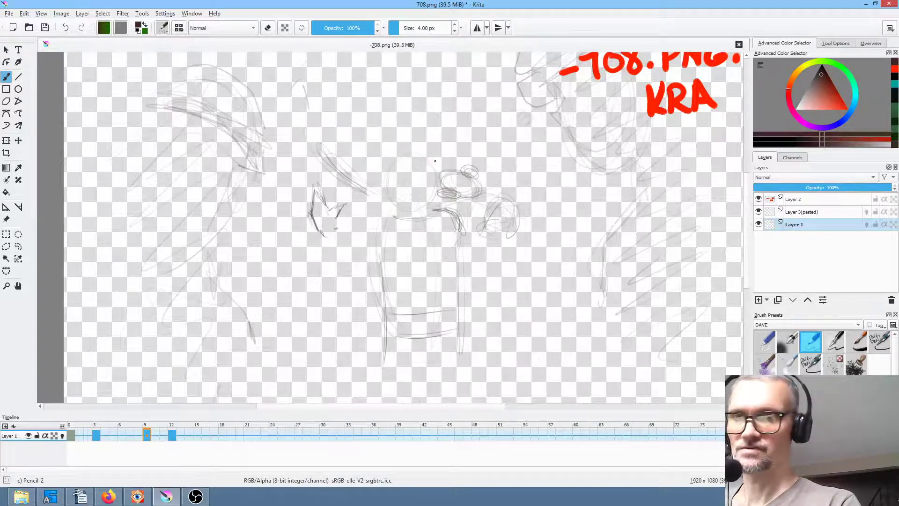
key(Right)
key(Right)
key(Right)
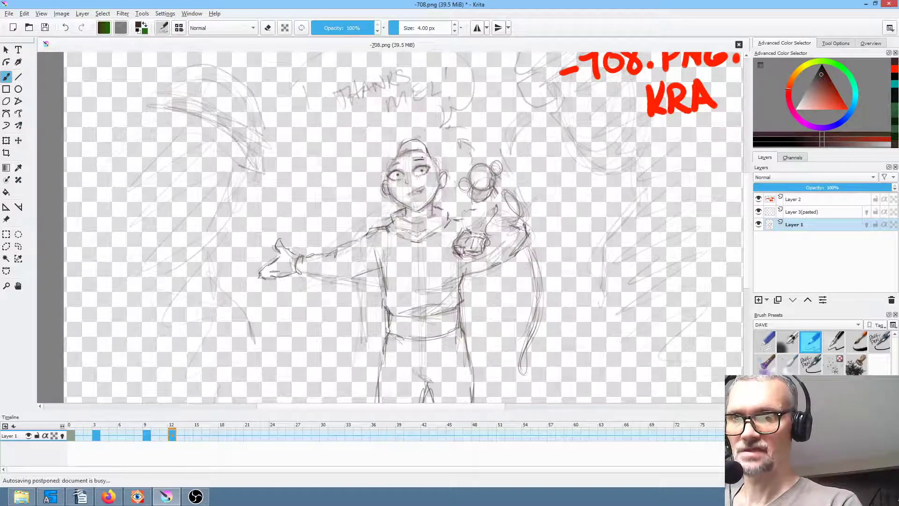
Step: Sketch a curved vertical centre line and a horizontal eye line on the character's head at frame 9
key(Left)
key(Left)
key(Left)
mouse_move(419, 160)
mouse_down()
mouse_move(425, 214)
mouse_move(426, 206)
mouse_up()
drag(386, 180, 420, 179)
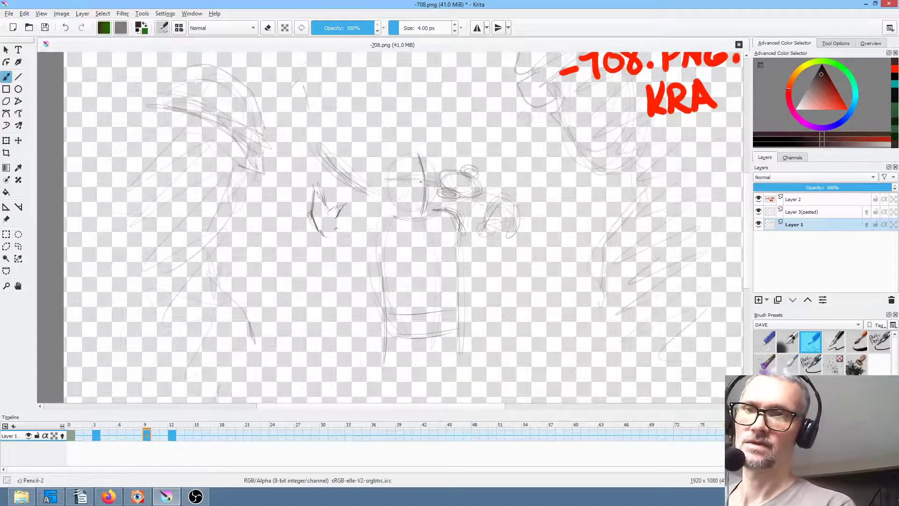
Step: Sketch the ears on both sides of the head and reinforce the collar line at frame 3, comparing with frame 0
key(Left)
key(Left)
key(Left)
key(Left)
key(Left)
key(Left)
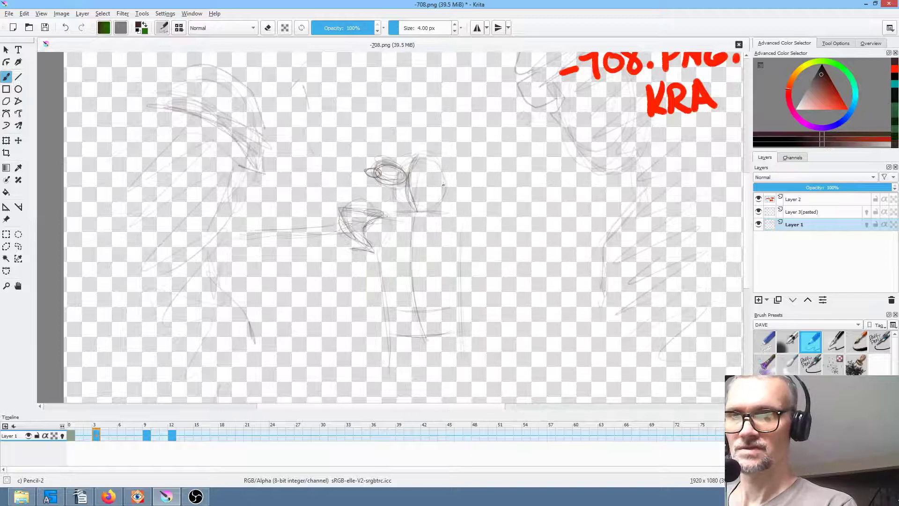
mouse_move(438, 185)
mouse_down()
mouse_move(450, 183)
mouse_move(446, 199)
mouse_up()
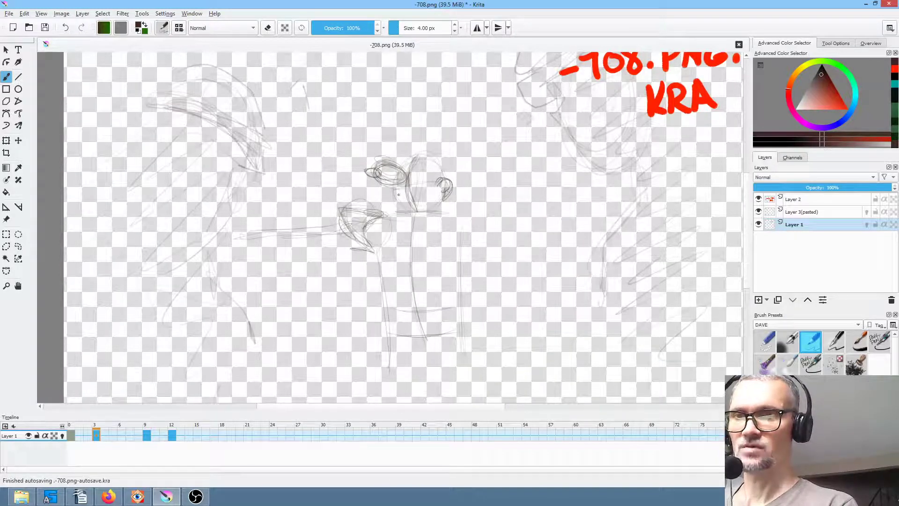
mouse_move(388, 199)
mouse_down()
mouse_move(423, 159)
mouse_move(440, 166)
mouse_move(412, 206)
mouse_move(439, 208)
mouse_up()
key(Left)
key(Left)
key(Left)
key(Right)
key(Right)
key(Right)
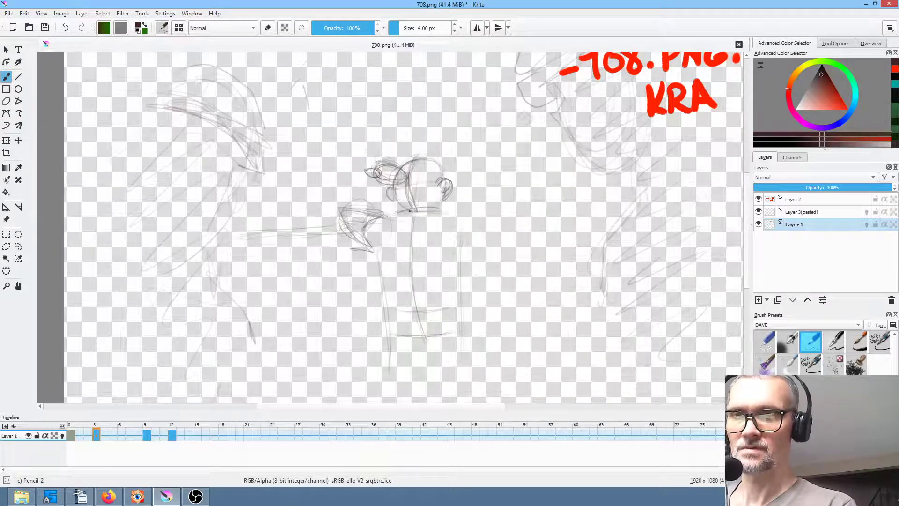
Step: Flip repeatedly through the drawings at frames 0, 3, 9 and 12 to examine how the turn reads
key(Left)
key(Left)
key(Left)
key(Right)
key(Right)
key(Right)
key(Left)
key(Left)
key(Left)
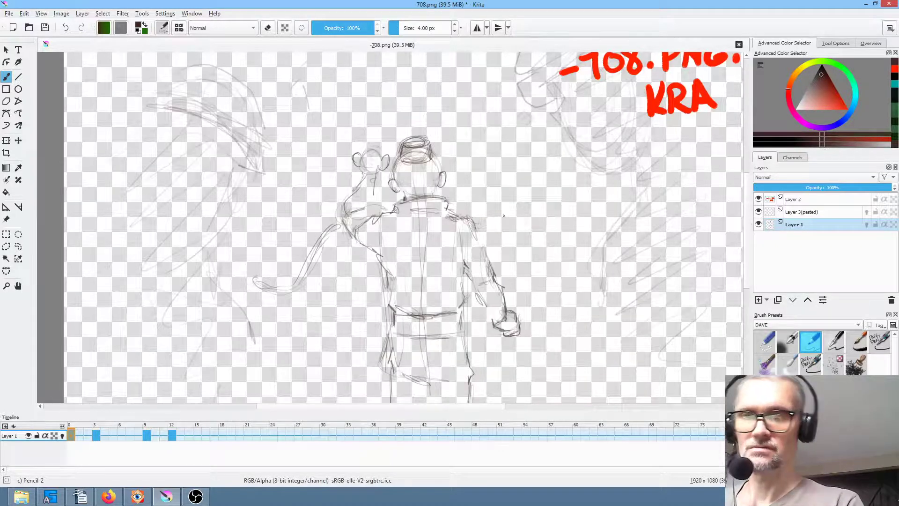
key(Right)
key(Right)
key(Right)
key(Right)
key(Right)
key(Right)
key(Right)
key(Right)
key(Right)
key(Left)
key(Left)
key(Left)
key(Left)
key(Left)
key(Left)
key(Left)
key(Left)
key(Left)
key(Right)
key(Right)
key(Right)
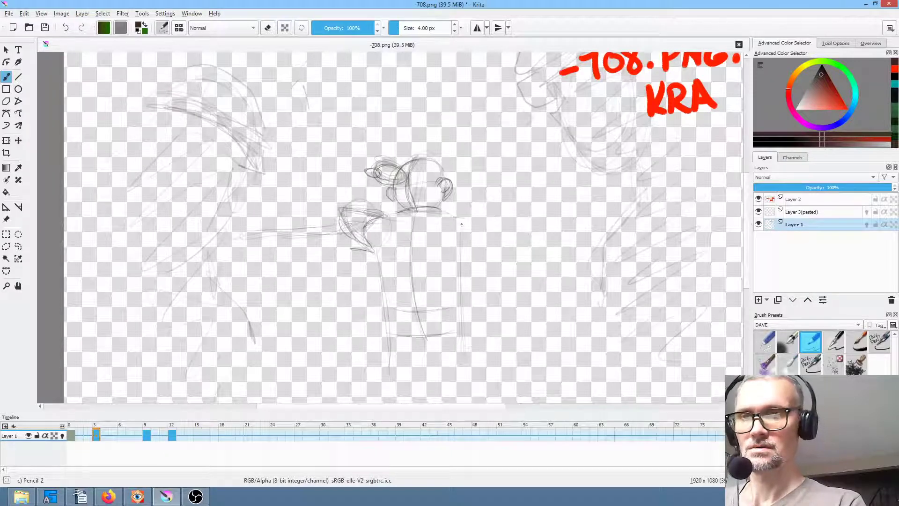
key(Left)
key(Left)
key(Left)
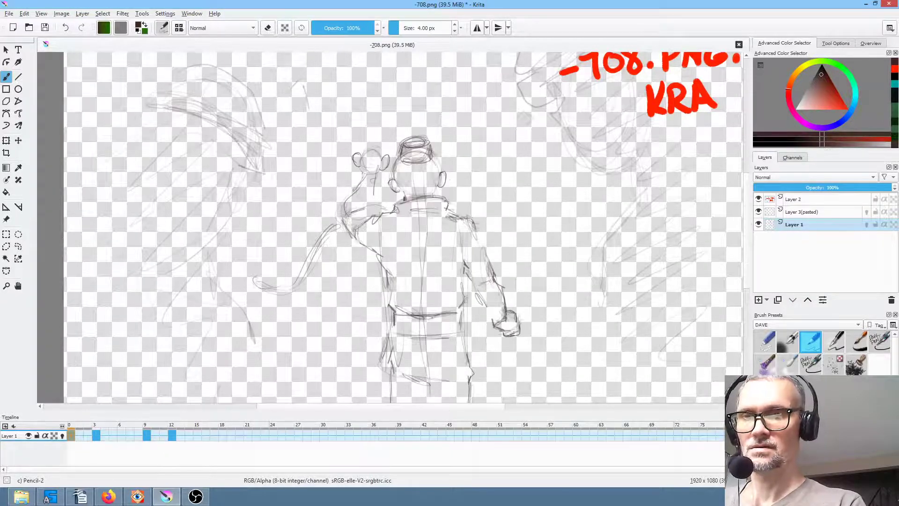
Step: Sketch rough arm lines from the shoulder across the torso at frame 3 and compare with frame 9
key(Right)
key(Right)
key(Right)
mouse_move(414, 266)
mouse_down()
mouse_move(426, 285)
mouse_move(426, 259)
mouse_move(445, 241)
mouse_move(439, 290)
mouse_up()
drag(439, 244, 412, 267)
mouse_move(450, 222)
mouse_down()
mouse_move(476, 254)
mouse_move(465, 216)
mouse_move(446, 216)
mouse_move(466, 213)
mouse_move(472, 228)
mouse_move(438, 220)
mouse_move(412, 269)
mouse_up()
mouse_move(419, 274)
mouse_down()
mouse_move(480, 295)
mouse_move(474, 301)
mouse_move(524, 287)
mouse_move(491, 307)
mouse_move(507, 307)
mouse_move(519, 287)
mouse_move(525, 294)
mouse_up()
key(.)
key(Right)
key(Left)
key(Down)
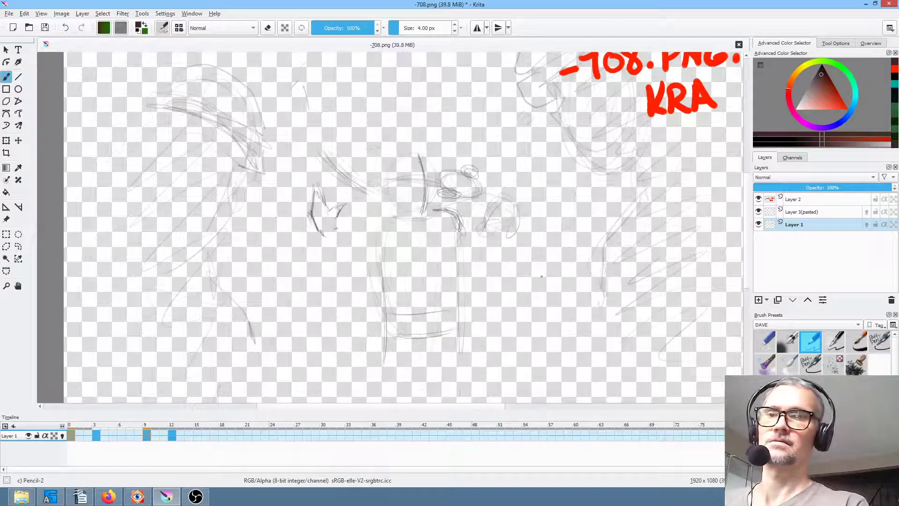
Step: Sketch a rough angled line below the raised hand at frame 9 and compare it with the neighbouring drawings
key(Up)
key(Down)
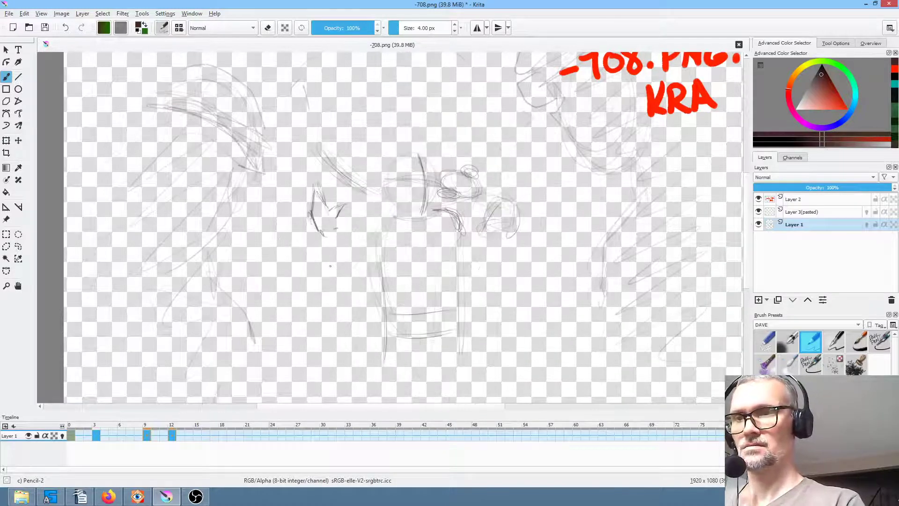
mouse_move(322, 251)
mouse_down()
mouse_move(351, 295)
mouse_move(338, 288)
mouse_up()
key(Up)
key(Down)
key(Up)
key(Up)
key(Up)
key(Down)
key(Down)
key(Down)
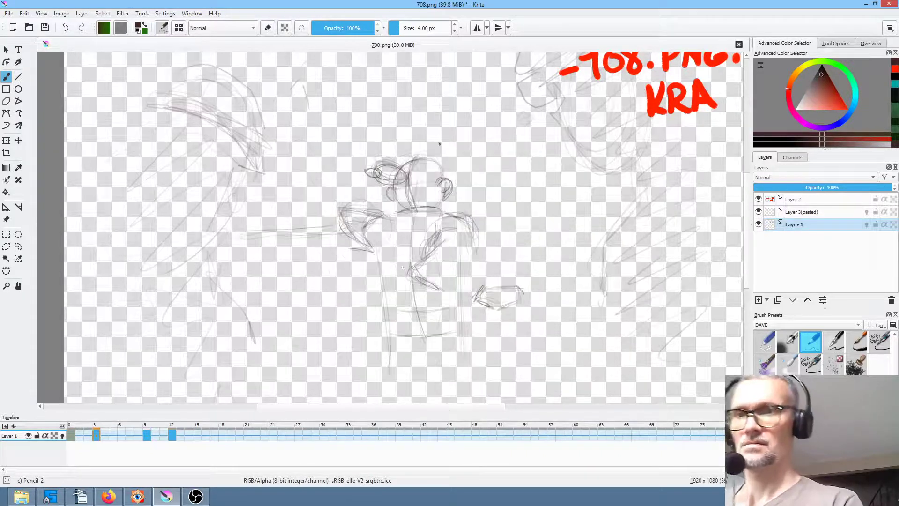
Step: Sketch the character's topknot on the crown of the head at frame 3
key(Up)
mouse_move(406, 167)
mouse_down()
mouse_move(426, 162)
mouse_move(403, 171)
mouse_move(394, 148)
mouse_move(411, 144)
mouse_up()
key(Down)
key(Up)
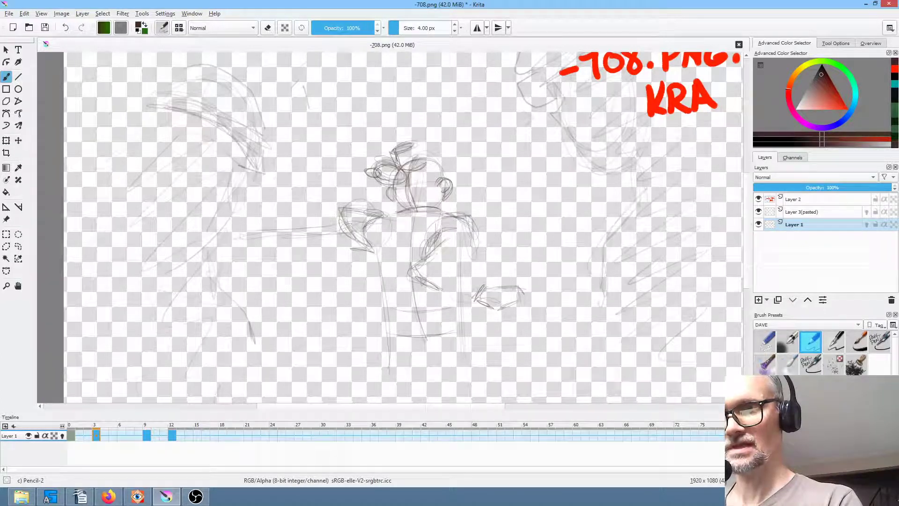
Step: Sketch the hair, ear and eyes on the character's head at frame 9, using frame 12 as reference
key(Down)
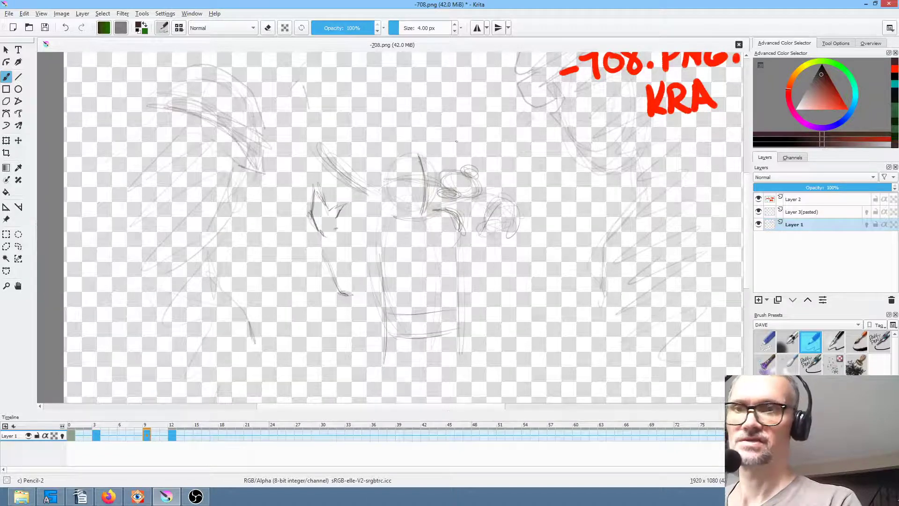
key(Up)
key(Down)
key(Down)
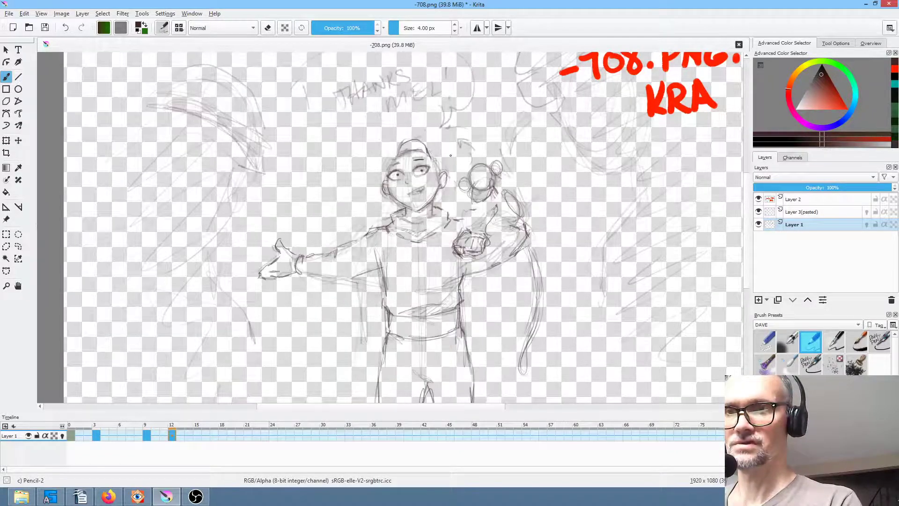
key(Up)
mouse_move(391, 156)
mouse_down()
mouse_move(421, 156)
mouse_move(388, 166)
mouse_move(415, 146)
mouse_move(436, 179)
mouse_move(413, 159)
mouse_move(393, 159)
mouse_move(422, 162)
mouse_move(376, 187)
mouse_move(387, 195)
mouse_move(377, 192)
mouse_move(426, 179)
mouse_up()
key(comma)
key(period)
key(comma)
key(period)
key(period)
Step: Sketch the mouth and lower jaw on the character's face at frame 9
key(Left)
key(Left)
key(Left)
key(Left)
key(Right)
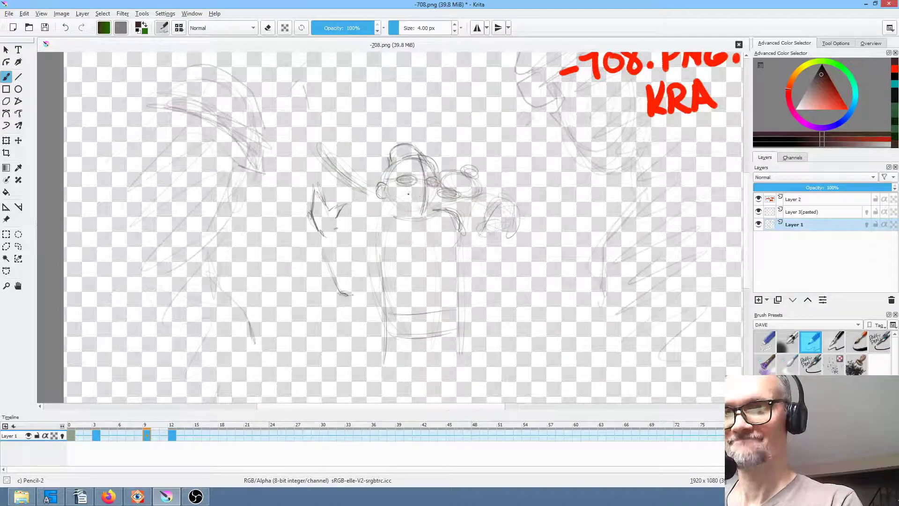
drag(425, 201, 406, 195)
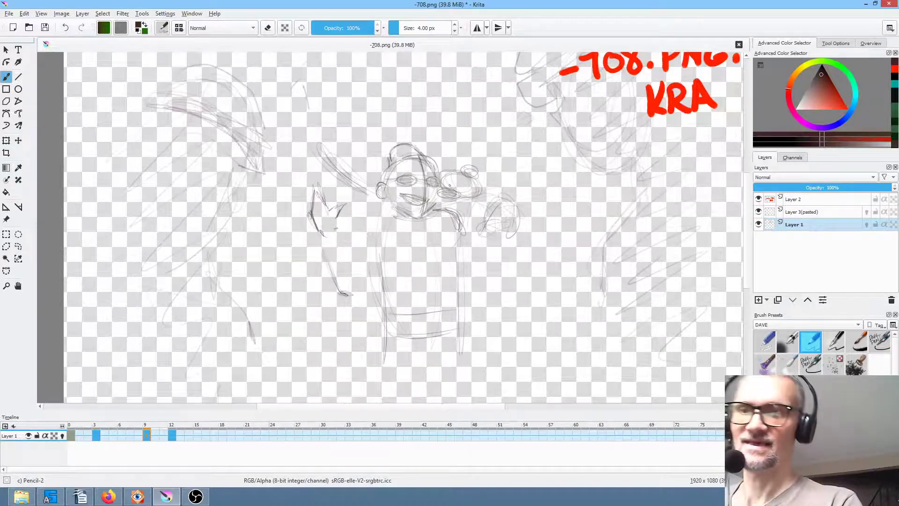
Step: Sketch the neck and collar lines at frames 9, 3 and 12 so they match across the turn
key(Left)
key(Left)
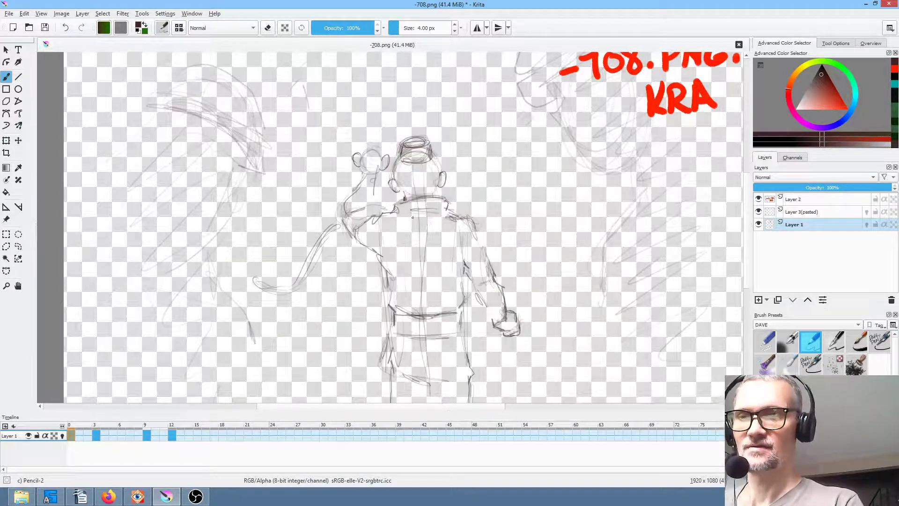
key(Right)
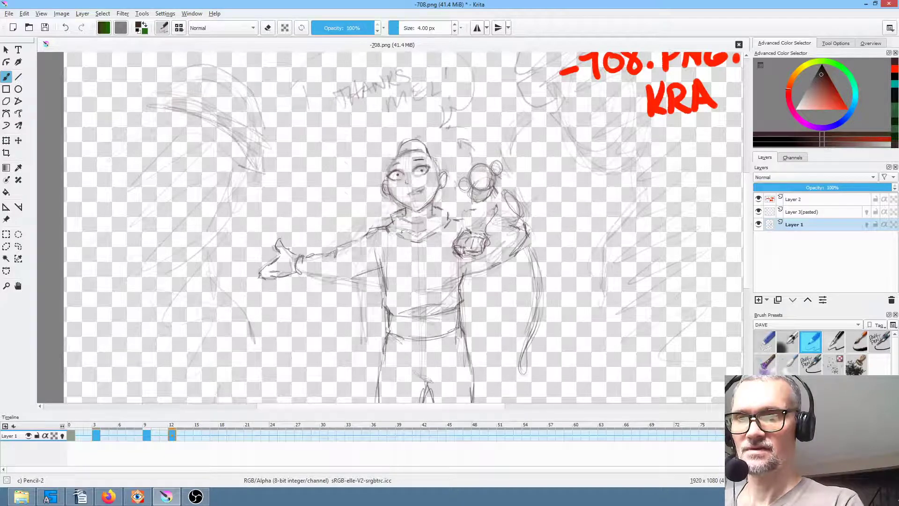
key(space)
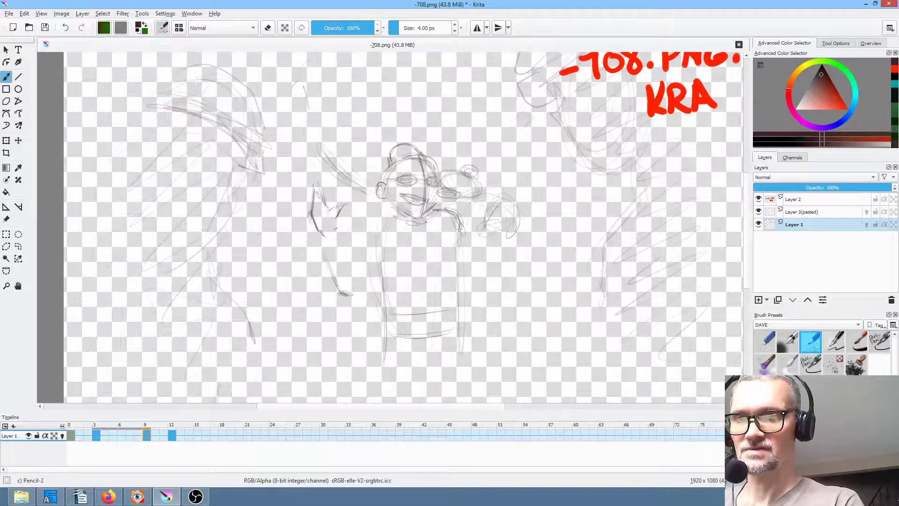
mouse_move(406, 238)
mouse_down()
mouse_move(432, 239)
mouse_move(426, 225)
mouse_move(401, 225)
mouse_move(434, 219)
mouse_up()
key(Left)
drag(403, 226, 419, 221)
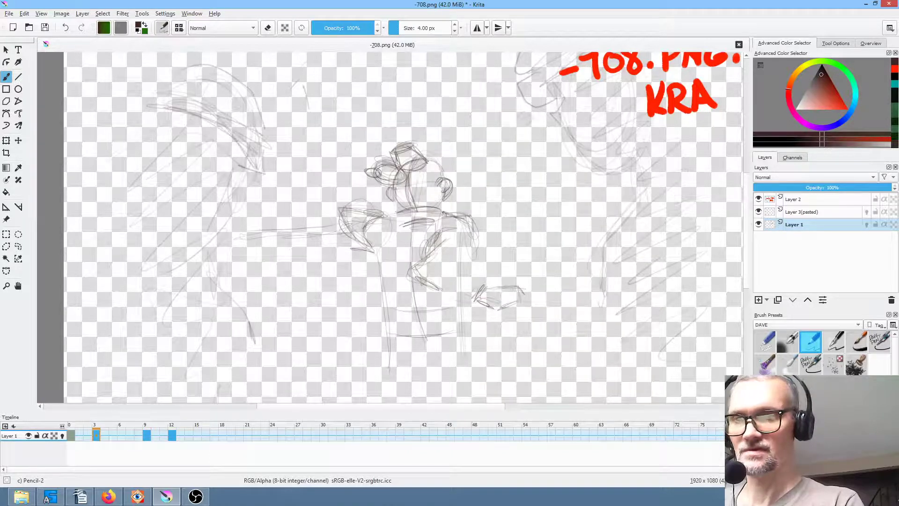
key(period)
key(period)
mouse_move(403, 220)
mouse_down()
mouse_move(438, 213)
mouse_move(407, 216)
mouse_up()
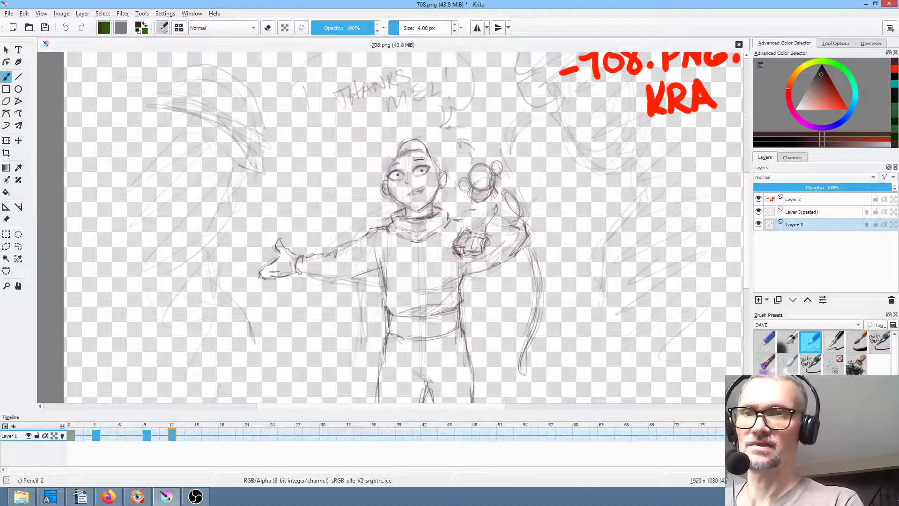
Step: Select the character's head at frame 12 with a freehand outline and move it slightly down towards the collar
key(l)
mouse_move(424, 130)
mouse_down()
mouse_move(375, 183)
mouse_move(407, 213)
mouse_move(446, 195)
mouse_move(425, 129)
mouse_up()
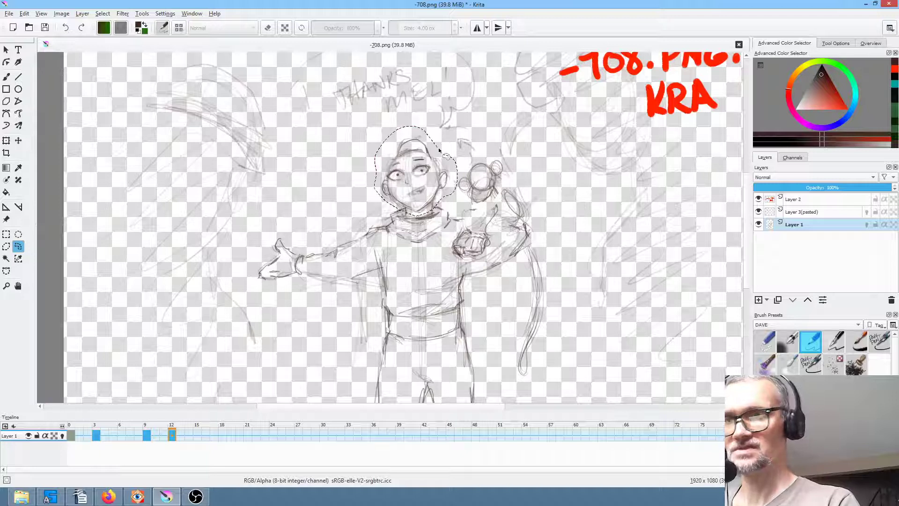
key(ctrl+t)
drag(421, 169, 420, 173)
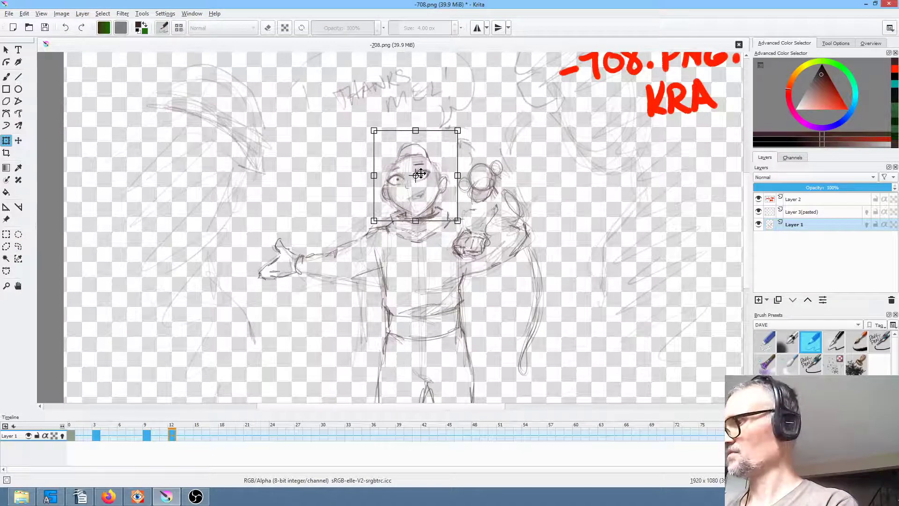
key(comma)
key(comma)
key(comma)
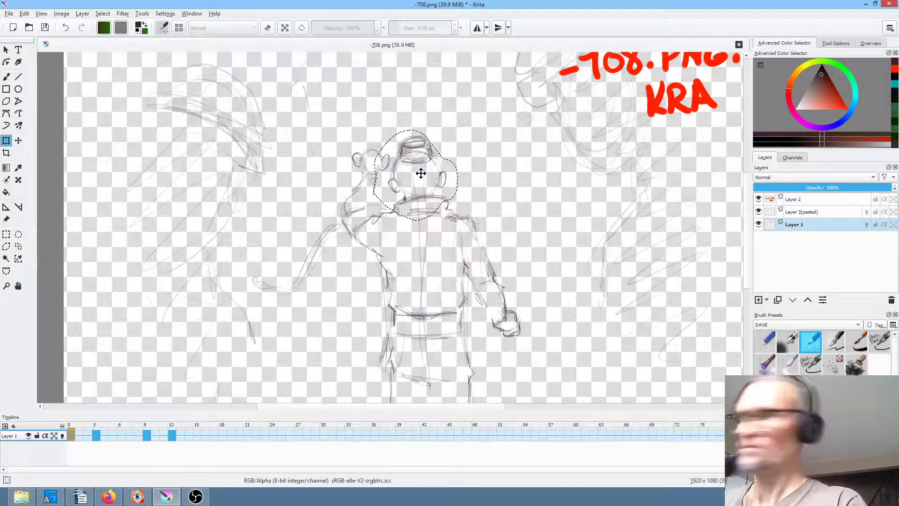
key(ctrl+shift+a)
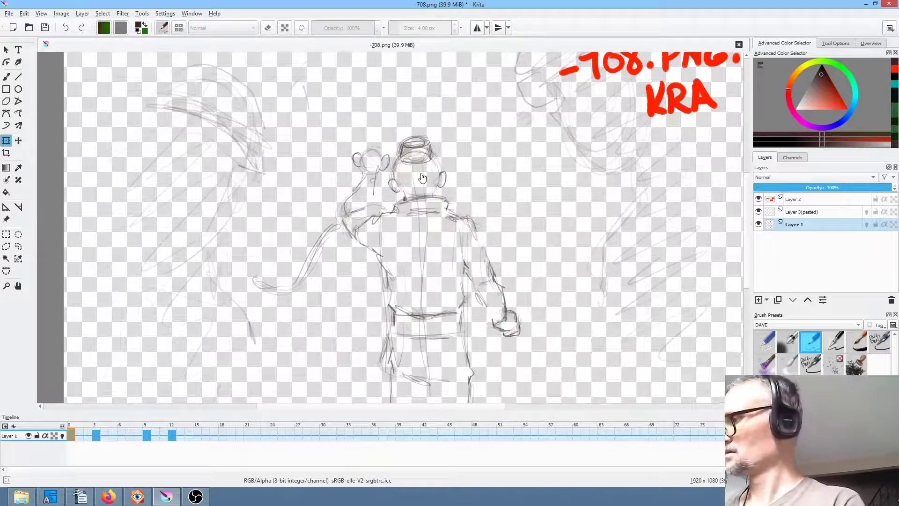
Step: Reinforce the outline on both sides of the character's head at frame 0 and compare it with the other drawings
key(b)
drag(395, 182, 404, 197)
drag(435, 157, 443, 171)
drag(442, 178, 438, 193)
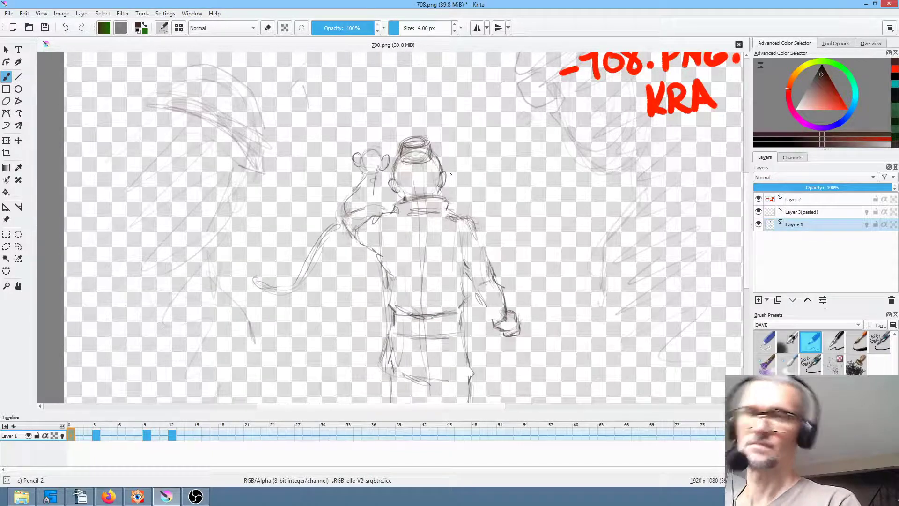
key(Right)
key(Right)
key(Right)
key(Left)
key(Left)
key(Left)
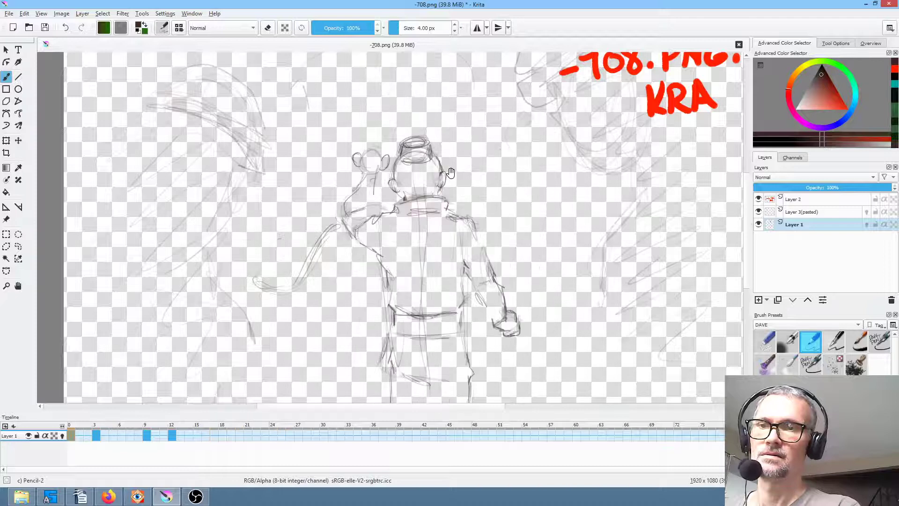
Step: Add a blank drawing at frame 6 and rough in a circle for the character's head
click(125, 436)
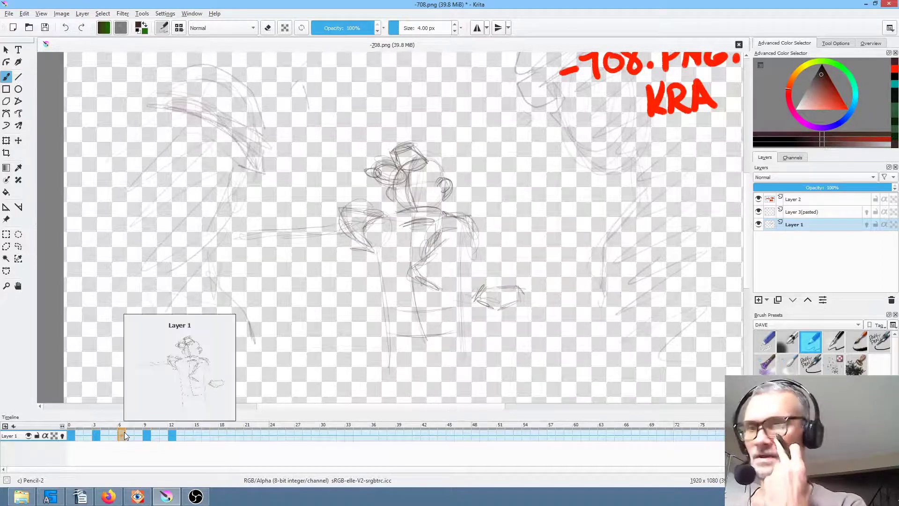
key(Delete)
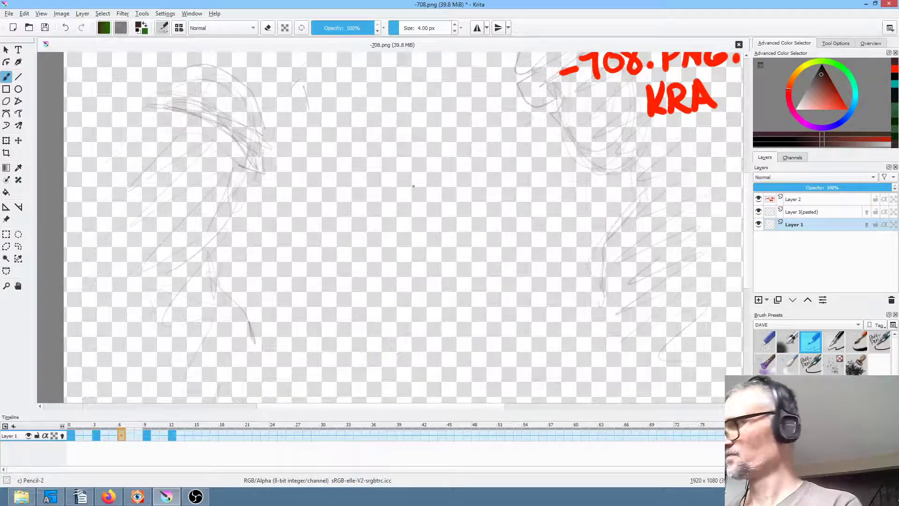
key(Left)
key(Left)
key(Left)
key(Right)
key(Left)
key(Right)
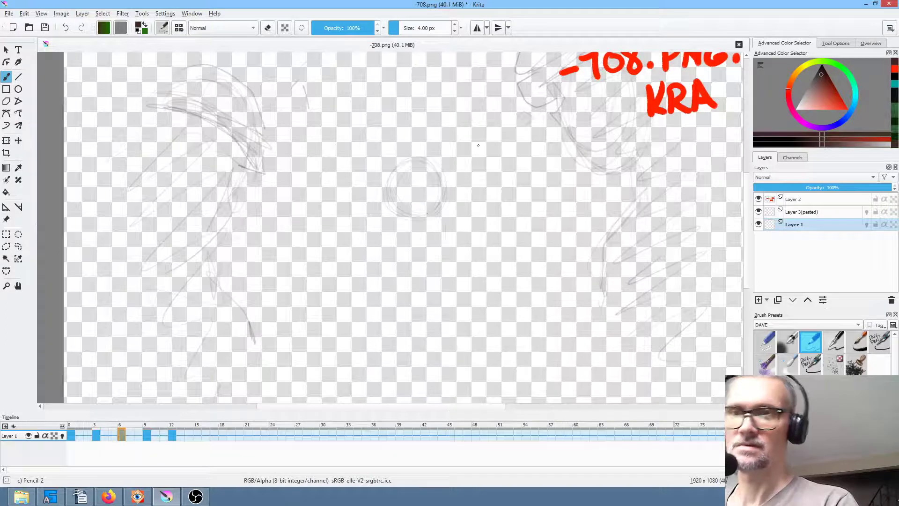
Step: Flip repeatedly between frame 6 and the neighbouring drawings to examine how the head and body should be placed
key(Left)
key(Left)
key(Left)
key(Left)
key(Left)
key(Left)
key(Right)
key(Right)
key(Right)
key(Right)
key(Right)
key(Right)
key(Right)
key(Right)
key(Right)
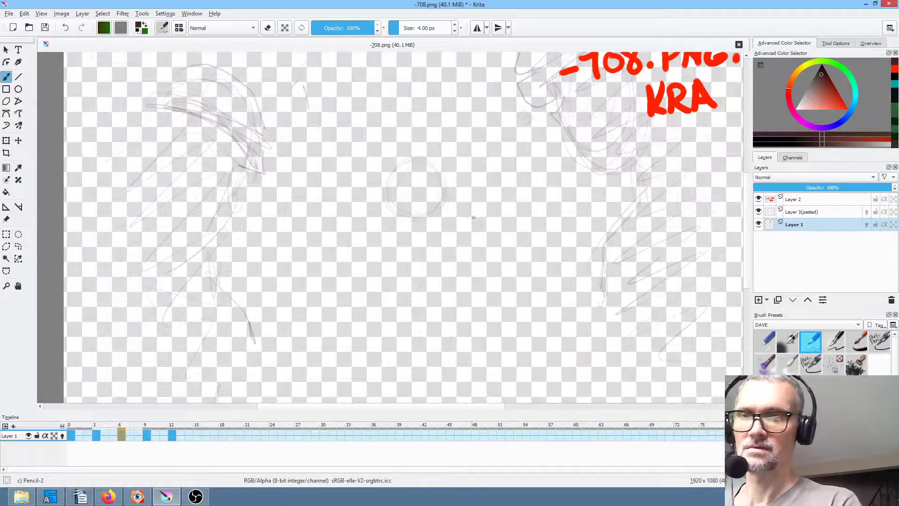
drag(346, 293, 351, 295)
key(Left)
key(Left)
key(Left)
key(Left)
key(Left)
key(Left)
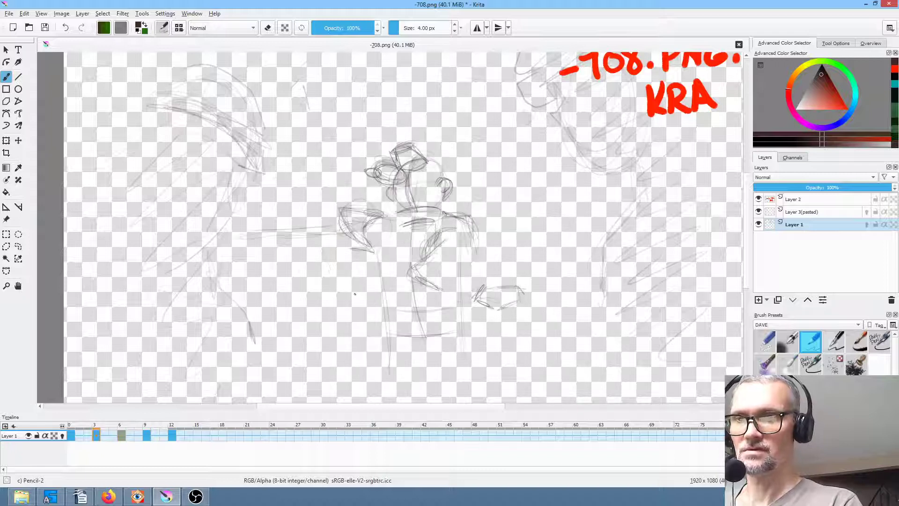
key(Right)
key(Right)
key(Right)
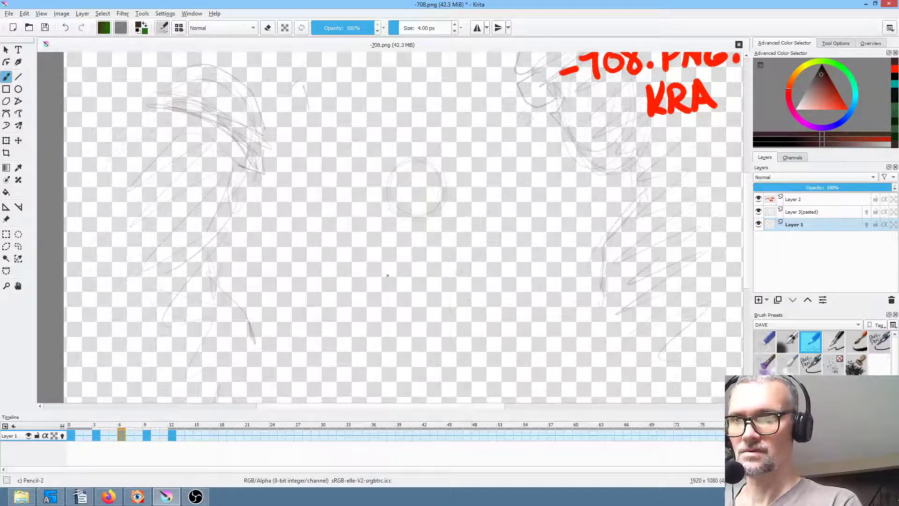
key(Left)
key(Left)
key(Left)
key(Right)
key(Right)
key(Right)
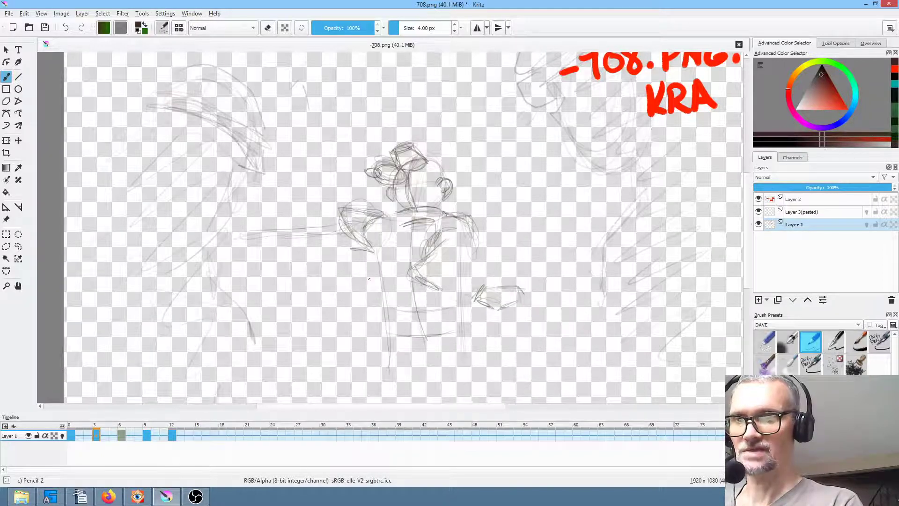
key(Left)
key(Left)
key(Left)
key(Right)
key(Right)
key(Right)
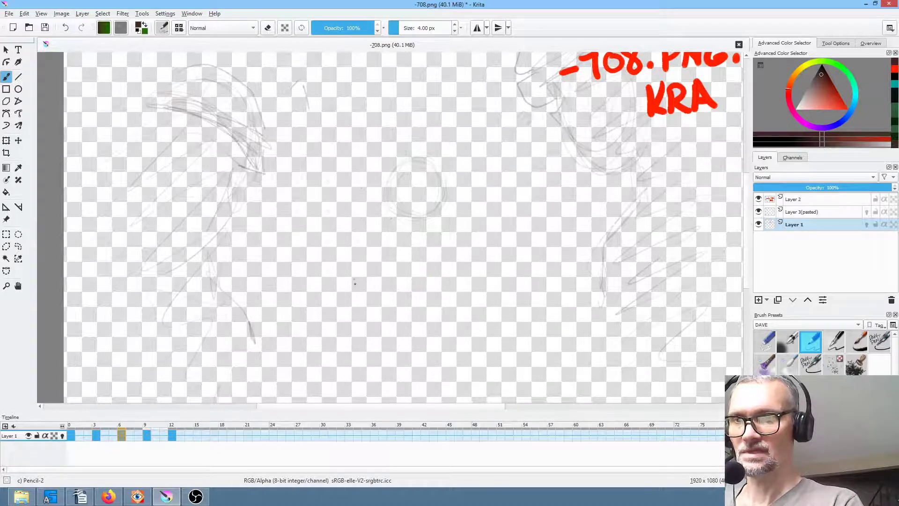
key(Left)
key(Left)
key(Left)
key(Left)
key(Left)
key(Left)
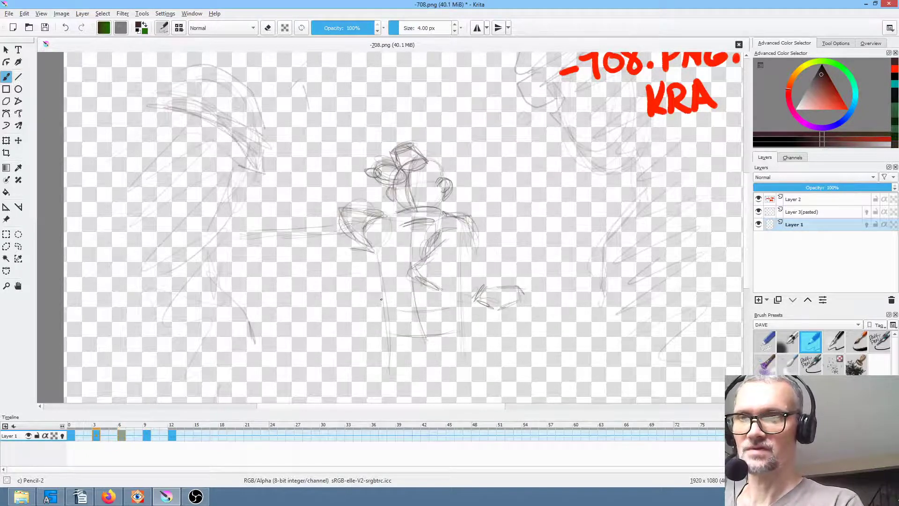
key(Right)
key(Right)
key(Right)
key(Right)
key(Right)
key(Right)
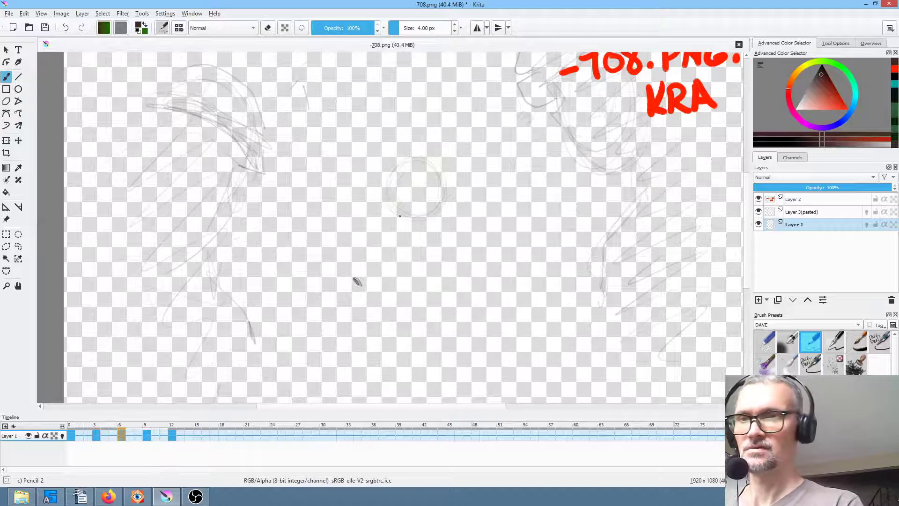
key(Left)
key(Left)
key(Left)
key(Right)
key(Right)
key(Right)
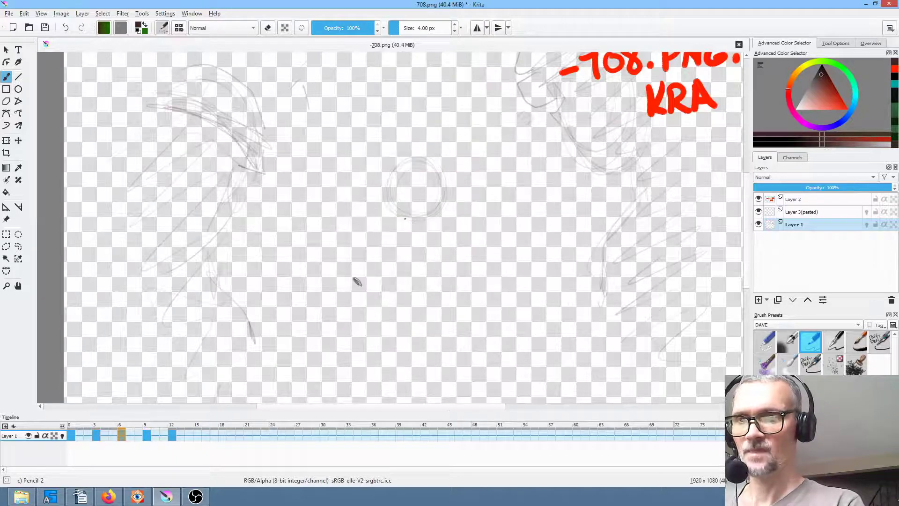
key(Left)
key(Left)
key(Left)
key(Left)
key(Left)
key(Left)
key(Right)
key(Right)
key(Right)
key(Right)
key(Right)
key(Right)
Step: Sketch the curved near shoulder below the head circle at frame 6, checking it against frame 3
drag(407, 219, 416, 232)
drag(379, 219, 395, 214)
key(Left)
key(Left)
key(Left)
key(Right)
key(Right)
key(Right)
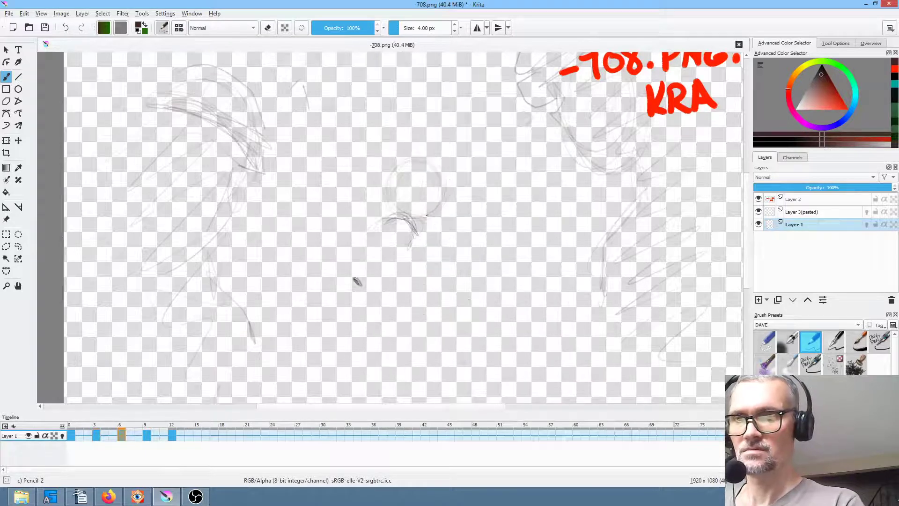
Step: Sketch the ear inside the head circle at frame 6, comparing its position with frame 3
key(Left)
key(Left)
key(Left)
key(Right)
key(Right)
key(Right)
key(Left)
key(Right)
mouse_move(397, 197)
mouse_down()
mouse_move(403, 185)
mouse_move(407, 201)
mouse_up()
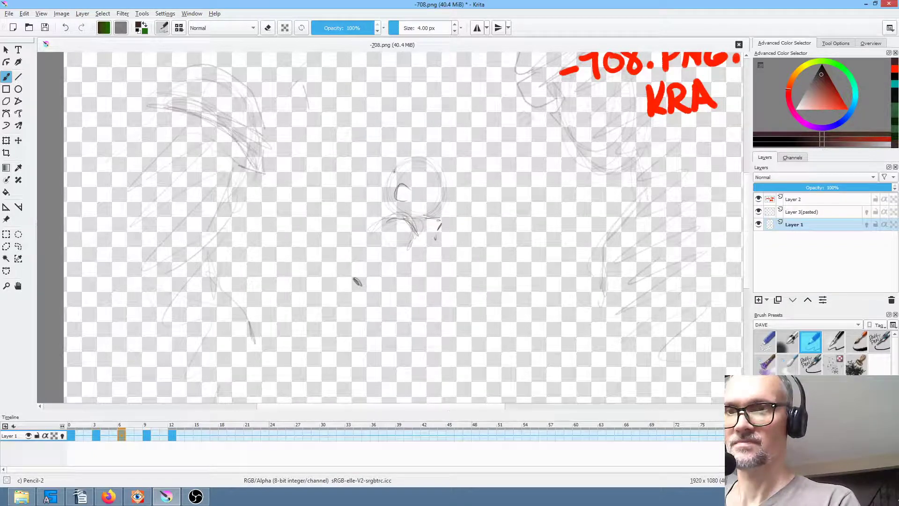
Step: Sketch the topknot on the head at frame 6 and compare it with frame 3
key(Left)
key(Right)
mouse_move(406, 145)
mouse_down()
mouse_move(423, 160)
mouse_move(412, 142)
mouse_move(399, 145)
mouse_move(413, 142)
mouse_move(393, 167)
mouse_up()
key(Left)
key(Left)
key(Left)
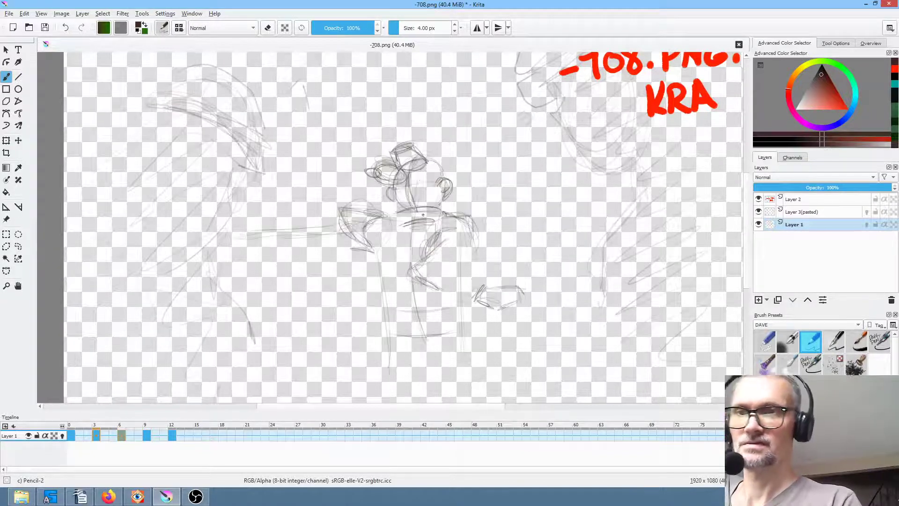
Step: Sketch a curved contour on the far side of the head at frame 6, comparing it with the neighbouring drawings
key(Left)
key(Right)
key(Right)
key(Right)
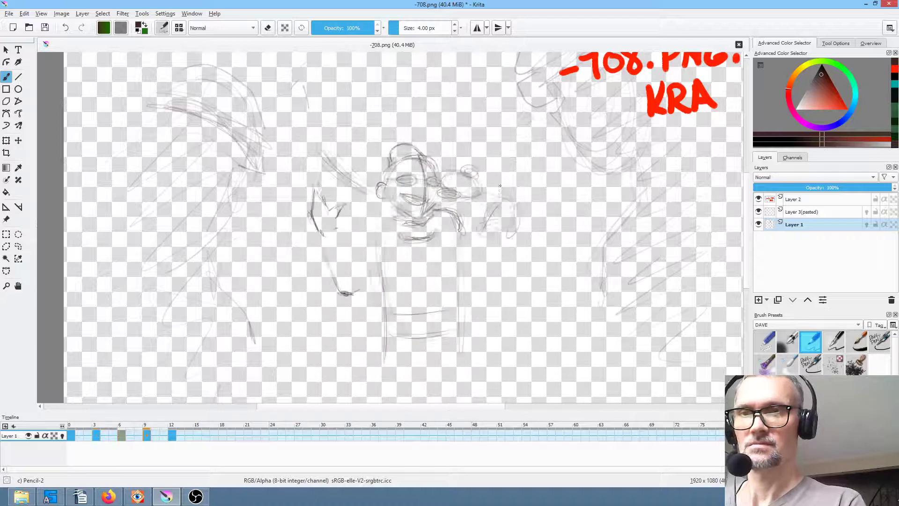
key(Left)
key(Left)
key(Left)
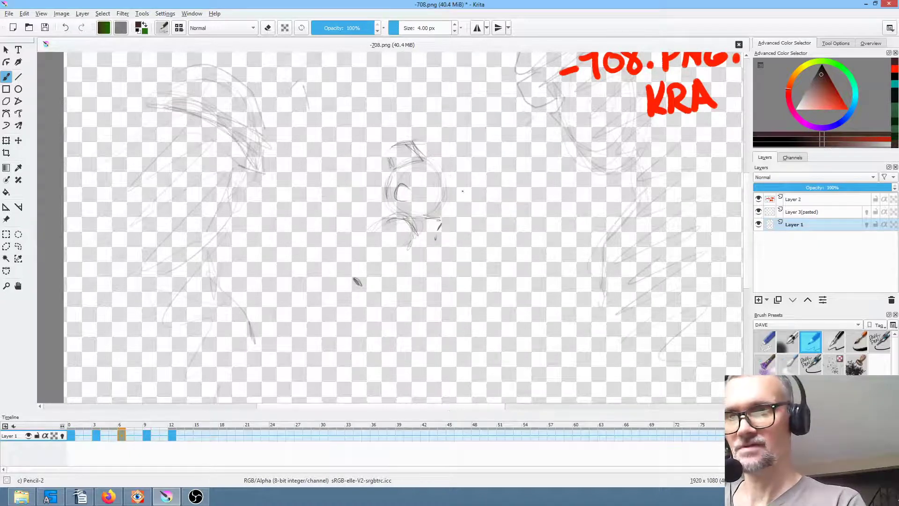
mouse_move(452, 191)
mouse_down()
mouse_move(470, 209)
mouse_move(470, 228)
mouse_up()
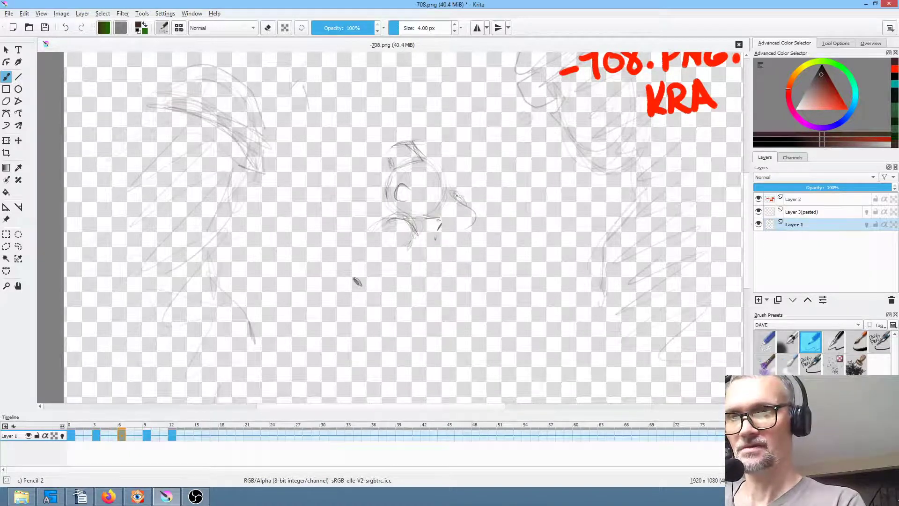
key(Left)
key(Left)
key(Right)
key(Right)
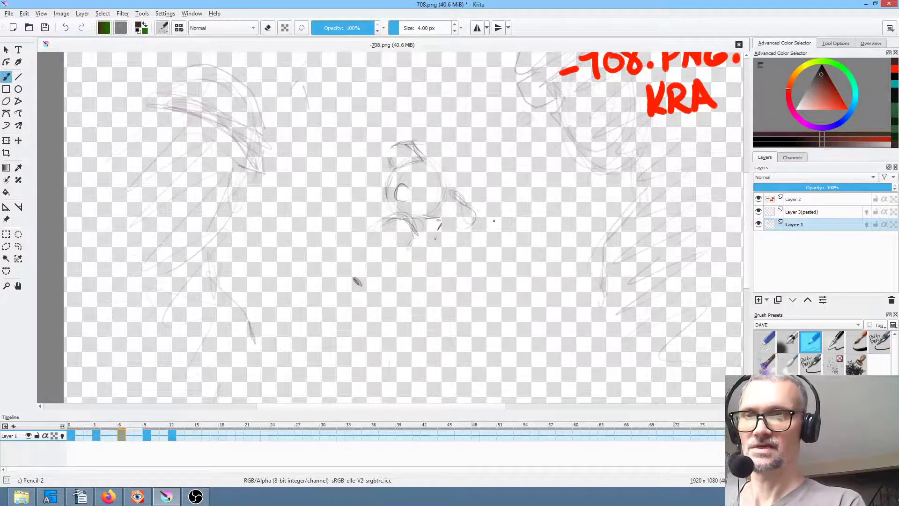
Step: Sketch the far hand beside the companion at frame 9, checking its position against the front pose at frame 12
key(Right)
key(Right)
key(Right)
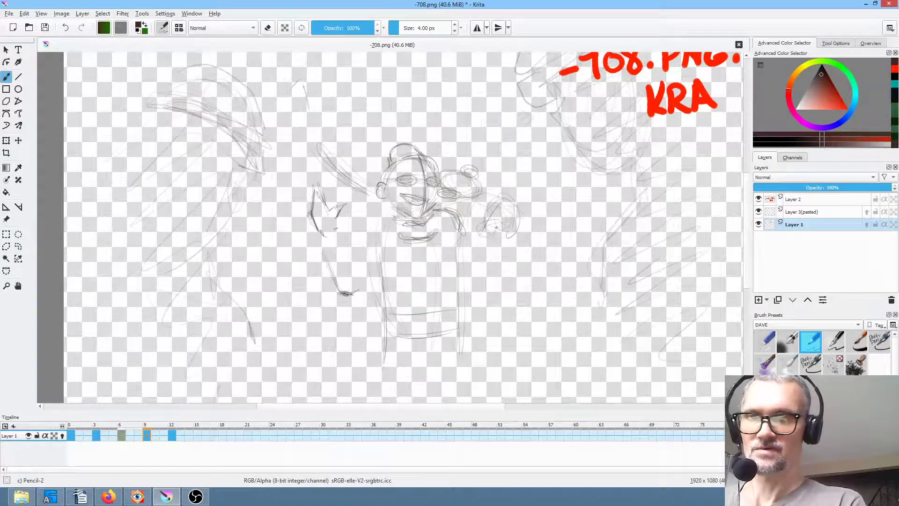
drag(496, 227, 480, 231)
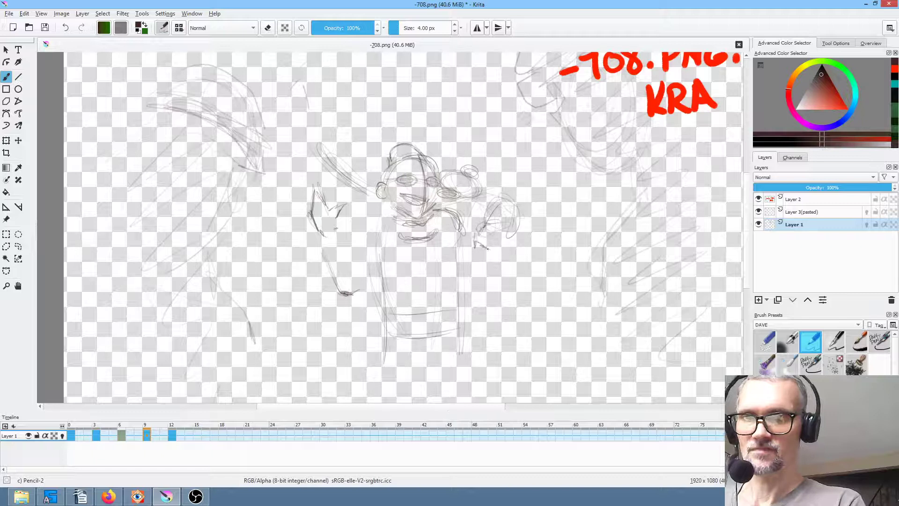
key(Right)
key(Right)
key(Right)
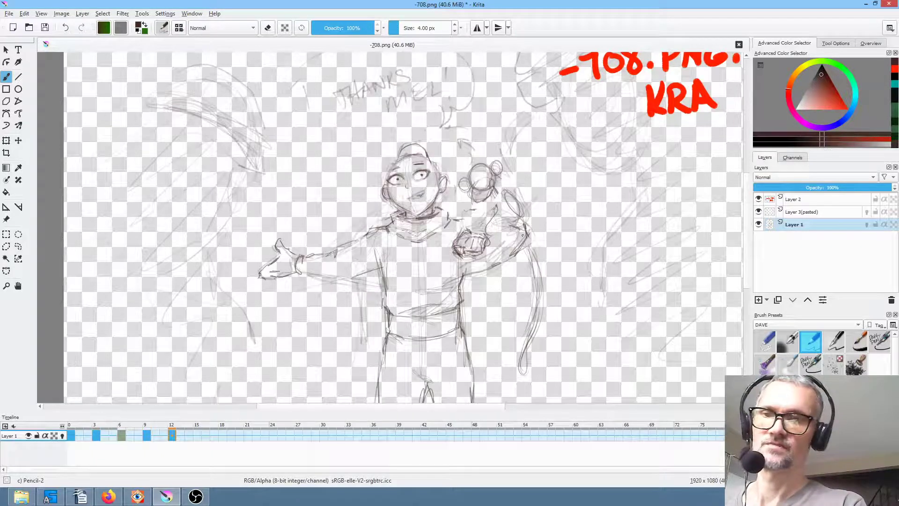
key(Left)
key(Left)
key(Left)
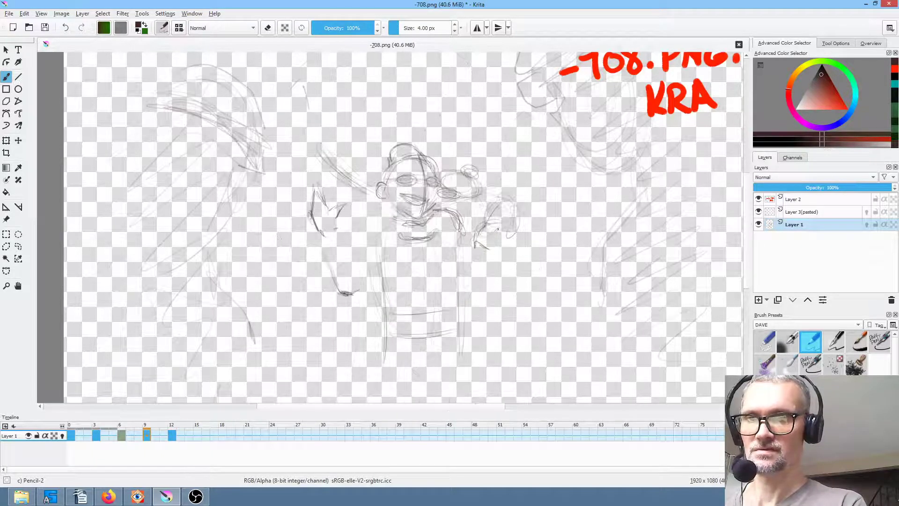
mouse_move(484, 248)
mouse_down()
mouse_move(508, 233)
mouse_move(504, 251)
mouse_up()
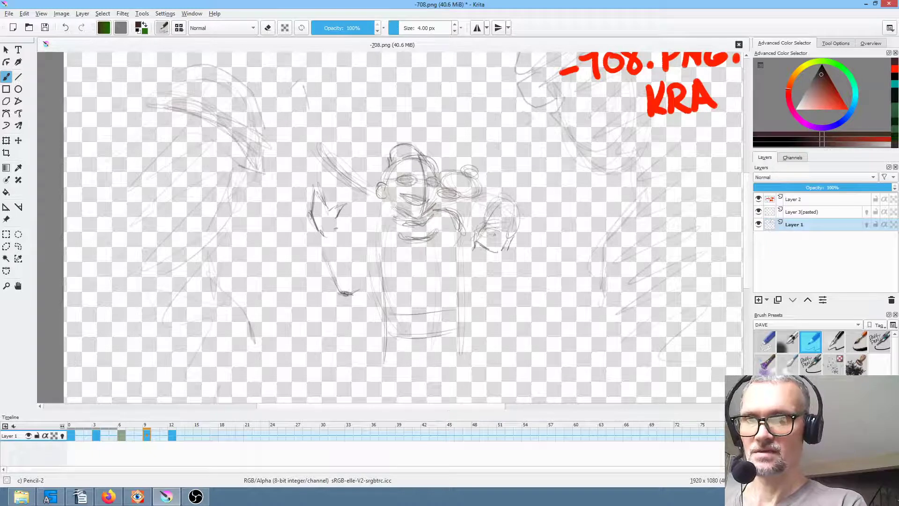
Step: Sketch the boxy far hand and the line joining it to the head-side contour at frame 6, based on frames 3 and 9
key(Left)
key(Left)
key(Left)
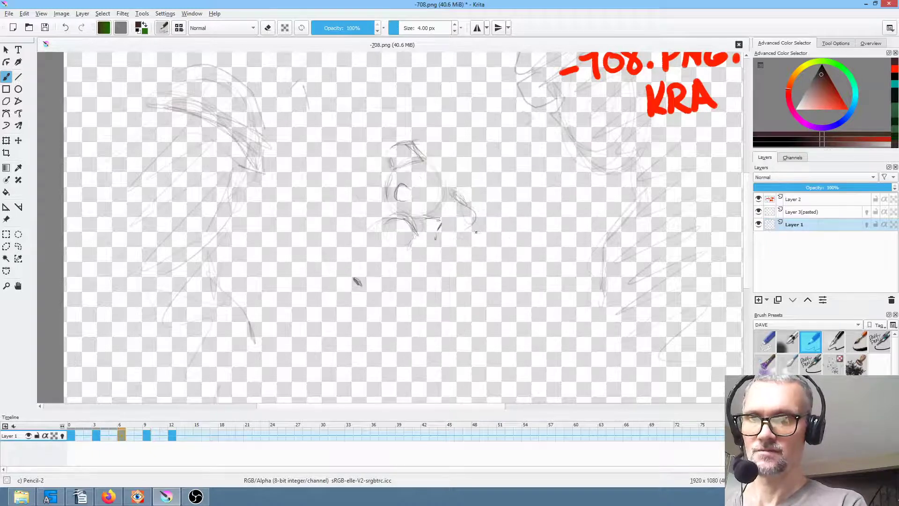
key(Left)
key(Left)
key(Left)
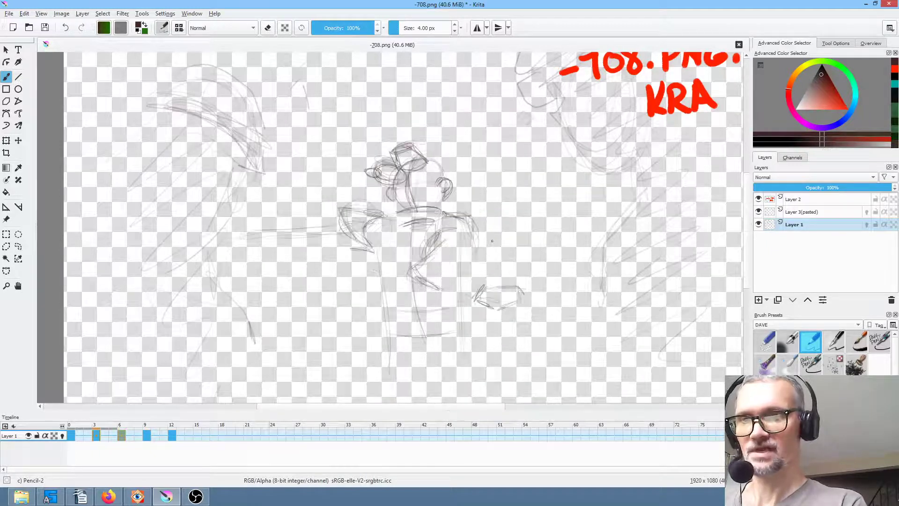
key(Right)
key(Right)
key(Right)
key(Right)
key(Right)
key(Right)
key(Left)
key(Left)
key(Left)
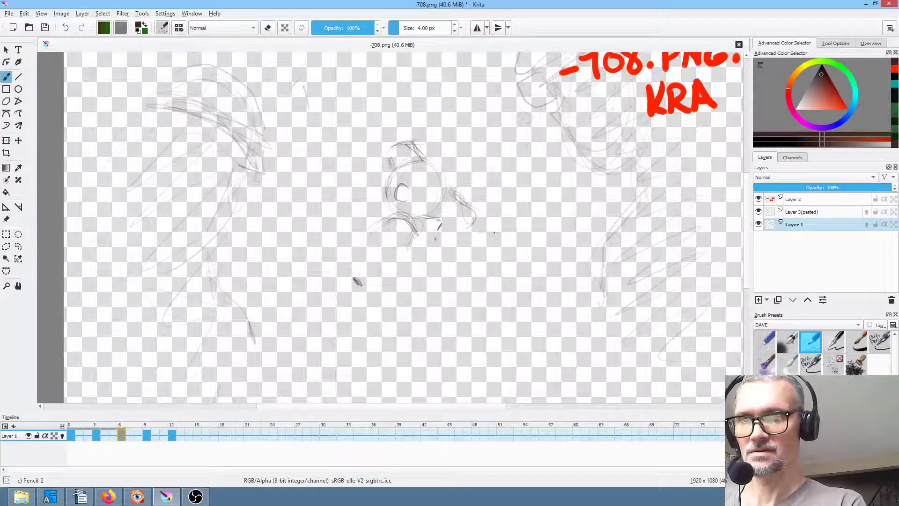
mouse_move(478, 249)
mouse_down()
mouse_move(496, 231)
mouse_move(506, 251)
mouse_move(487, 255)
mouse_up()
mouse_move(466, 199)
mouse_down()
mouse_move(493, 229)
mouse_move(489, 220)
mouse_move(470, 231)
mouse_up()
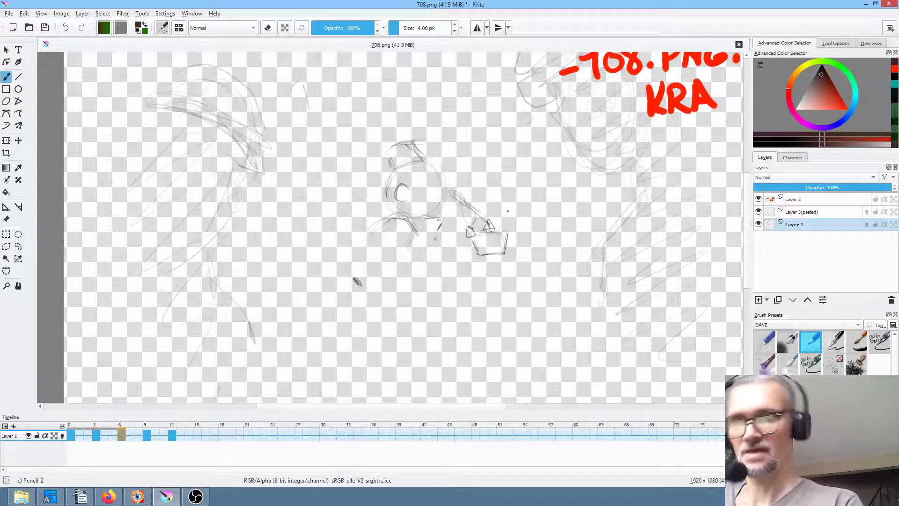
Step: Extend the contour upward along the far side of the head at frame 6 and compare it with frame 3
drag(457, 190, 437, 165)
mouse_move(450, 174)
mouse_down()
mouse_move(457, 191)
mouse_move(435, 163)
mouse_up()
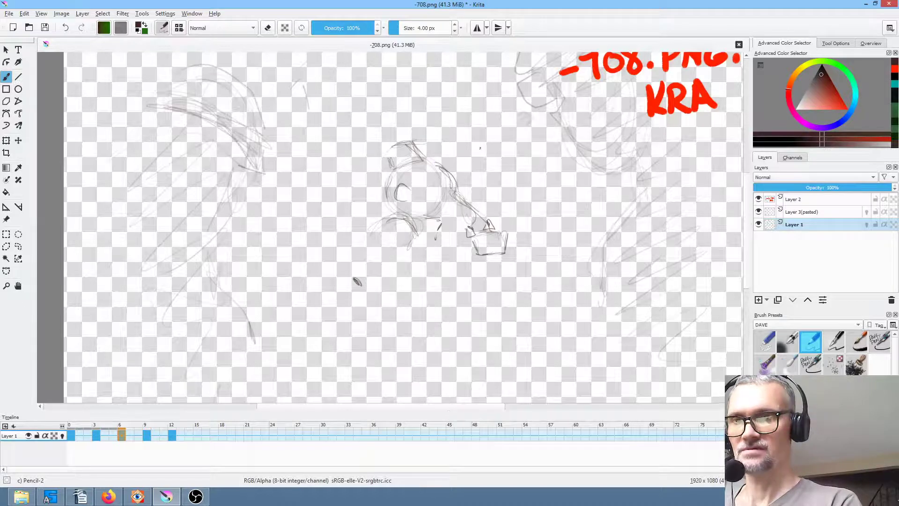
key(Left)
key(Right)
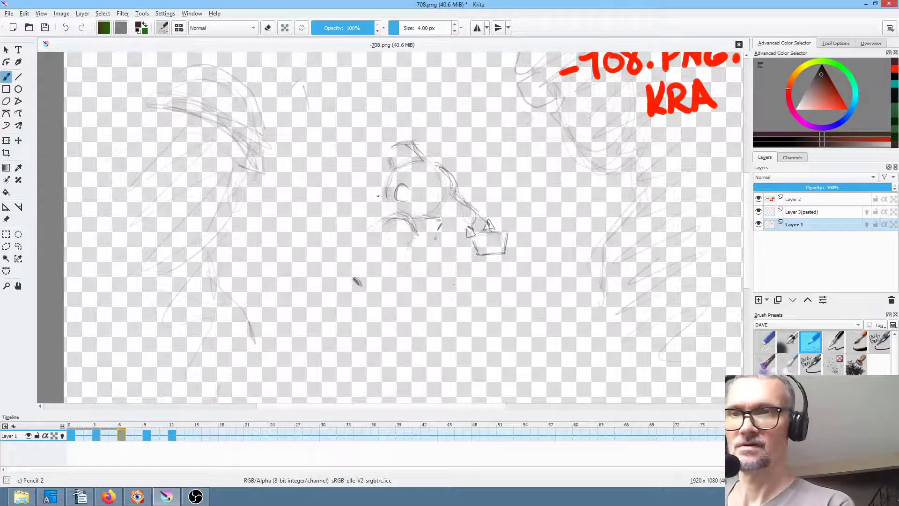
Step: Sketch the companion's tail extending outward from behind the head at frame 6 and check it against frame 3
drag(314, 180, 376, 200)
key(Left)
key(Right)
Step: Sketch the eye, mouth and far face contour inside the head at frame 6, flipping to the neighbouring drawings for placement
drag(423, 189, 438, 190)
key(Left)
key(Right)
key(Right)
key(Left)
key(Left)
key(Left)
drag(432, 192, 431, 212)
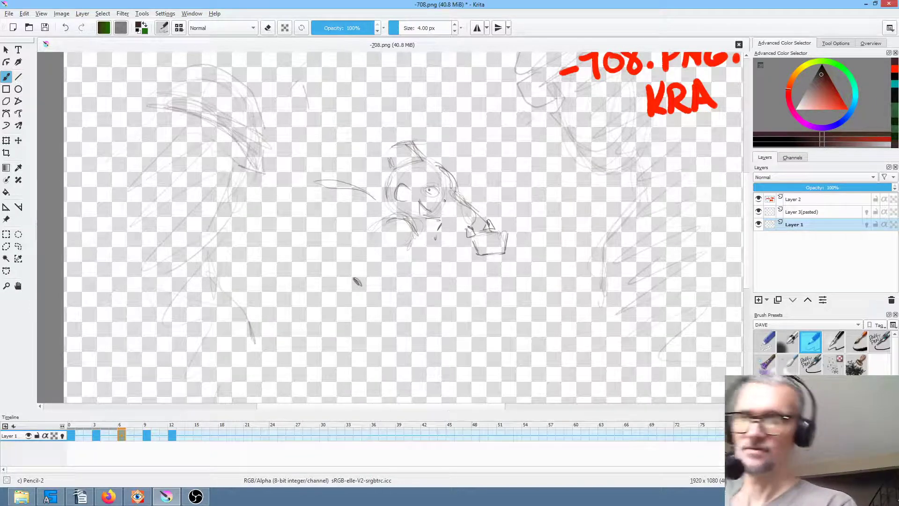
drag(442, 203, 444, 196)
Step: Sketch the near hand in front of the torso at frame 6, using the drawing at frame 3 as reference
key(Left)
key(Left)
key(Left)
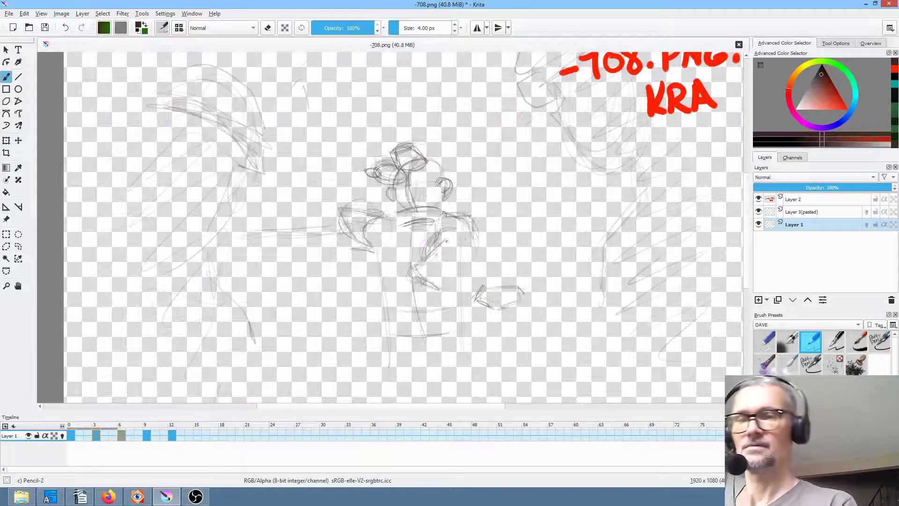
key(period)
key(period)
key(comma)
key(comma)
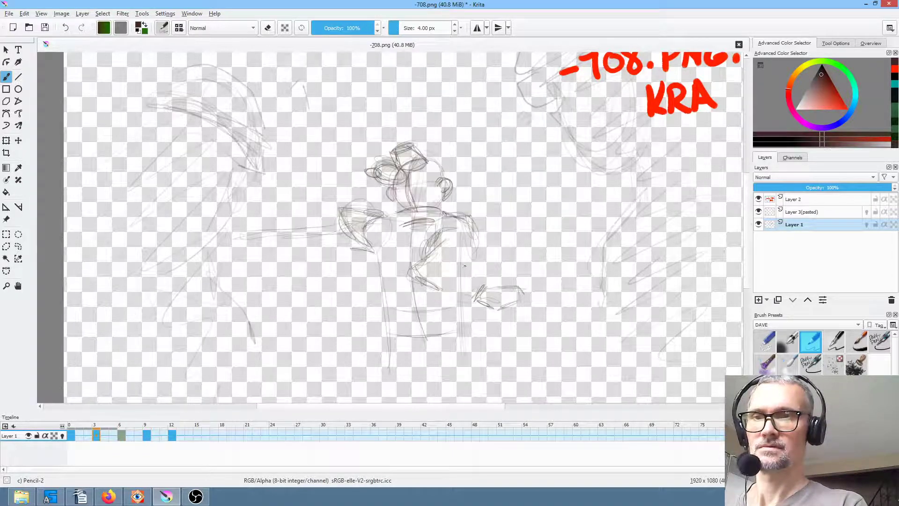
key(period)
mouse_move(410, 290)
mouse_down()
mouse_move(439, 271)
mouse_move(433, 290)
mouse_move(411, 295)
mouse_up()
drag(408, 294, 440, 285)
Step: Sketch the upper and lower edges of the belt at frame 6, aligning them with the neighbouring drawings
key(comma)
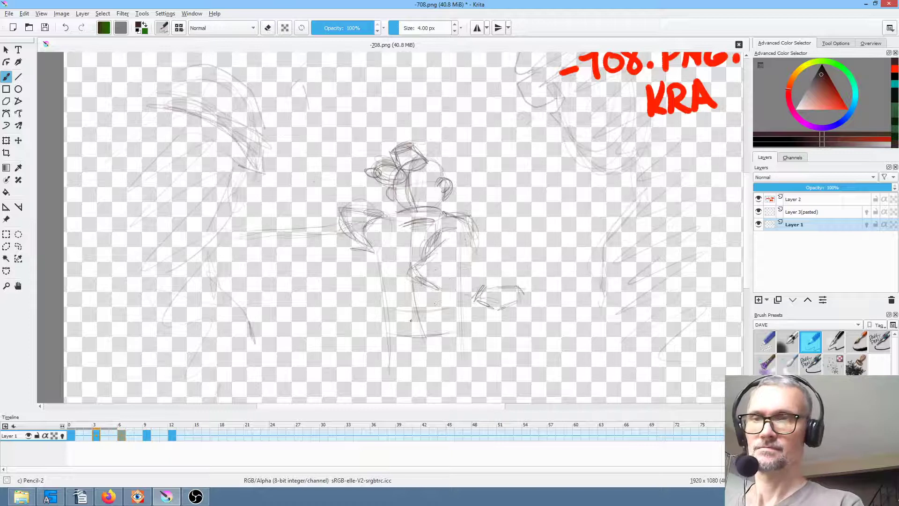
key(period)
key(comma)
key(period)
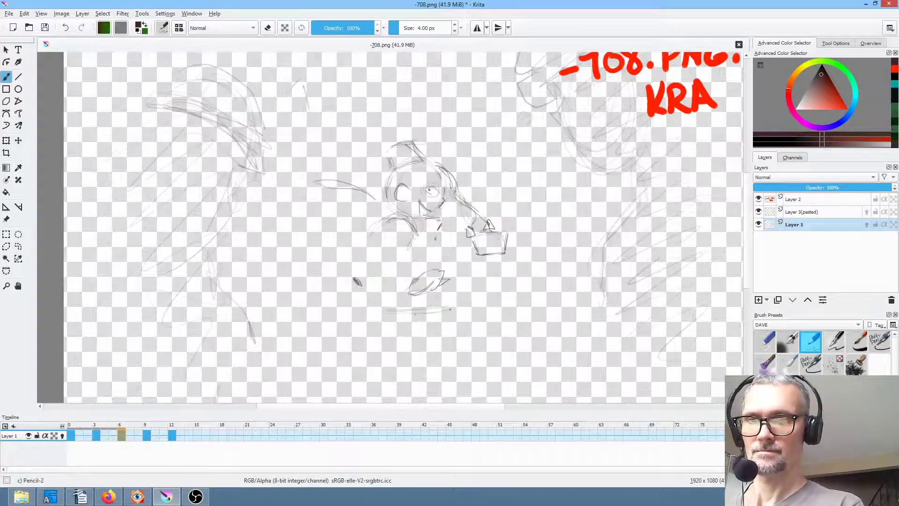
key(comma)
key(period)
key(period)
key(comma)
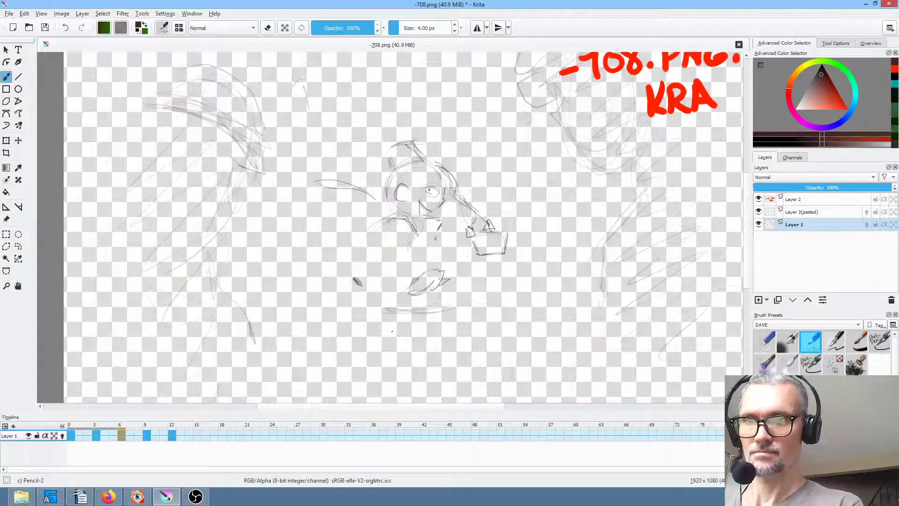
drag(419, 336, 447, 331)
drag(395, 333, 439, 329)
Step: Sketch both sides of the torso from the chest down to the belt at frame 6, checking against frame 3
key(comma)
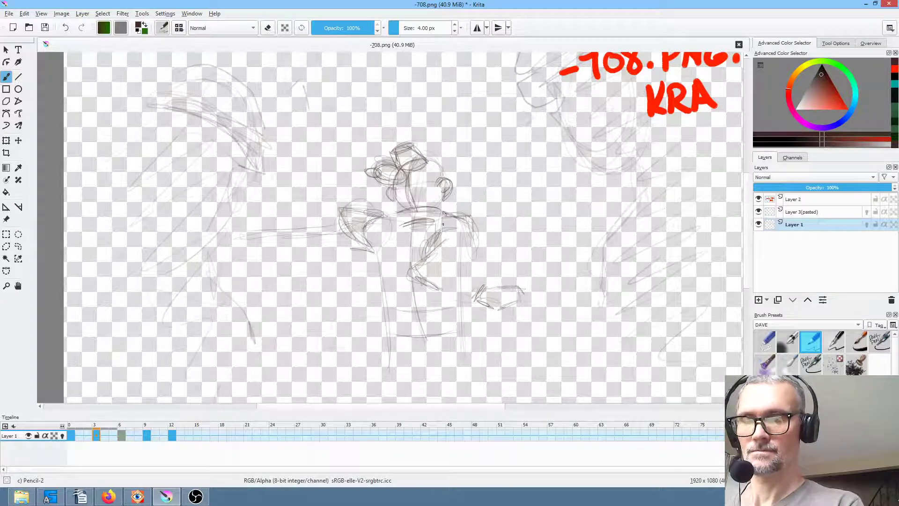
key(period)
mouse_move(441, 239)
mouse_down()
mouse_move(450, 296)
mouse_move(441, 351)
mouse_up()
mouse_move(382, 274)
mouse_down()
mouse_move(398, 315)
mouse_move(386, 329)
mouse_up()
drag(385, 330, 384, 308)
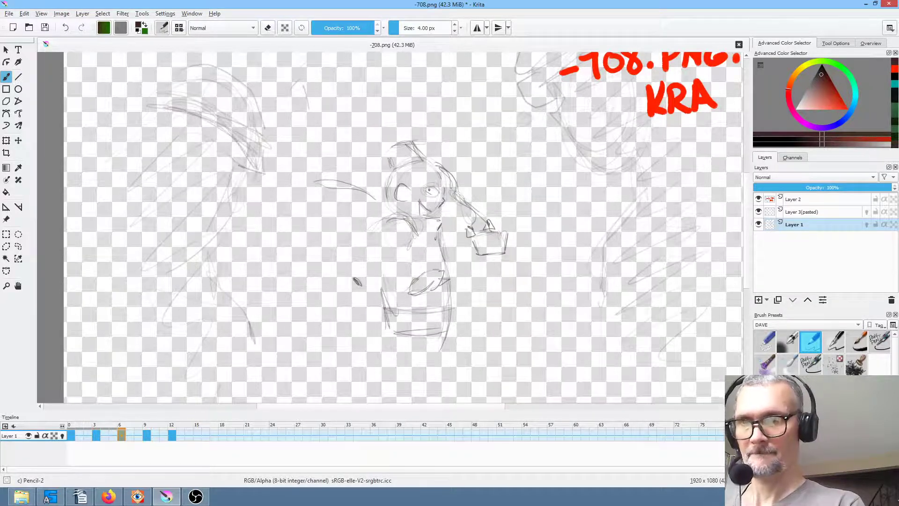
Step: Sketch the near upper arm down to the elbow mark at frame 6 and compare it with frames 3 and 9
key(period)
key(comma)
drag(351, 272, 362, 241)
key(comma)
key(period)
key(period)
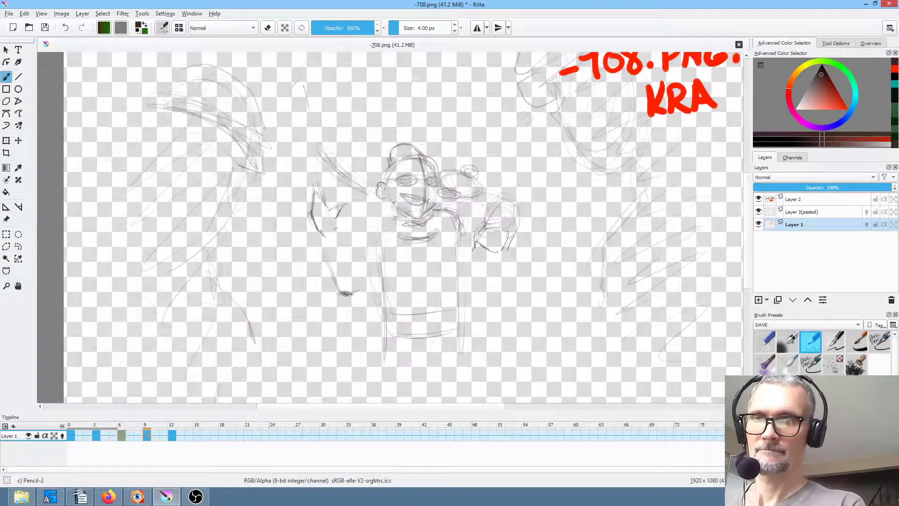
Step: Sketch the outer contours of both legs below the belt at frame 6 and compare them with the neighbouring frames
key(comma)
key(period)
key(comma)
drag(389, 333, 374, 400)
drag(390, 350, 378, 372)
drag(453, 320, 443, 382)
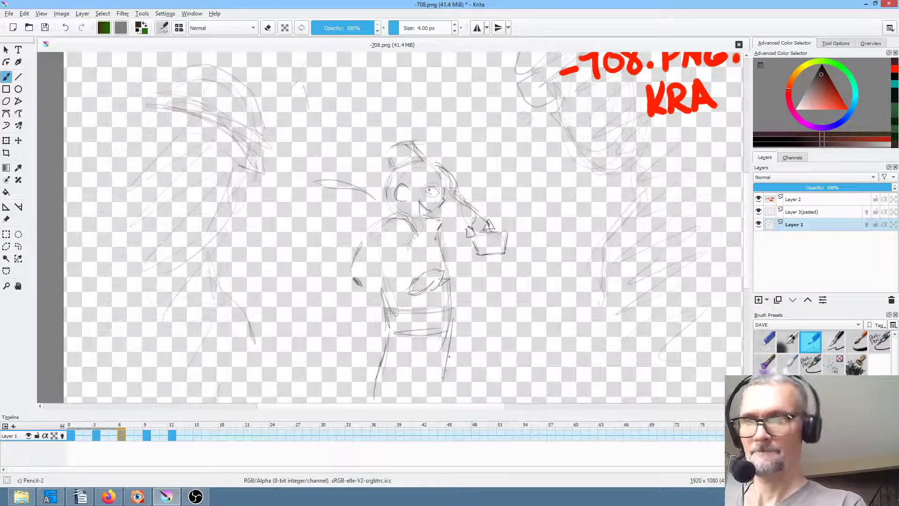
key(comma)
key(period)
key(period)
key(comma)
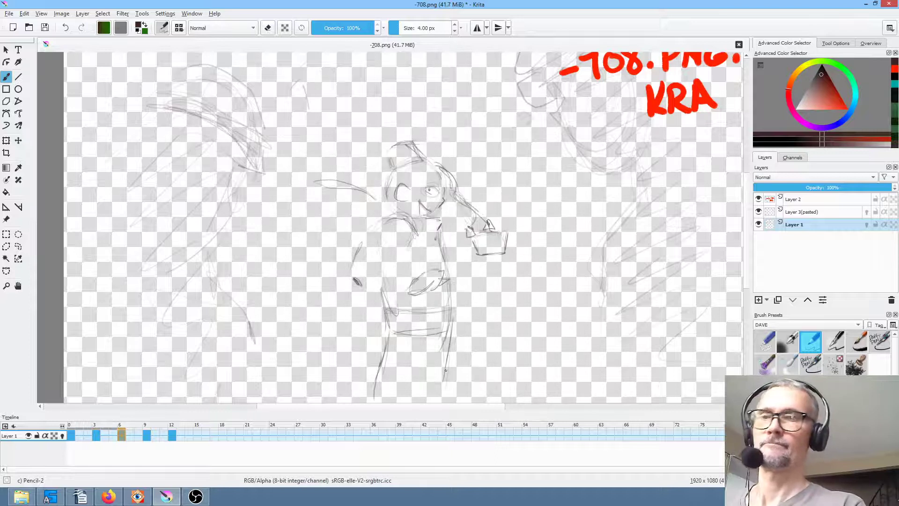
Step: Return to frame 0, save the drawing and play back the animation
key(comma)
key(comma)
key(ctrl+s)
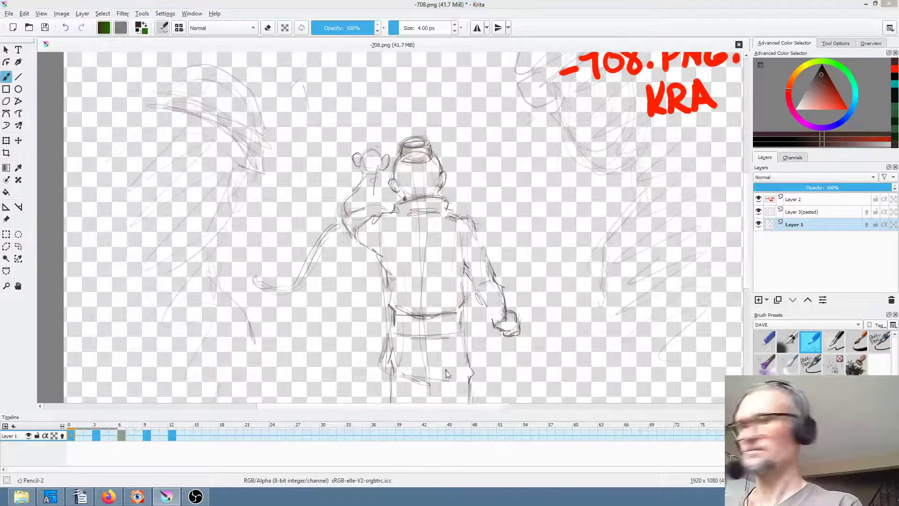
click(579, 377)
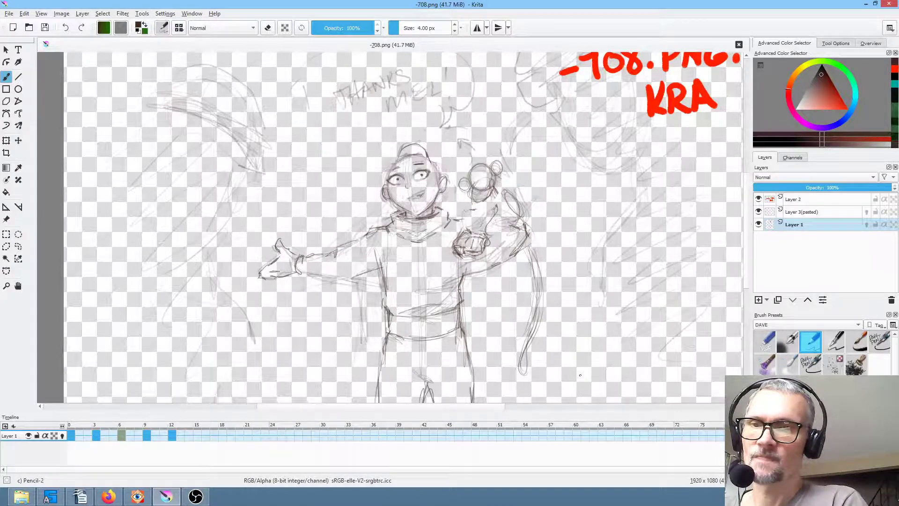
key(space)
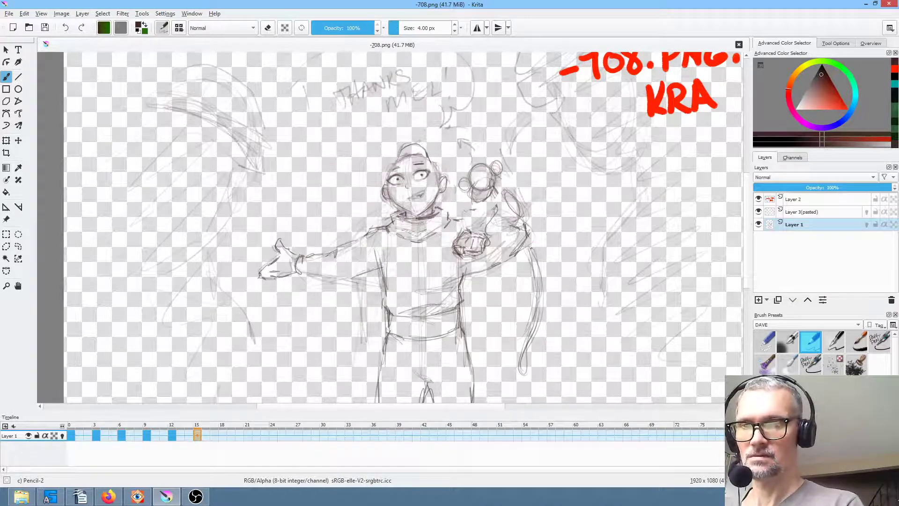
Step: Redraw the companion's tail swinging outward on the copied front pose at frame 15 and erase the old tail
drag(535, 262, 569, 330)
mouse_move(540, 292)
mouse_down()
mouse_move(580, 335)
mouse_move(573, 346)
mouse_move(591, 353)
mouse_up()
drag(559, 322, 592, 347)
key(e)
drag(536, 295, 519, 374)
Step: At frame 18, erase the remaining old tail and redraw the companion's tail hanging straight down
click(221, 436)
mouse_move(532, 252)
mouse_down()
mouse_move(566, 297)
mouse_move(585, 365)
mouse_move(559, 331)
mouse_move(531, 272)
mouse_up()
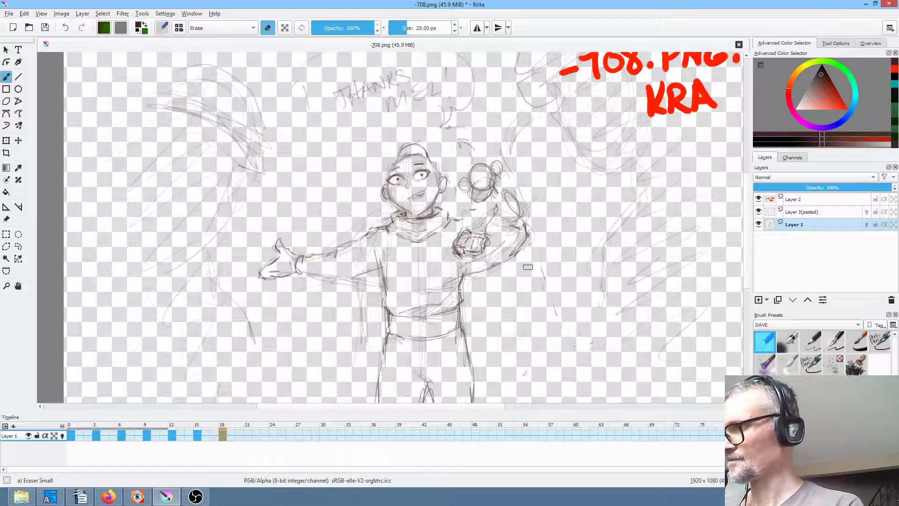
key(slash)
drag(527, 253, 529, 375)
drag(526, 300, 519, 388)
drag(522, 249, 520, 315)
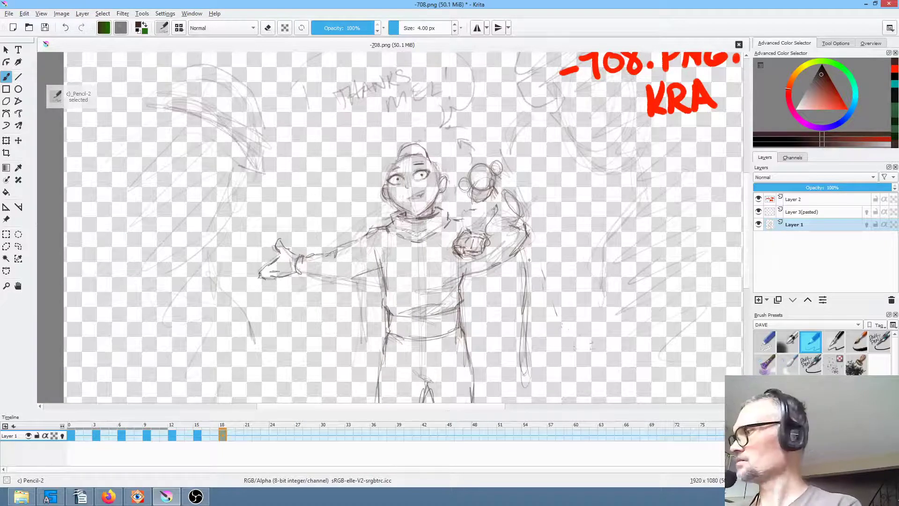
Step: Play back the turning animation to review the motion through frame 18
key(space)
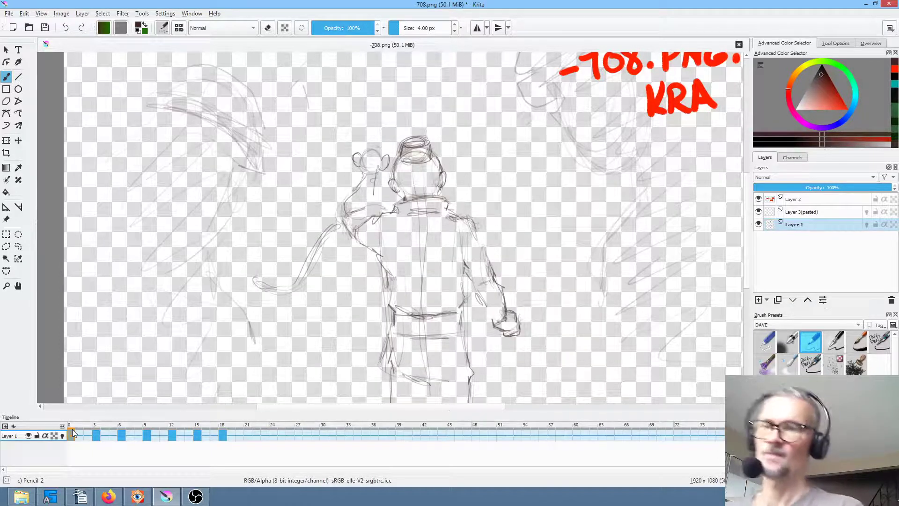
scroll(515, 251, down, 2)
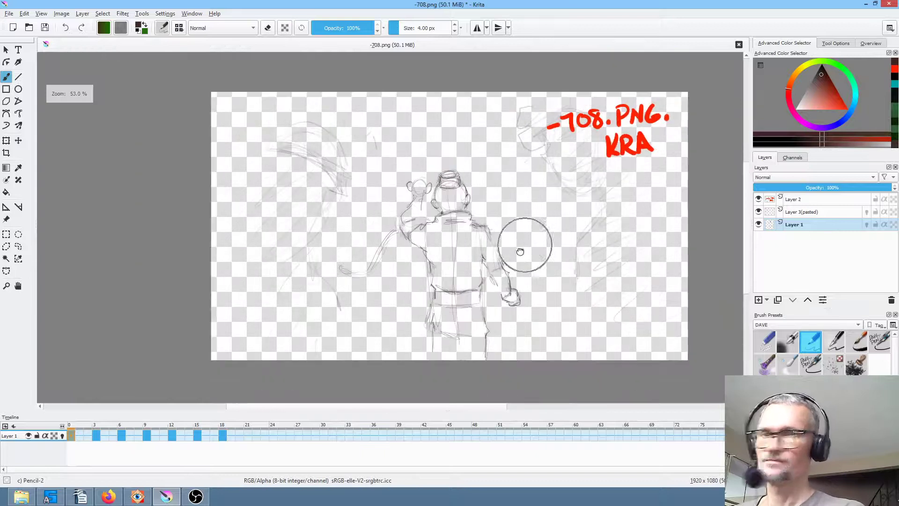
scroll(520, 252, up, 2)
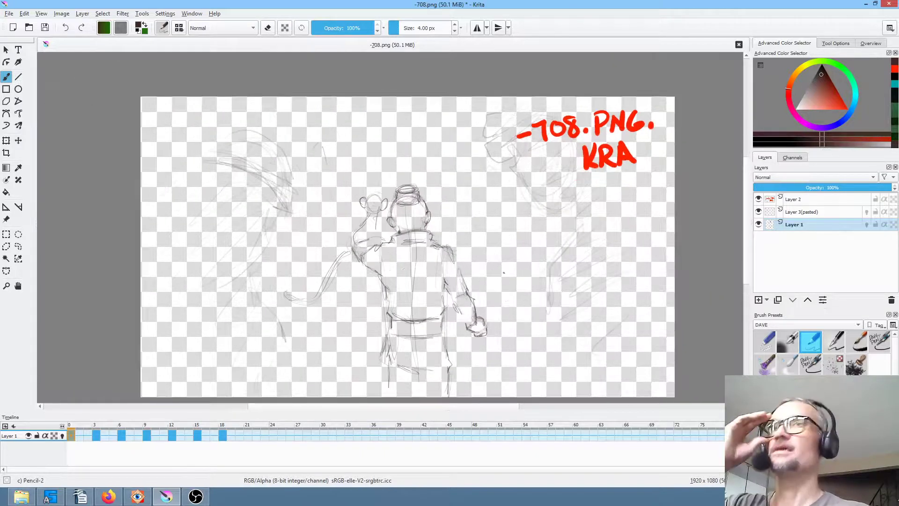
key(space)
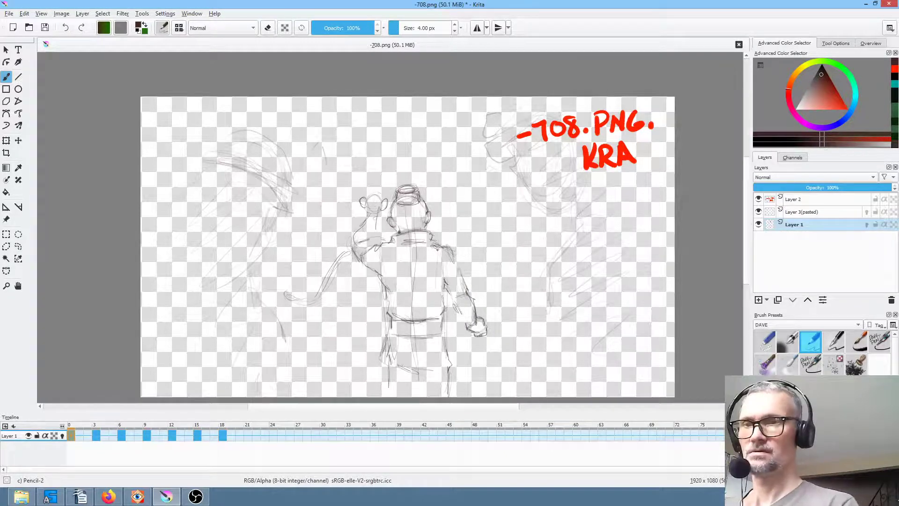
Step: Step through the turn to frame 9 and strengthen the character's raised forearm with pencil strokes
scroll(442, 243, up, 4)
scroll(477, 209, down, 2)
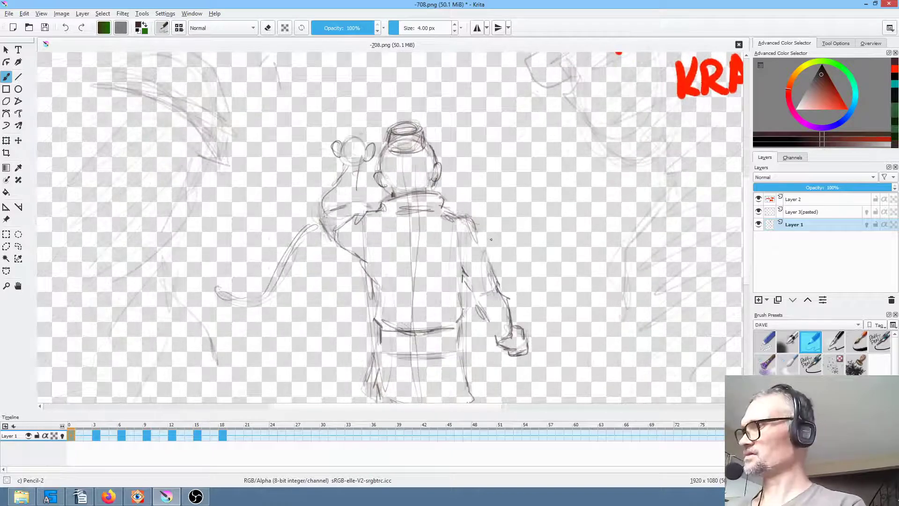
key(period)
key(comma)
key(period)
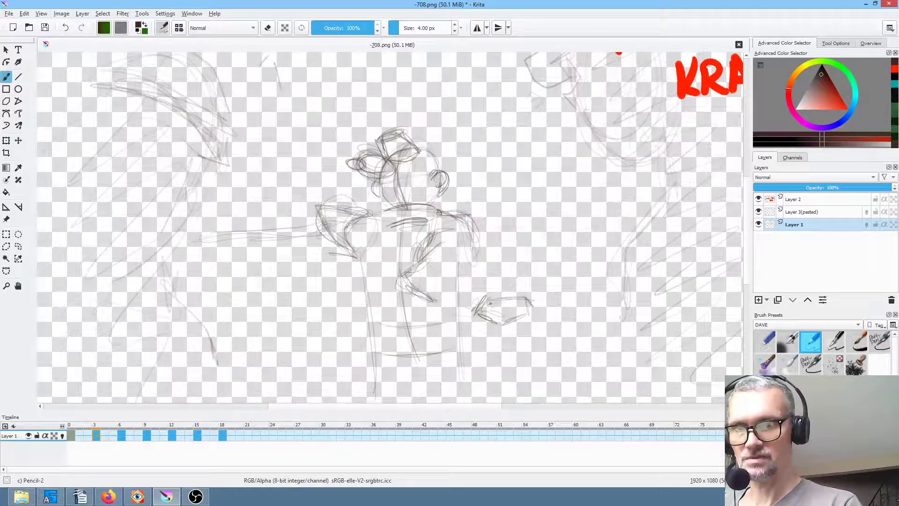
key(period)
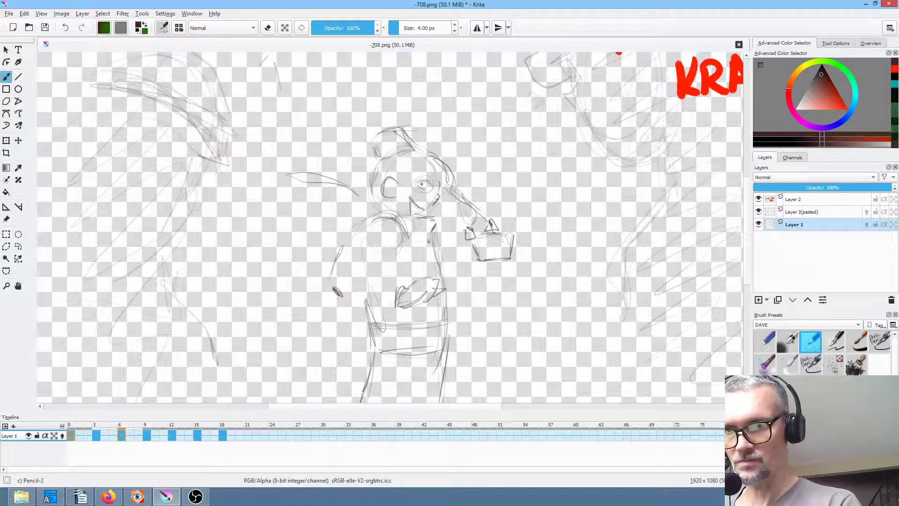
key(period)
mouse_move(312, 240)
mouse_down()
mouse_move(297, 238)
mouse_move(296, 246)
mouse_move(318, 300)
mouse_move(341, 316)
mouse_move(343, 305)
mouse_up()
drag(369, 271, 352, 296)
Step: At frame 3, define the character's shoulder and draw the forearm line connecting the elbow crease to the hand
key(comma)
key(comma)
mouse_move(457, 216)
mouse_down()
mouse_move(467, 221)
mouse_move(475, 252)
mouse_move(453, 274)
mouse_move(461, 259)
mouse_up()
key(comma)
key(period)
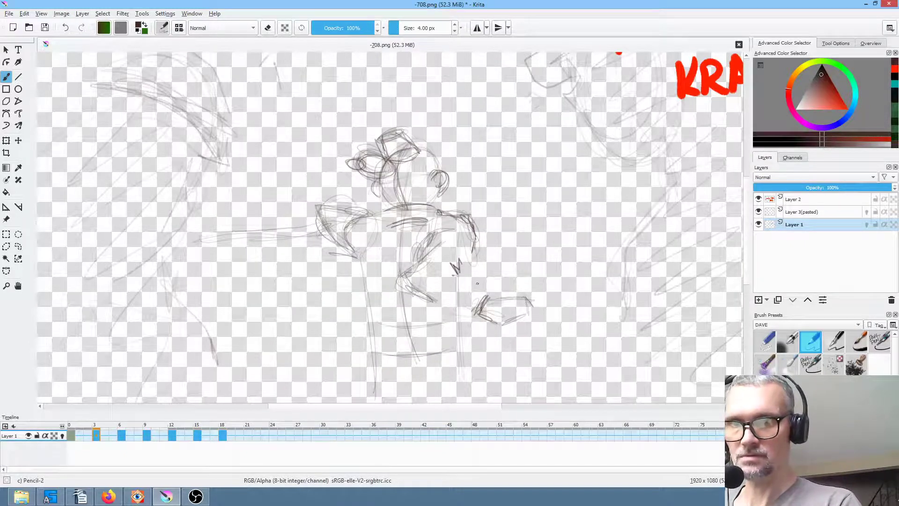
drag(483, 294, 465, 277)
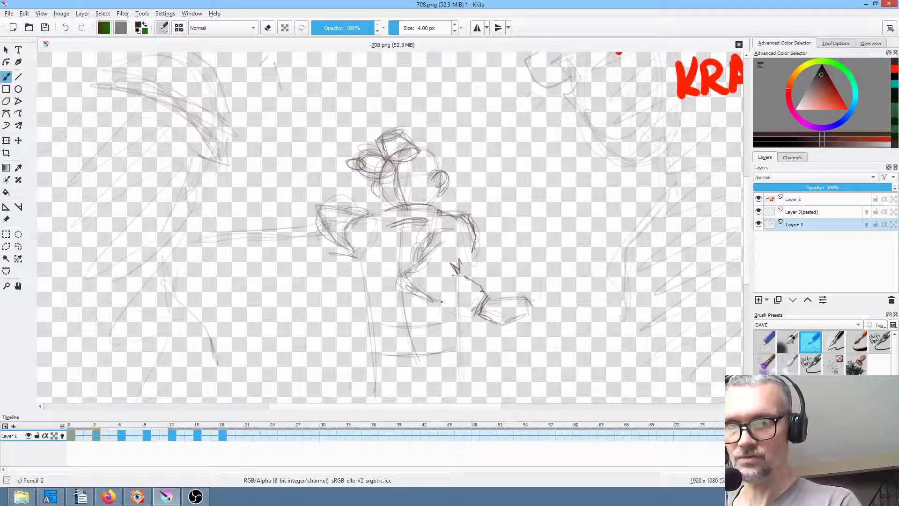
Step: At frame 6, draw the bent arm's sleeve outline and elbow creases between the shoulder and the hand
key(period)
mouse_move(360, 300)
mouse_down()
mouse_move(390, 305)
mouse_move(340, 298)
mouse_move(326, 281)
mouse_move(342, 247)
mouse_move(374, 221)
mouse_up()
mouse_move(372, 266)
mouse_down()
mouse_move(348, 262)
mouse_move(368, 267)
mouse_up()
mouse_move(373, 258)
mouse_down()
mouse_move(398, 283)
mouse_move(383, 273)
mouse_move(414, 255)
mouse_move(381, 267)
mouse_move(397, 245)
mouse_up()
Step: At frame 3, darken the bent elbow and complete the outer contour of the upper arm
key(.)
mouse_move(413, 259)
mouse_down()
mouse_move(432, 239)
mouse_move(403, 288)
mouse_move(430, 298)
mouse_up()
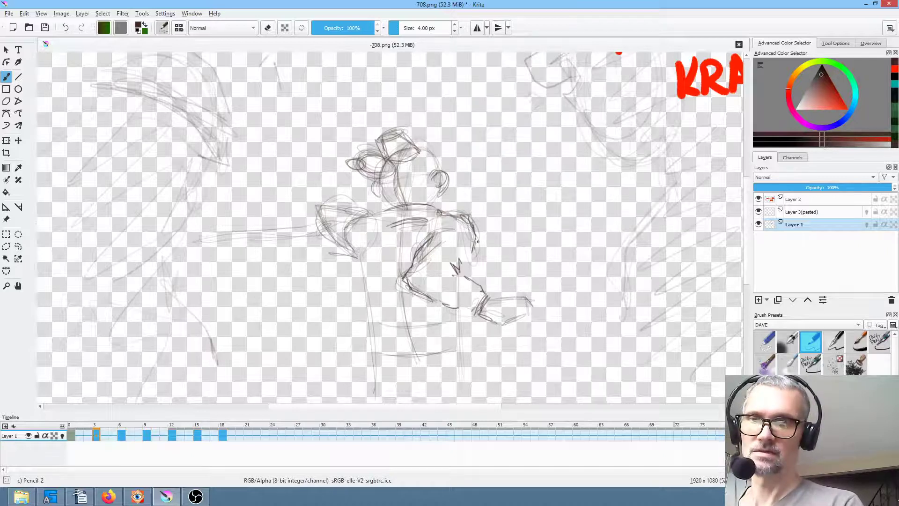
mouse_move(469, 217)
mouse_down()
mouse_move(477, 242)
mouse_move(467, 276)
mouse_up()
key(comma)
key(period)
Step: At frame 6, draw the front edge of the character's collar below the chin
key(period)
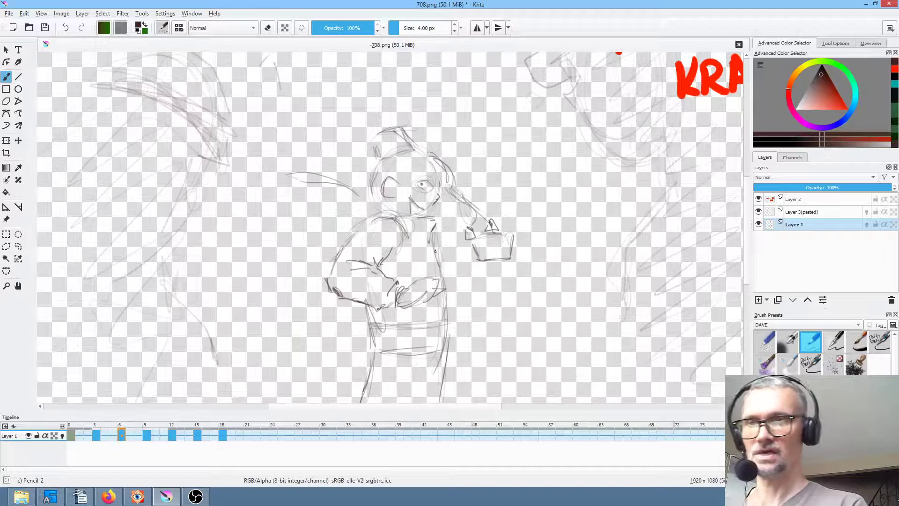
drag(435, 238, 439, 225)
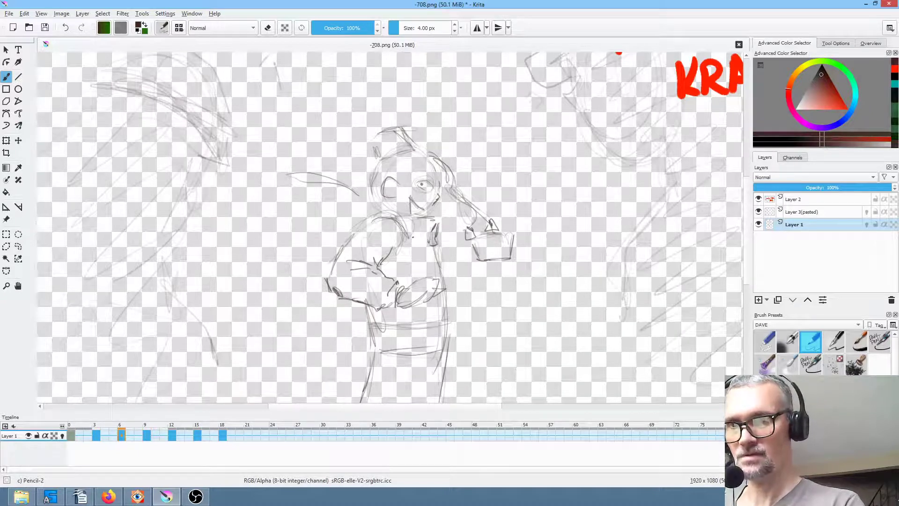
key(comma)
key(period)
Step: At frame 9, draw the raised arm's upper sleeve and elbow crease, comparing it with the front pose at frame 12
key(period)
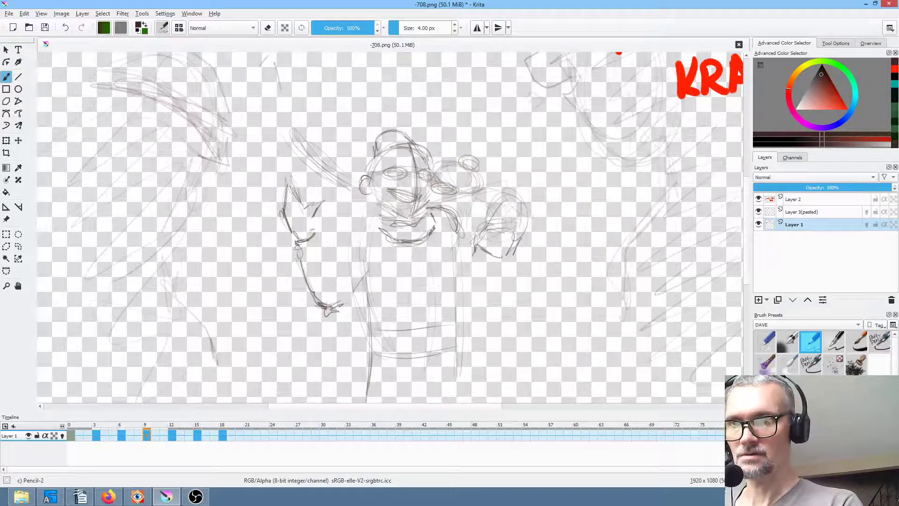
key(period)
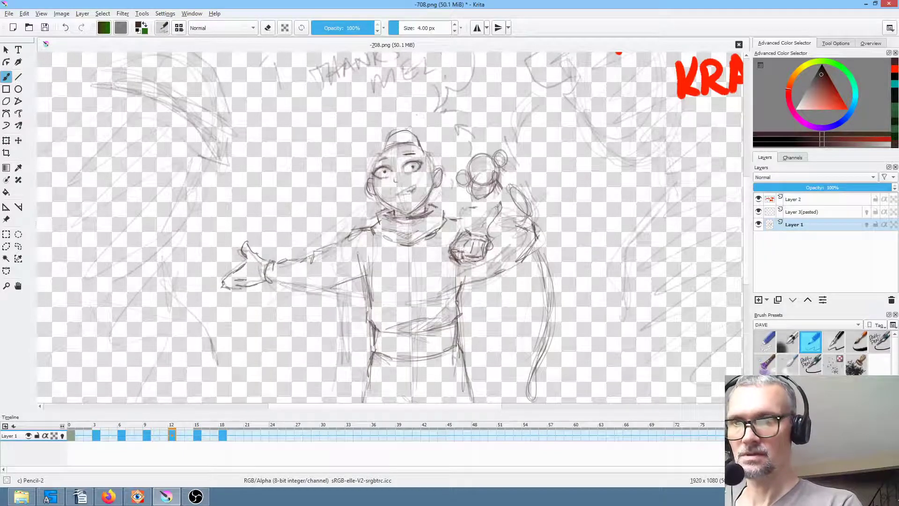
key(comma)
drag(330, 260, 340, 276)
drag(336, 260, 342, 269)
key(period)
key(comma)
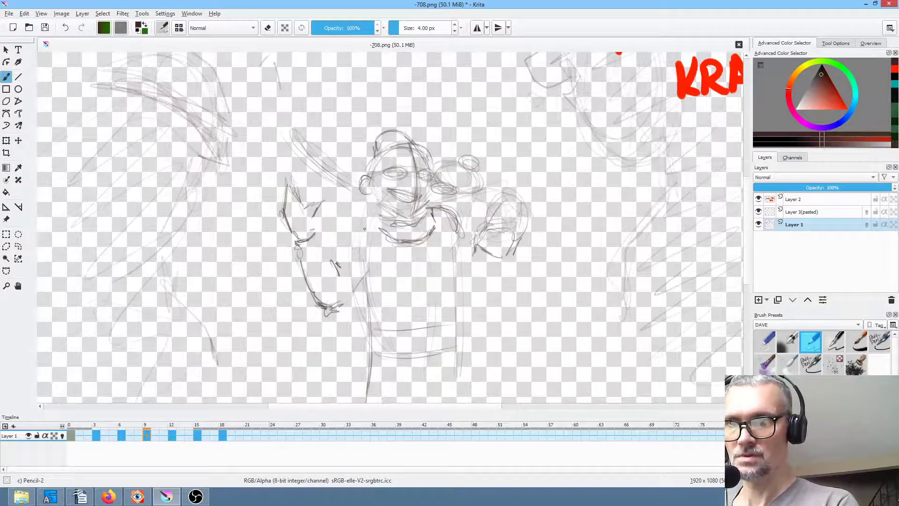
drag(352, 228, 338, 257)
drag(362, 223, 350, 230)
key(period)
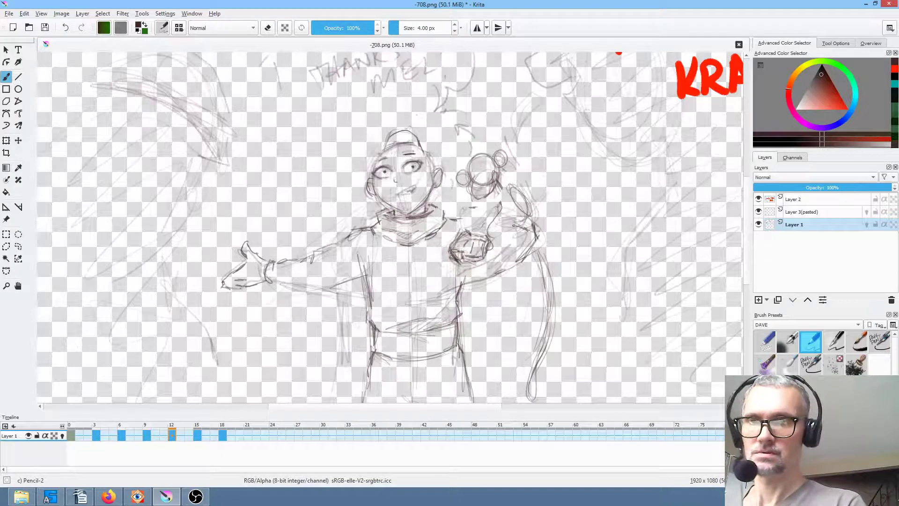
key(comma)
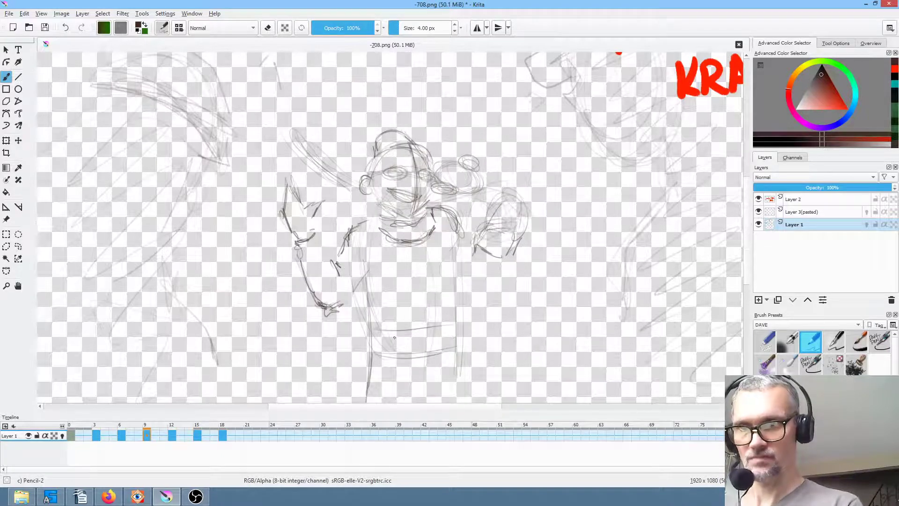
Step: At frame 9, outline both sides of the character's waist and hips
drag(374, 316, 368, 372)
drag(455, 329, 460, 306)
mouse_move(459, 352)
mouse_down()
mouse_move(462, 370)
mouse_move(442, 359)
mouse_move(440, 385)
mouse_up()
Step: At frame 6, outline the hips and the jacket's waistband, including its sides and upper edge
key(Left)
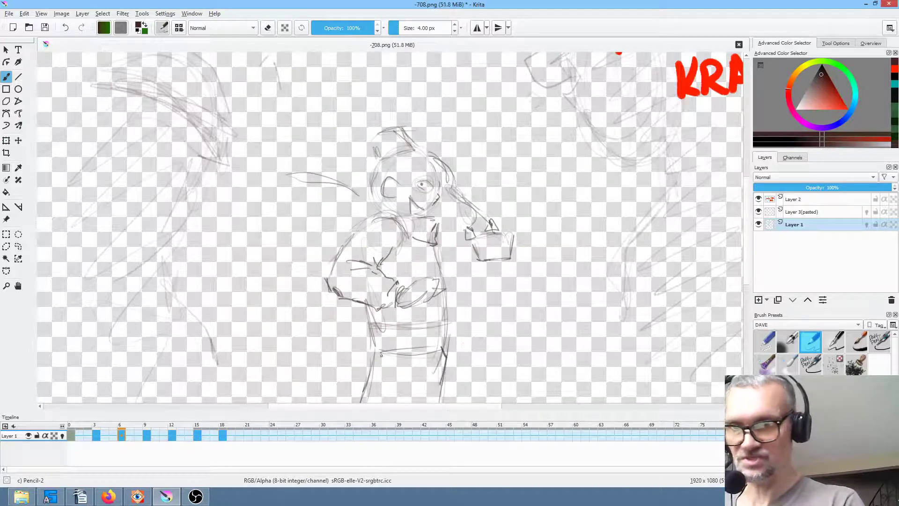
drag(369, 358, 368, 380)
drag(375, 326, 367, 324)
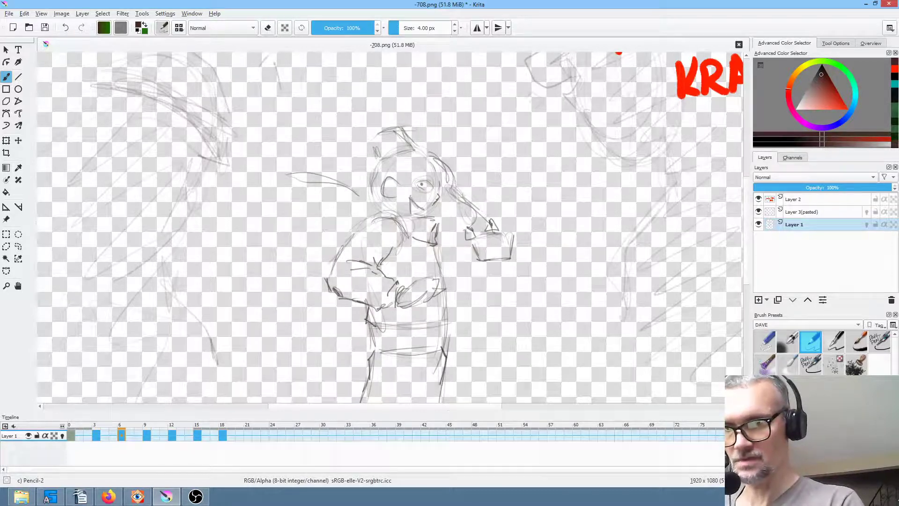
drag(441, 323, 445, 294)
drag(377, 332, 443, 324)
drag(375, 350, 374, 329)
Step: At frame 9, darken the waistband's side and its upper edge
key(alt+Right)
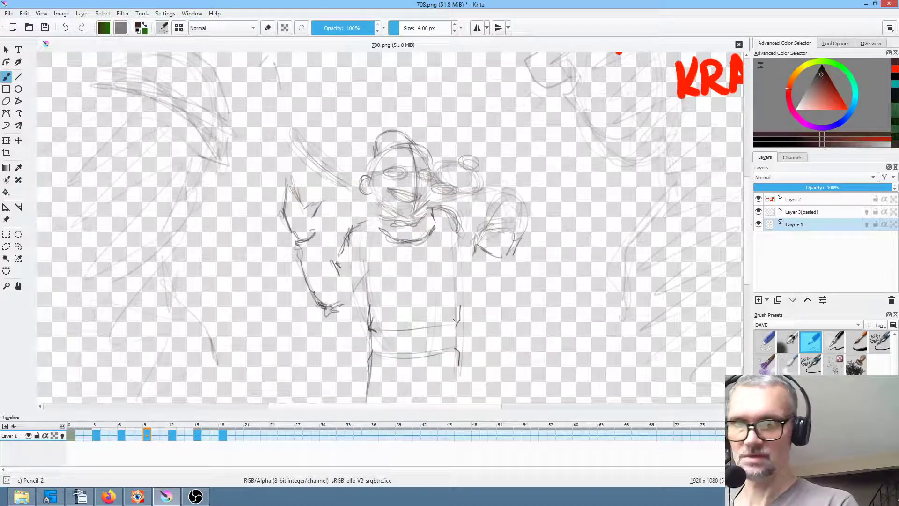
drag(457, 326, 456, 343)
mouse_move(376, 336)
mouse_down()
mouse_move(374, 348)
mouse_move(450, 327)
mouse_up()
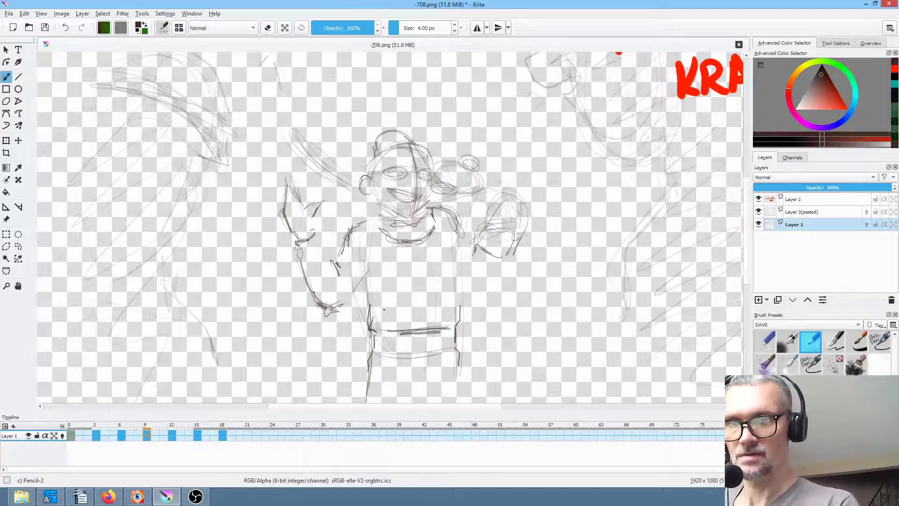
Step: At frame 3, draw the waist contour where the jacket meets the waistband, checking it against the neighbouring poses
key(alt+Right)
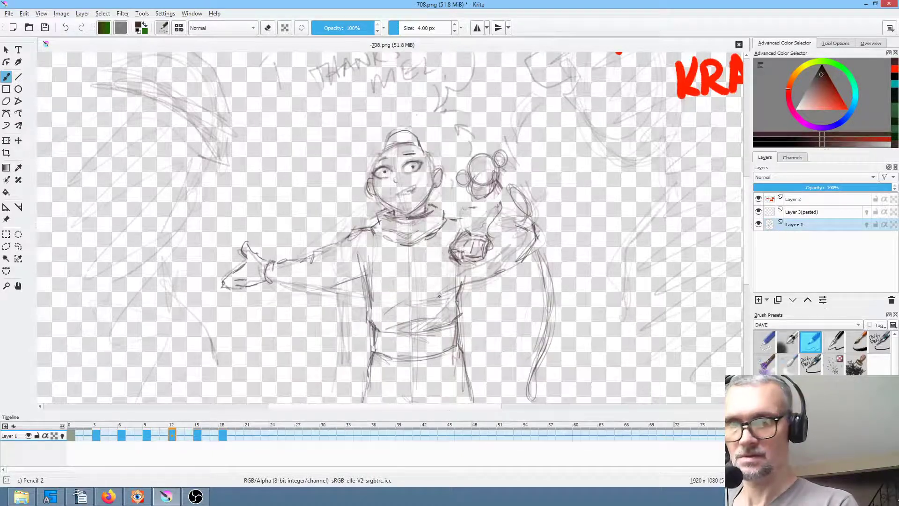
key(alt+Left)
key(alt+Left)
key(alt+Left)
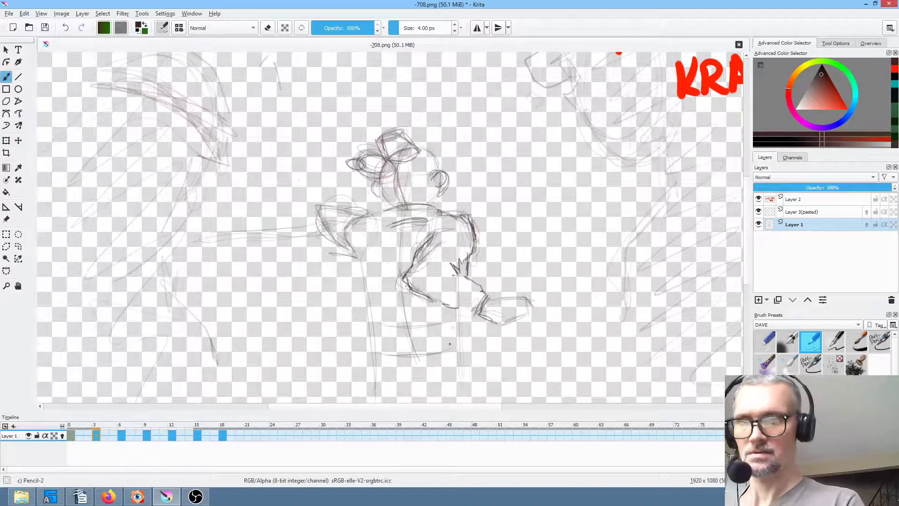
mouse_move(370, 303)
mouse_down()
mouse_move(369, 321)
mouse_move(381, 325)
mouse_move(371, 323)
mouse_up()
key(alt+Left)
key(alt+Right)
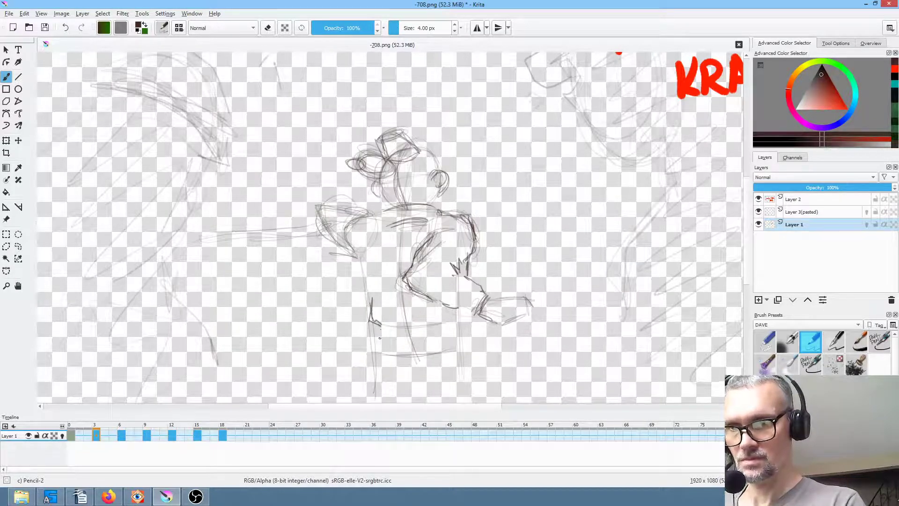
Step: Compare the key poses, then reinforce the waistband's lower edge on the back view at frame 0
key(alt+Right)
key(alt+Right)
key(alt+Left)
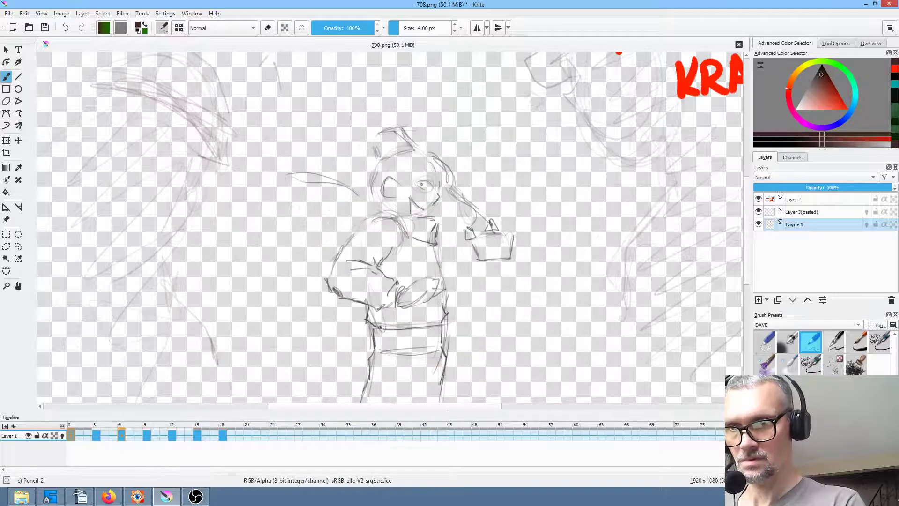
key(alt+Left)
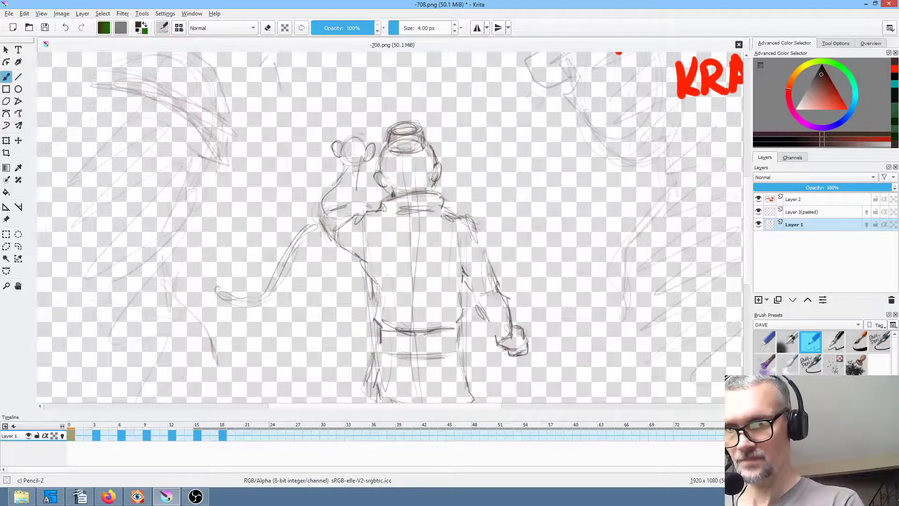
mouse_move(381, 348)
mouse_down()
mouse_move(368, 370)
mouse_move(370, 353)
mouse_move(365, 380)
mouse_move(398, 355)
mouse_move(443, 352)
mouse_up()
Step: At frame 12, reinforce the hip lines just below the waistband of the front pose
key(alt+Right)
key(alt+Right)
key(alt+Right)
key(alt+Right)
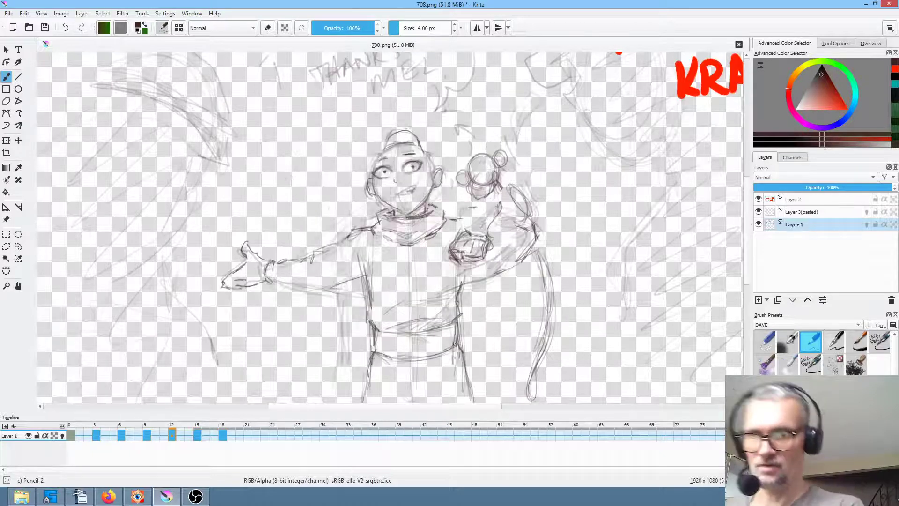
mouse_move(373, 354)
mouse_down()
mouse_move(363, 393)
mouse_move(387, 366)
mouse_up()
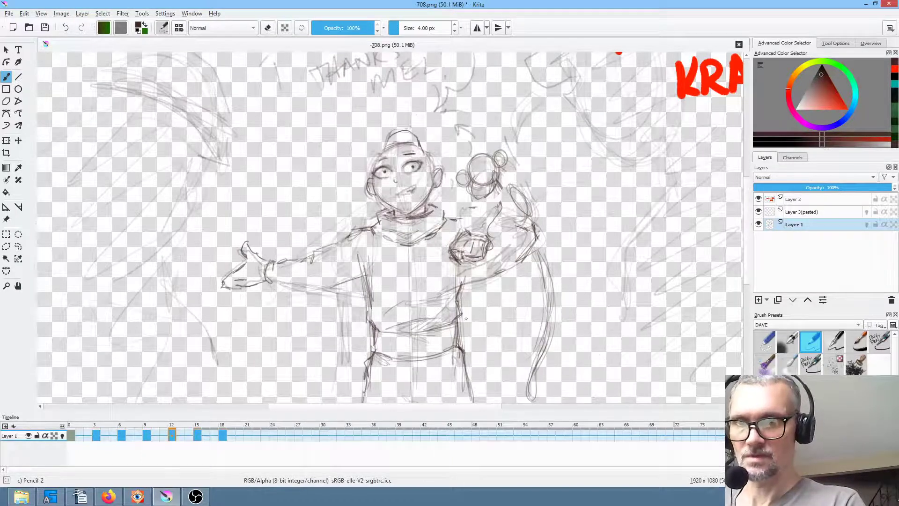
Step: At frame 6, strengthen the front contour of the character's torso after comparing it with frames 9 and 12
key(alt+Left)
key(alt+Right)
key(alt+Left)
key(alt+Left)
drag(440, 247, 442, 265)
Step: At frame 3, draw the jacket's corner at the waist beneath the bent arm
key(alt+Left)
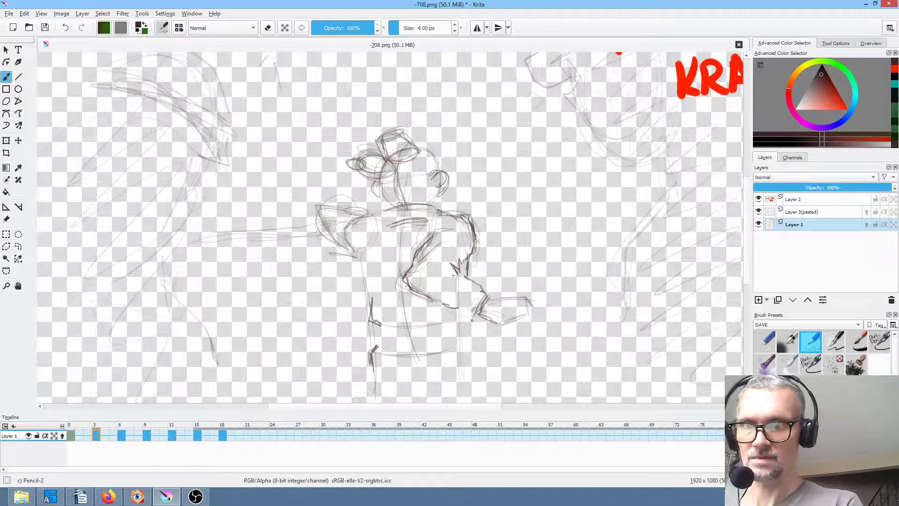
key(alt+Left)
key(alt+Right)
mouse_move(458, 326)
mouse_down()
mouse_move(453, 317)
mouse_move(459, 323)
mouse_up()
key(alt+Right)
key(alt+Left)
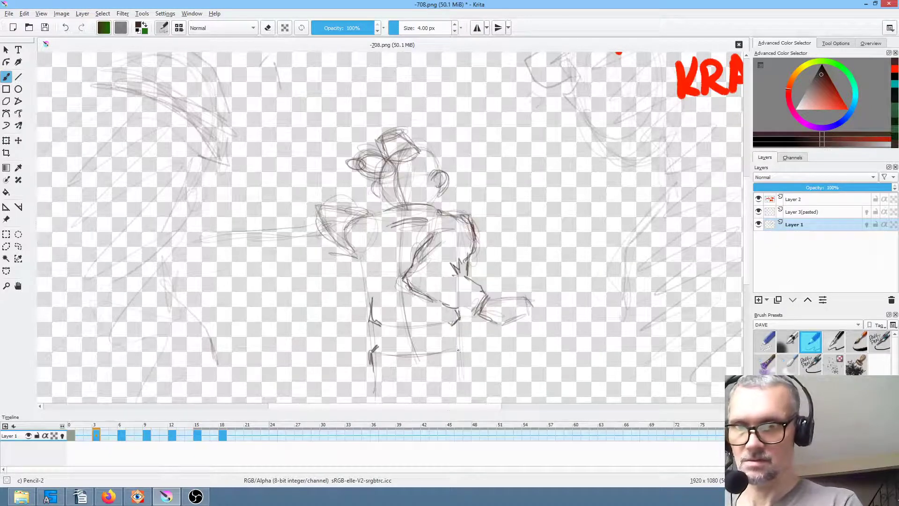
Step: At frame 3, complete the waistband's side, upper edge and lower edge, matching the back view at frame 0
key(alt+Left)
key(alt+Right)
key(alt+Left)
key(alt+Right)
key(alt+Left)
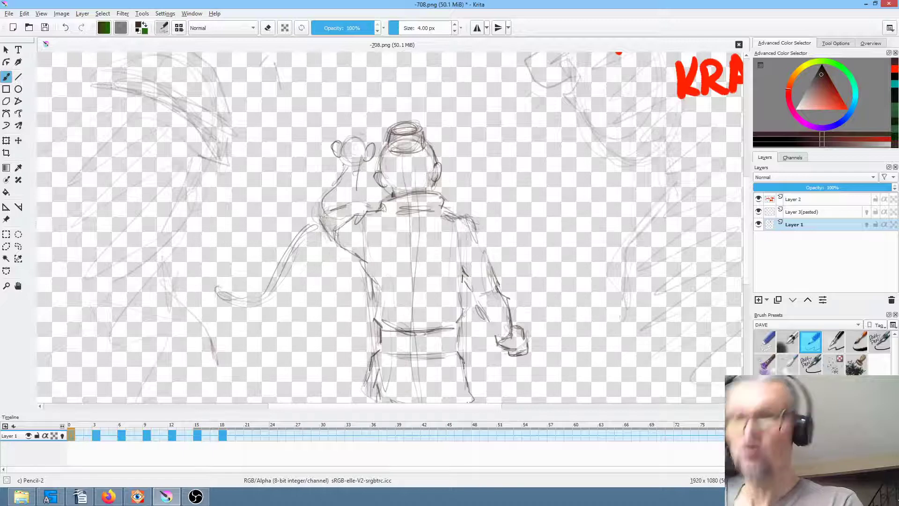
key(alt+Right)
drag(456, 327, 453, 342)
mouse_move(375, 323)
mouse_down()
mouse_move(377, 344)
mouse_move(435, 326)
mouse_up()
drag(388, 352, 441, 352)
Step: At frame 9, strengthen the waistband's lower edge and draw the torso's side contour and shirt creases
key(Left)
key(Right)
key(Right)
drag(383, 332, 435, 326)
mouse_move(387, 356)
mouse_down()
mouse_move(425, 356)
mouse_move(464, 317)
mouse_move(460, 268)
mouse_up()
key(Right)
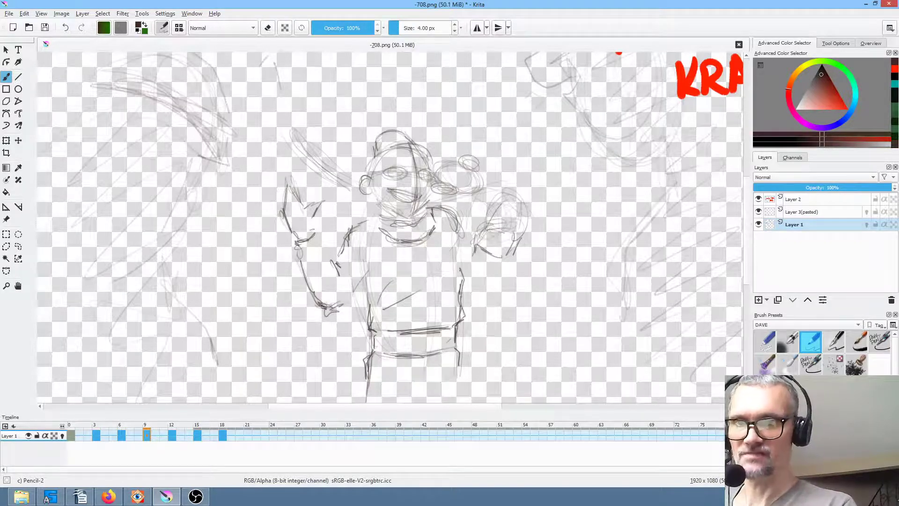
Step: Review the earlier poses, then sketch the far arm's sleeve lines between the torso and forearm at frame 6
key(comma)
key(comma)
key(comma)
key(period)
key(period)
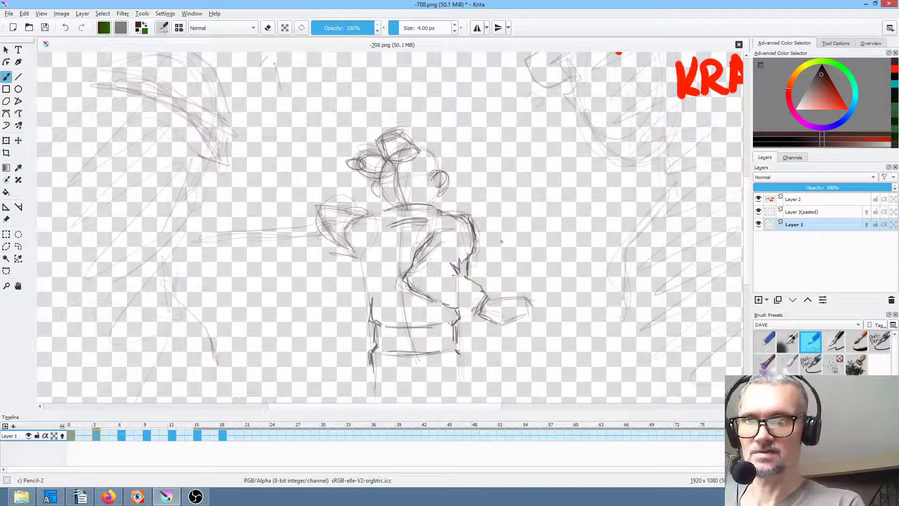
mouse_move(450, 267)
mouse_down()
mouse_move(477, 277)
mouse_move(503, 266)
mouse_up()
mouse_move(455, 238)
mouse_down()
mouse_move(483, 233)
mouse_move(478, 258)
mouse_up()
mouse_move(479, 239)
mouse_down()
mouse_move(480, 258)
mouse_move(487, 257)
mouse_up()
Step: At frame 9, draw the companion-carrying arm's underside, elbow and shoulder line to join it to the torso
key(period)
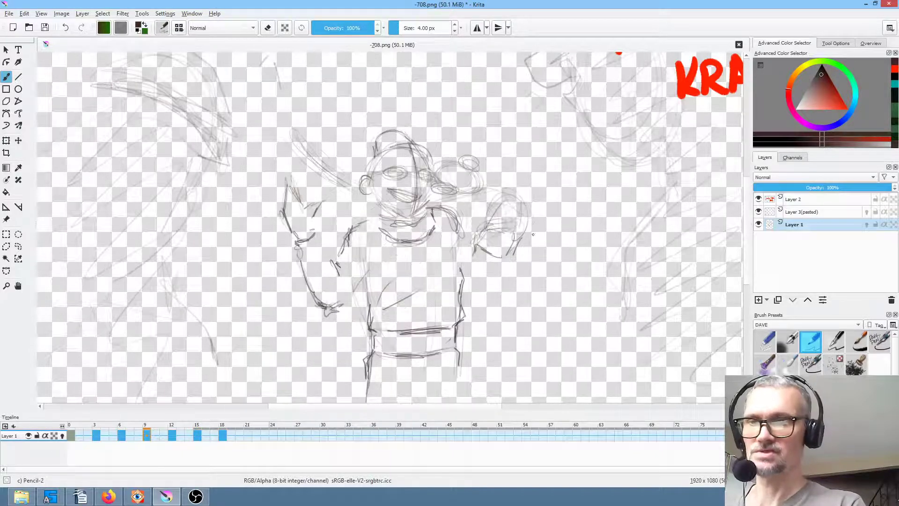
key(comma)
key(period)
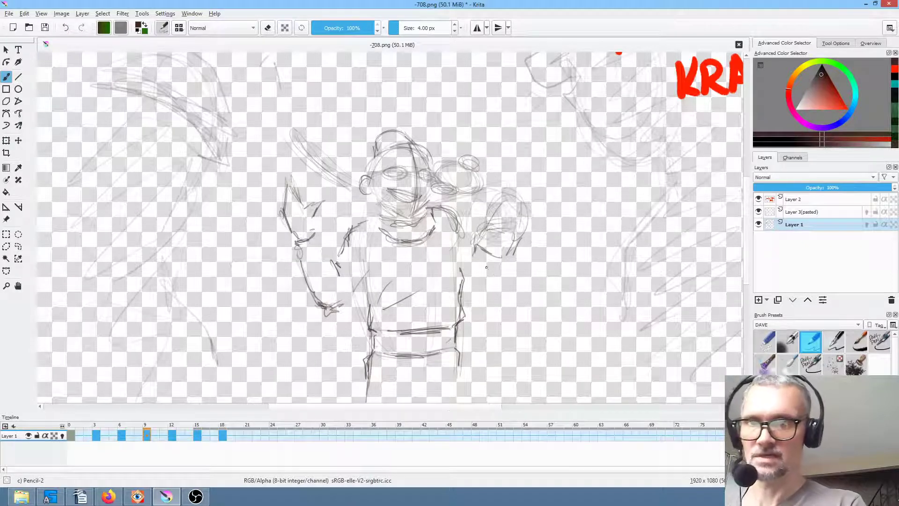
drag(481, 255, 465, 268)
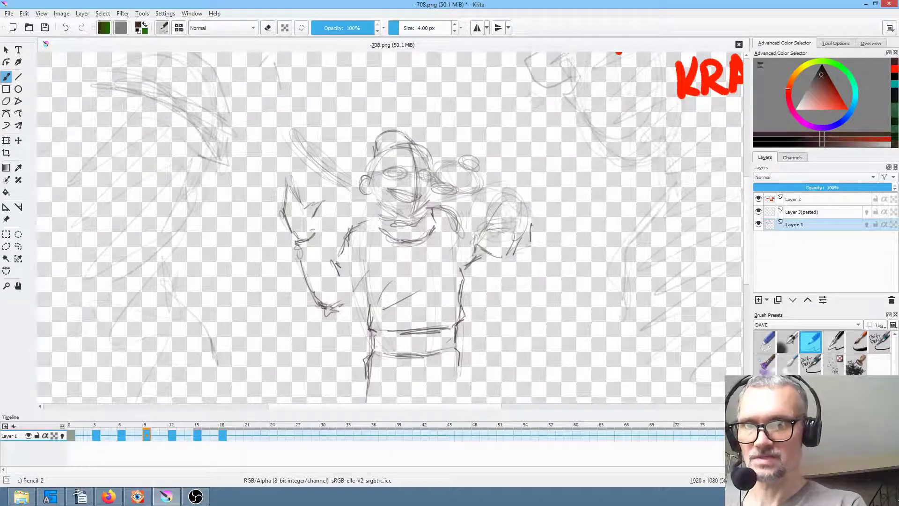
drag(534, 242, 512, 253)
drag(439, 209, 465, 225)
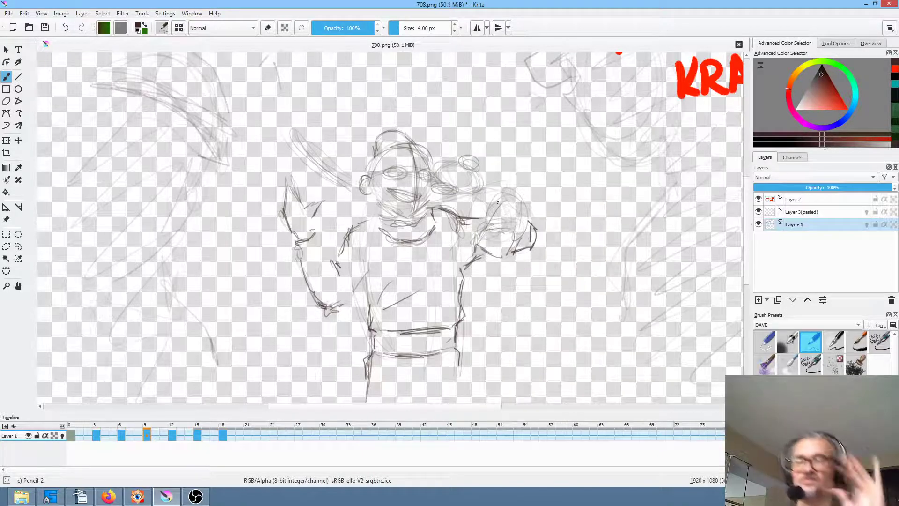
Step: At frame 15, darken the upper and lower contours of the bent arm supporting the companion
key(Right)
key(Right)
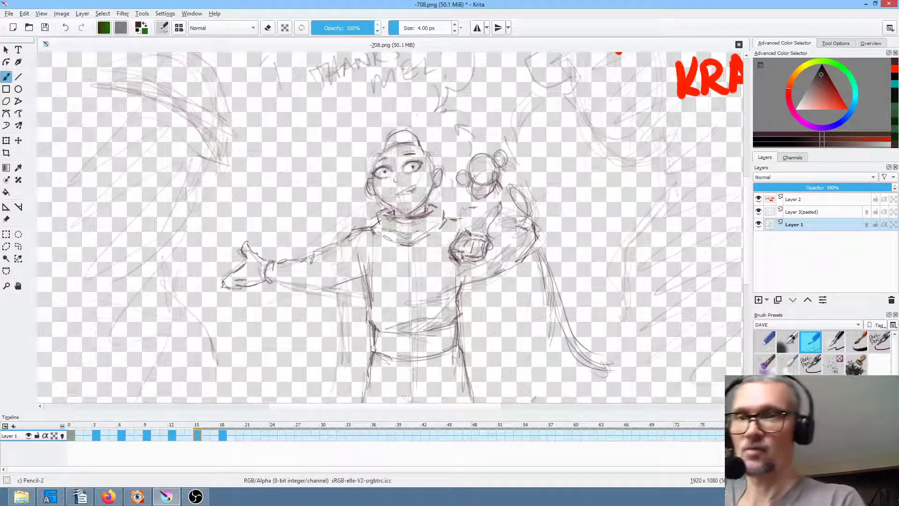
mouse_move(507, 222)
mouse_down()
mouse_move(492, 230)
mouse_move(524, 218)
mouse_move(530, 225)
mouse_up()
mouse_move(505, 255)
mouse_down()
mouse_move(523, 249)
mouse_move(476, 263)
mouse_move(516, 258)
mouse_move(466, 283)
mouse_move(540, 233)
mouse_up()
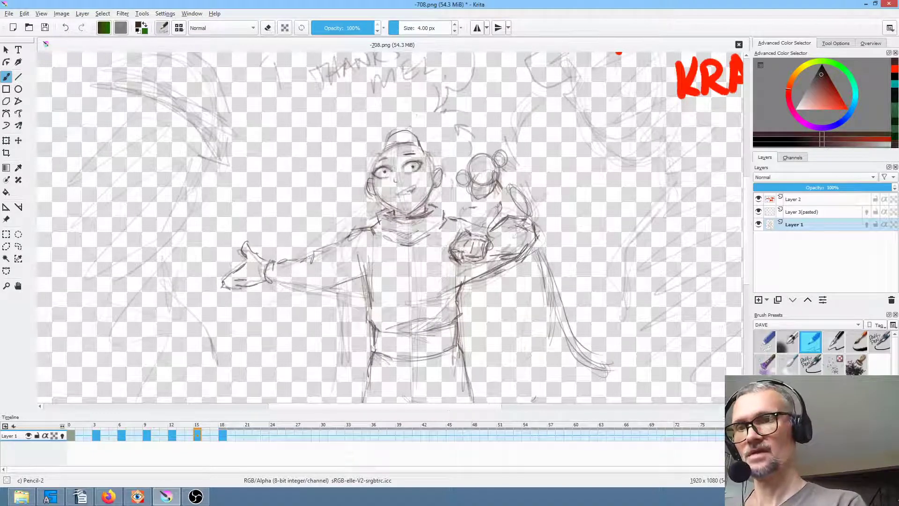
Step: Darken the companion's back at frame 15, then shade its head and body and reinforce its tail at frame 12
mouse_move(504, 199)
mouse_down()
mouse_move(513, 190)
mouse_move(518, 222)
mouse_up()
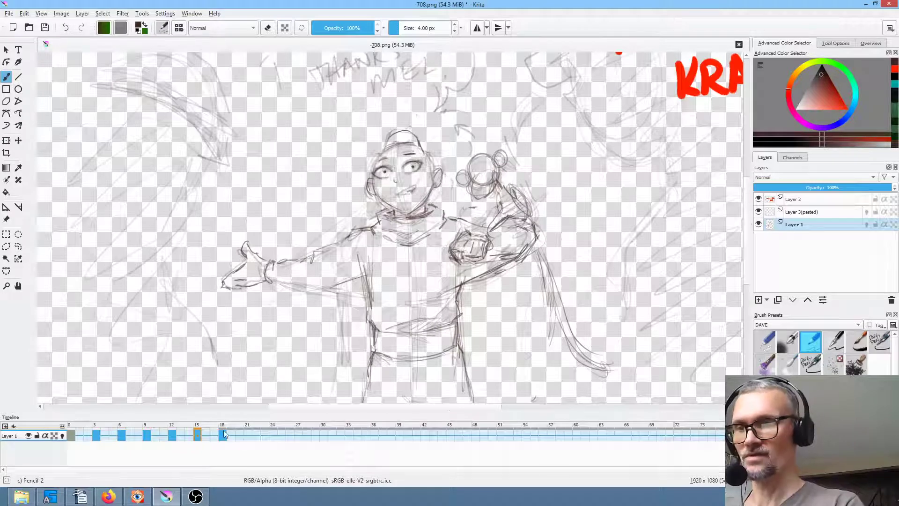
key(Left)
key(period)
key(comma)
mouse_move(493, 258)
mouse_down()
mouse_move(531, 260)
mouse_move(542, 240)
mouse_move(514, 257)
mouse_up()
drag(487, 229, 526, 225)
drag(547, 266, 554, 307)
mouse_move(481, 170)
mouse_down()
mouse_move(488, 165)
mouse_move(493, 194)
mouse_up()
mouse_move(499, 189)
mouse_down()
mouse_move(511, 202)
mouse_move(500, 220)
mouse_move(533, 220)
mouse_up()
Step: Compare frames 12, 15 and 18, then erase the heavy underside line of the bent arm at frame 15
key(alt+period)
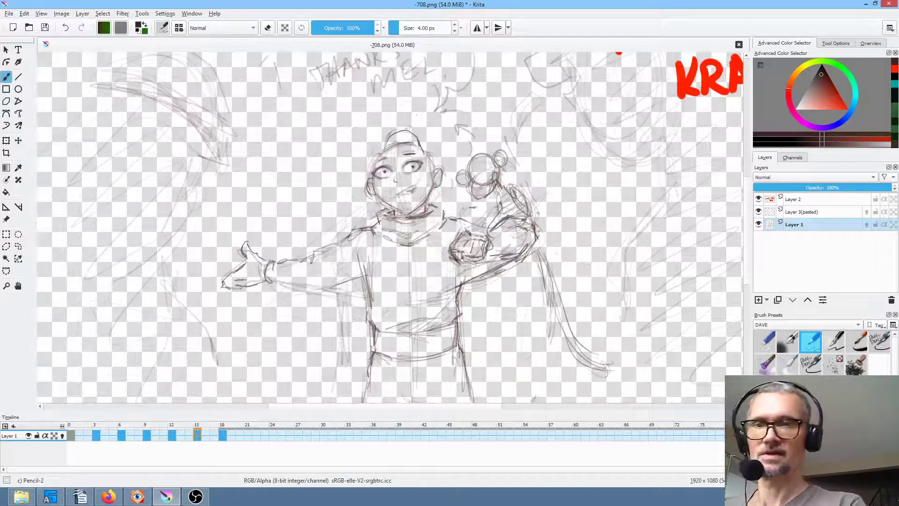
key(alt+comma)
key(alt+period)
key(alt+comma)
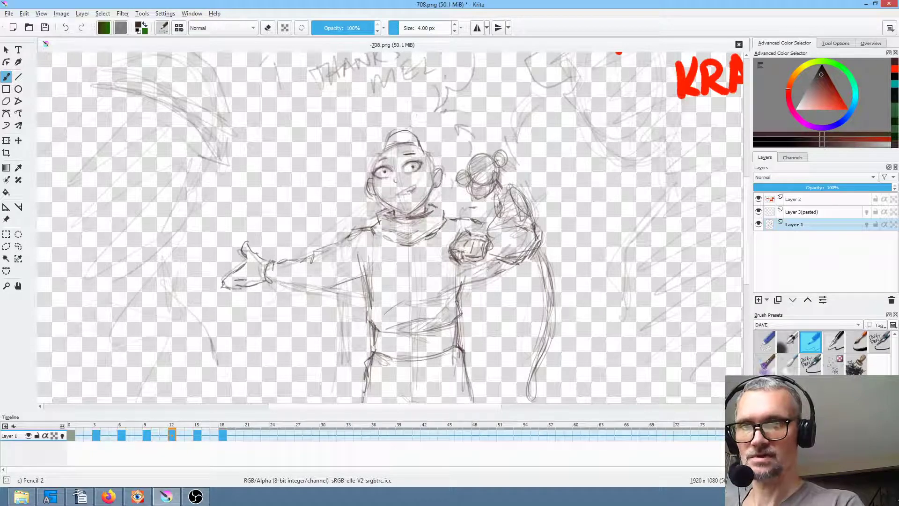
key(alt+period)
key(alt+comma)
key(alt+period)
key(e)
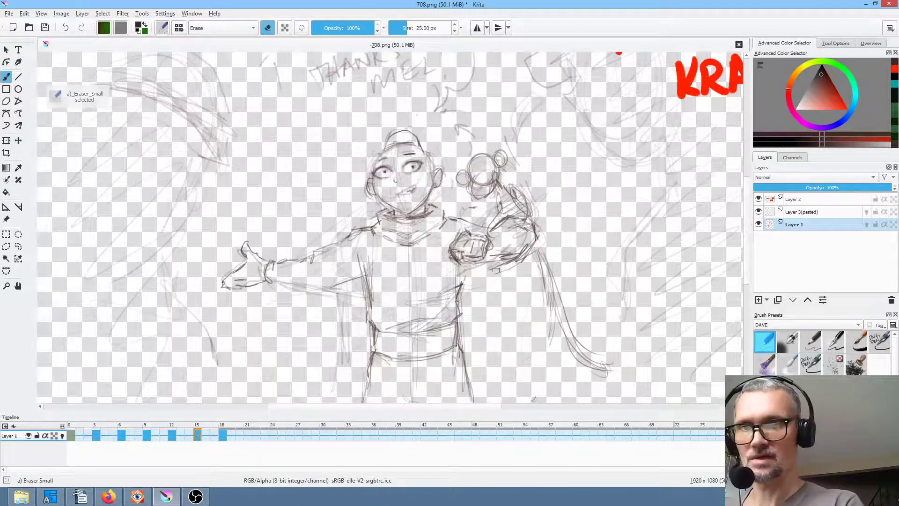
key(alt+period)
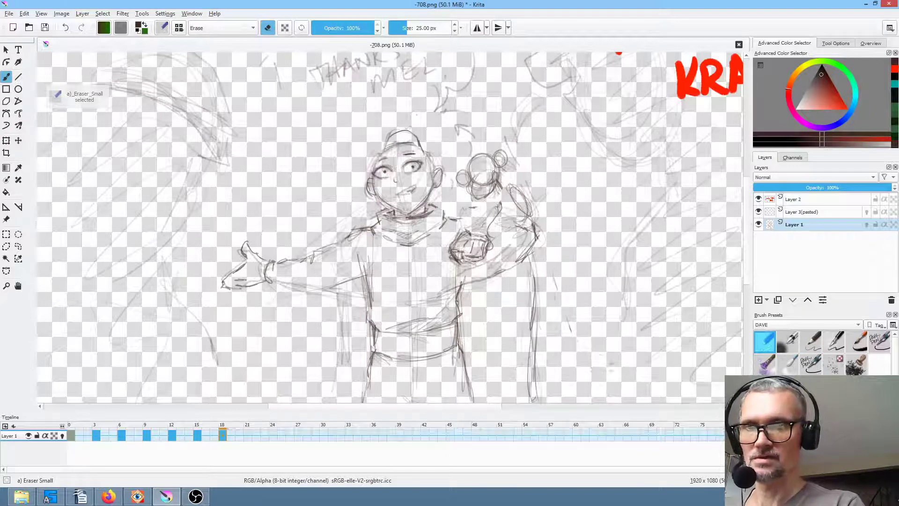
key(alt+comma)
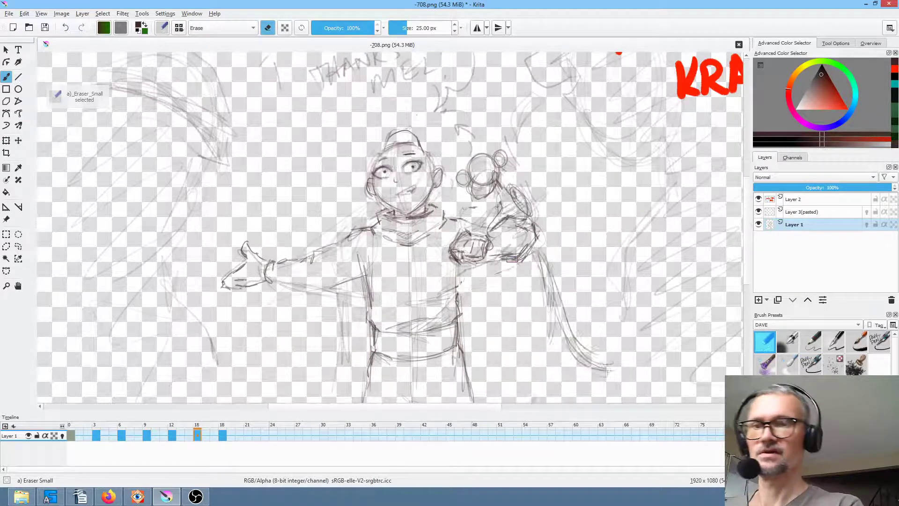
Step: Step back through the key poses to frame 0 to examine how the turn flows
key(alt+comma)
key(alt+period)
key(alt+period)
key(alt+comma)
key(alt+comma)
key(alt+comma)
key(alt+comma)
key(alt+comma)
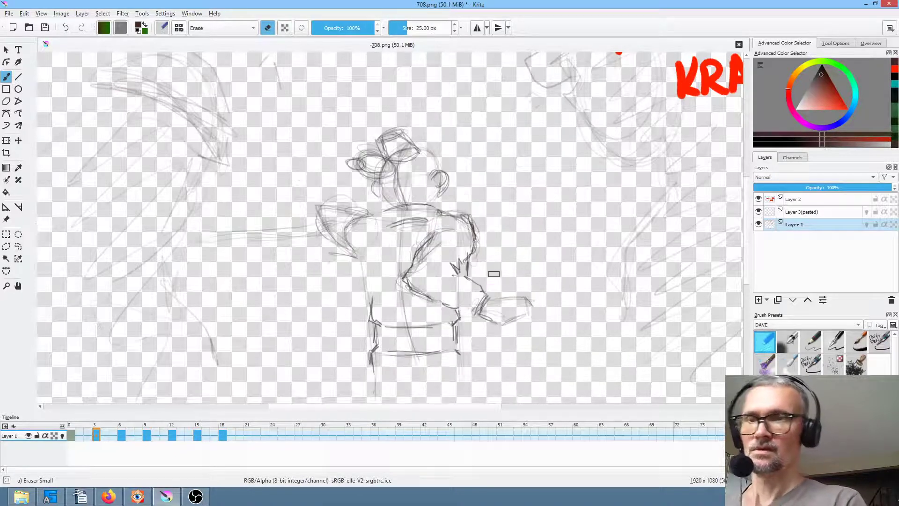
key(alt+comma)
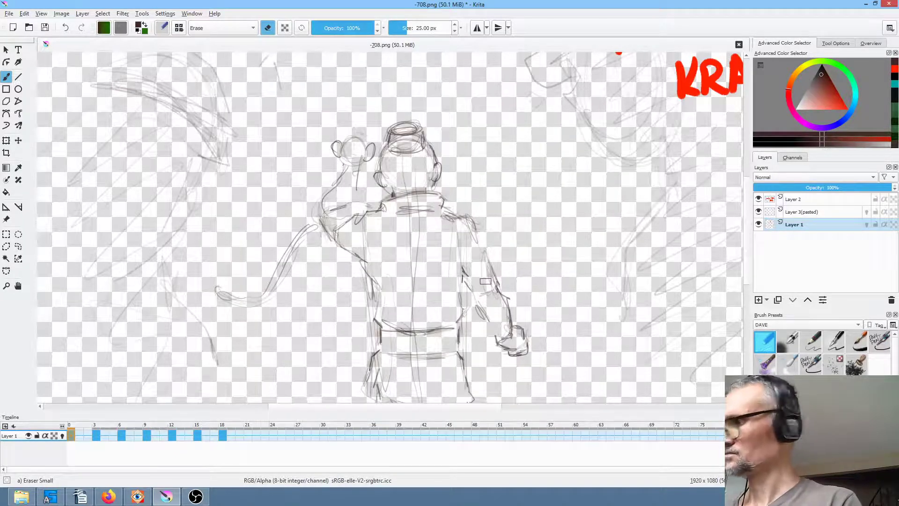
Step: With the pencil, reinforce both ears and the adjoining head outline at frame 3
key(slash)
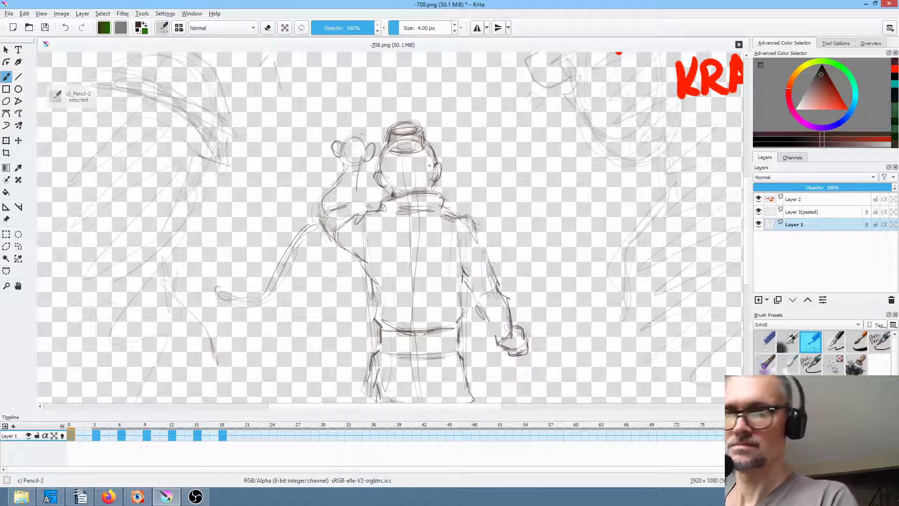
scroll(469, 212, up, 5)
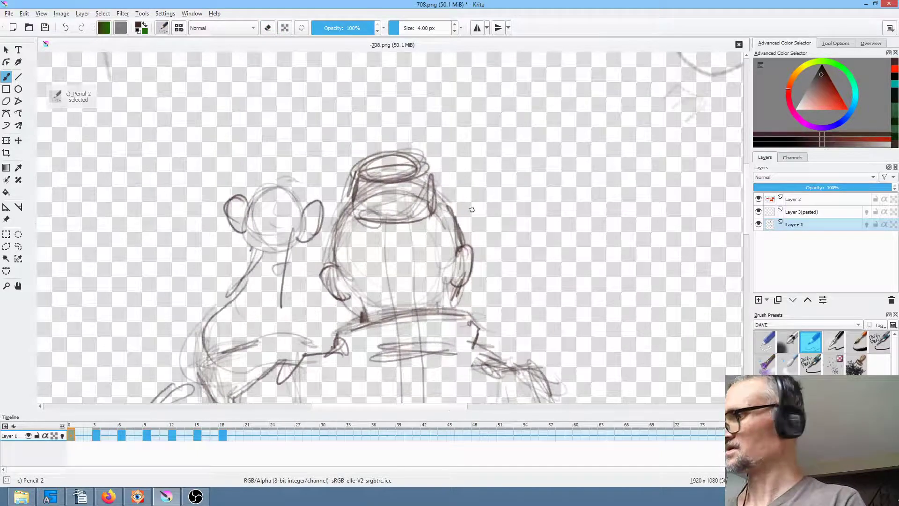
key(period)
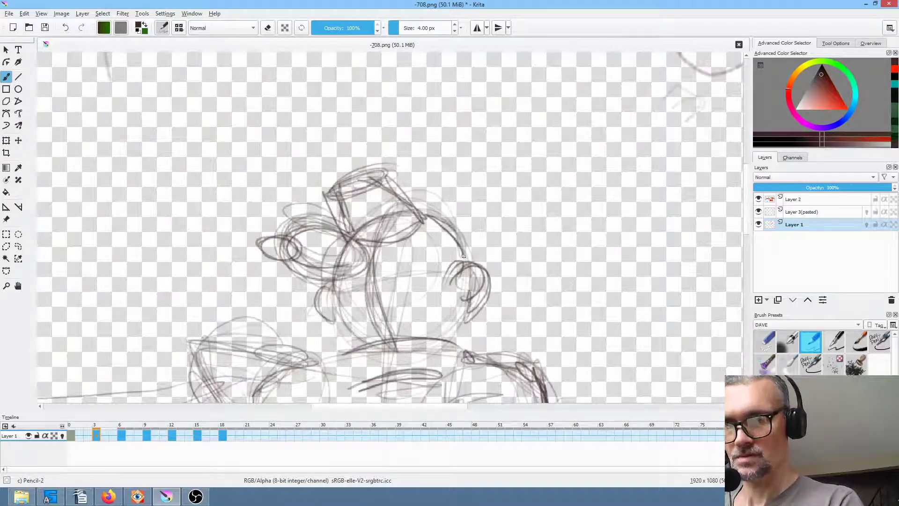
mouse_move(460, 268)
mouse_down()
mouse_move(476, 282)
mouse_move(448, 336)
mouse_up()
mouse_move(333, 295)
mouse_down()
mouse_move(363, 336)
mouse_move(323, 323)
mouse_up()
Step: At frame 6, define the head outline and facial profile, and draw the ear, eye and eyebrow
key(period)
mouse_move(423, 216)
mouse_down()
mouse_move(451, 237)
mouse_move(469, 284)
mouse_move(457, 336)
mouse_move(432, 360)
mouse_up()
mouse_move(373, 226)
mouse_down()
mouse_move(324, 271)
mouse_move(320, 291)
mouse_move(355, 358)
mouse_move(378, 308)
mouse_up()
drag(429, 227, 411, 217)
mouse_move(451, 292)
mouse_down()
mouse_move(415, 288)
mouse_move(448, 264)
mouse_up()
Step: Check the neighbouring poses, then draw the near eye and eyebrow at frame 9
key(comma)
key(Right)
key(Right)
key(Right)
key(Right)
key(Right)
key(Right)
mouse_move(351, 251)
mouse_down()
mouse_move(380, 244)
mouse_move(347, 261)
mouse_move(362, 275)
mouse_up()
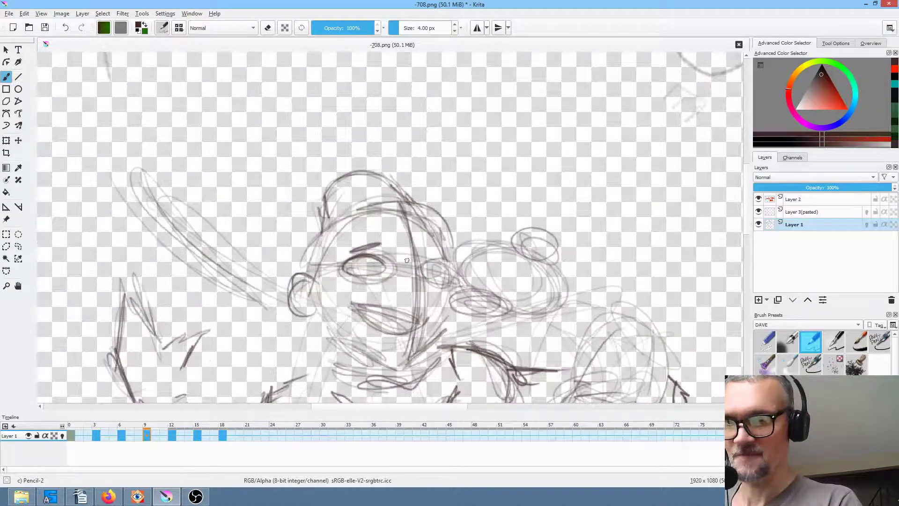
Step: Compare with the following poses, then add the pupils and finish the far eye and its eyebrow at frame 9
key(Right)
key(Right)
key(Right)
key(Left)
key(Left)
key(Left)
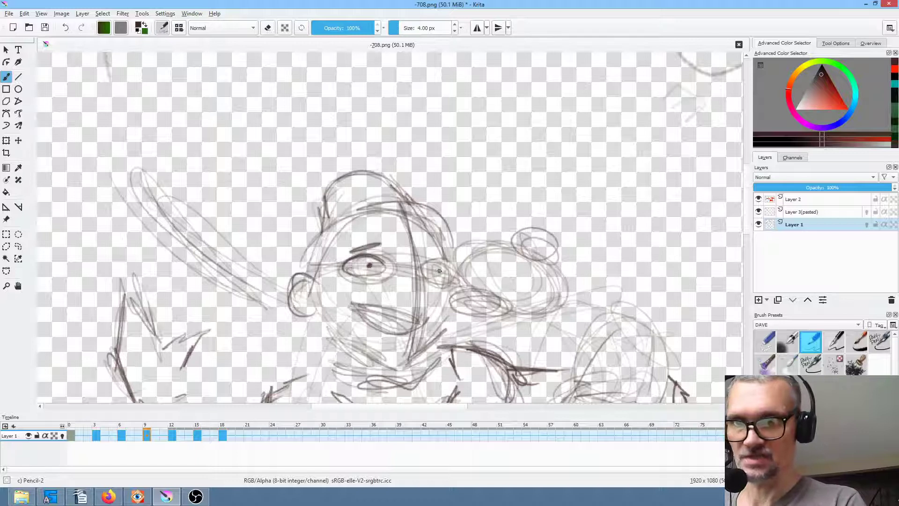
mouse_move(427, 268)
mouse_down()
mouse_move(447, 261)
mouse_move(456, 278)
mouse_move(425, 280)
mouse_up()
drag(426, 248, 443, 254)
Step: At frame 9, outline both sides of the head and the jaw, and add the nose
drag(414, 213, 451, 261)
mouse_move(364, 214)
mouse_down()
mouse_move(328, 234)
mouse_move(313, 269)
mouse_up()
mouse_move(310, 311)
mouse_down()
mouse_move(347, 356)
mouse_move(382, 370)
mouse_move(359, 355)
mouse_up()
mouse_move(324, 329)
mouse_down()
mouse_move(389, 366)
mouse_move(412, 360)
mouse_move(448, 306)
mouse_up()
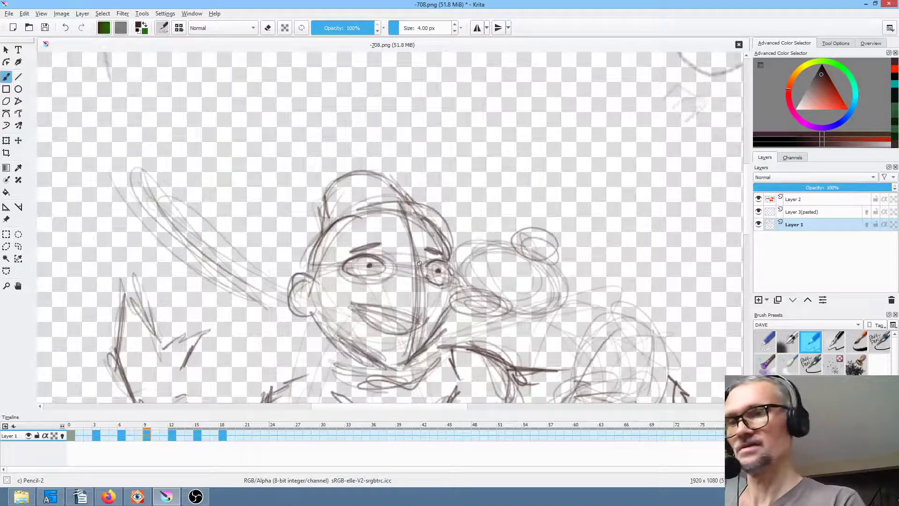
key(comma)
key(period)
mouse_move(421, 284)
mouse_down()
mouse_move(450, 265)
mouse_move(442, 312)
mouse_move(408, 316)
mouse_move(348, 302)
mouse_move(395, 334)
mouse_move(415, 323)
mouse_move(382, 309)
mouse_move(422, 291)
mouse_up()
Step: At frame 12, draw the character's wide open smile and strengthen both sides of the head outline
key(period)
drag(368, 316, 426, 285)
mouse_move(423, 287)
mouse_down()
mouse_move(399, 320)
mouse_move(361, 317)
mouse_move(395, 326)
mouse_up()
mouse_move(399, 321)
mouse_down()
mouse_move(427, 297)
mouse_move(408, 319)
mouse_up()
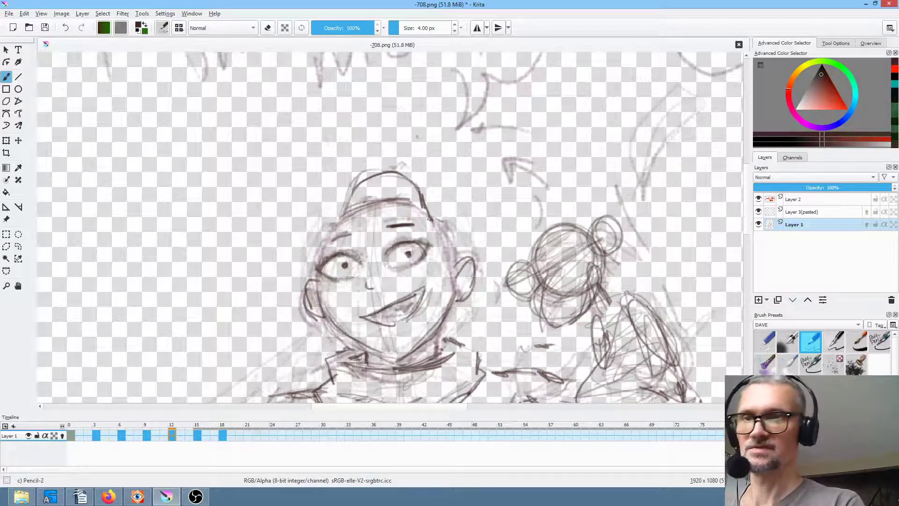
drag(432, 222, 454, 257)
drag(440, 227, 456, 258)
mouse_move(345, 219)
mouse_down()
mouse_move(425, 211)
mouse_move(317, 267)
mouse_up()
Step: Flip between frames 6 and 15 to compare the head poses, finishing on frame 12
key(period)
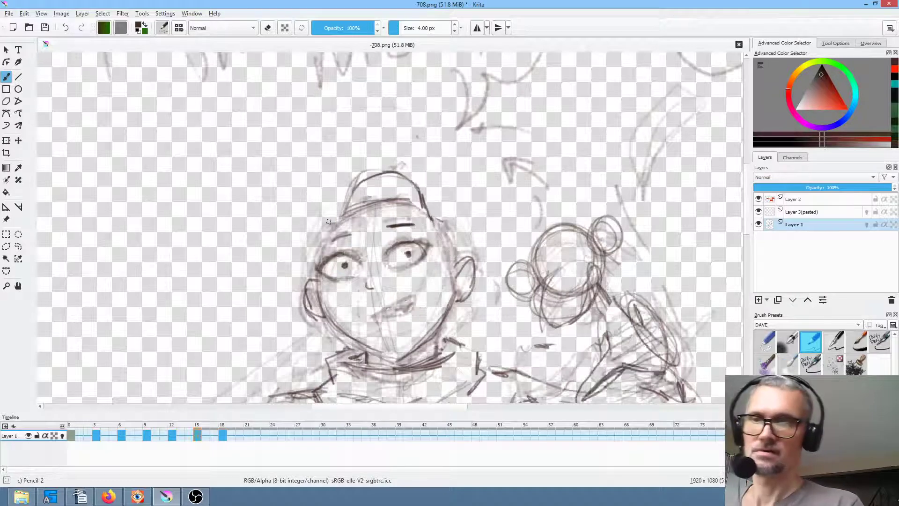
key(comma)
key(comma)
key(comma)
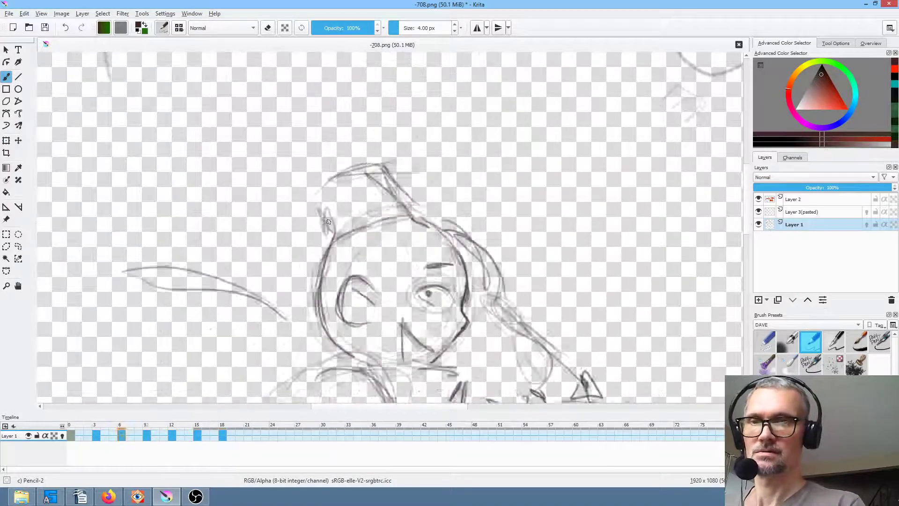
key(period)
key(period)
key(comma)
key(period)
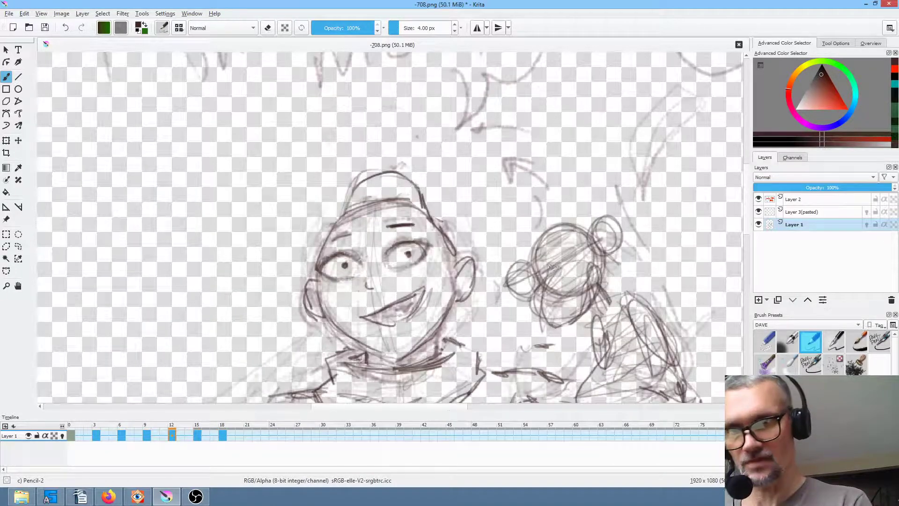
Step: At frame 12, draw the companion's eyes, brows, nostrils and mouth, and detail its ears
drag(551, 267, 574, 263)
mouse_move(542, 254)
mouse_down()
mouse_move(586, 242)
mouse_move(542, 256)
mouse_move(569, 283)
mouse_move(571, 271)
mouse_move(572, 324)
mouse_move(583, 319)
mouse_move(571, 312)
mouse_move(601, 275)
mouse_move(598, 252)
mouse_move(607, 296)
mouse_move(623, 310)
mouse_up()
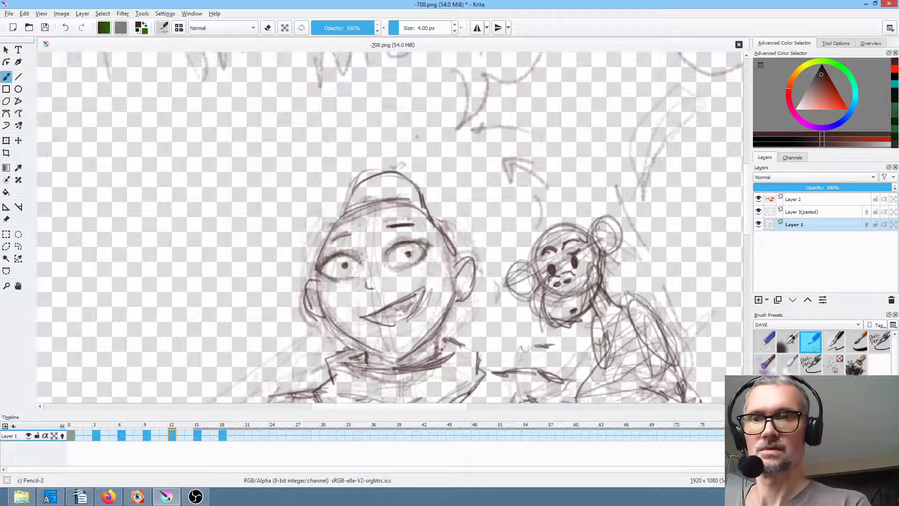
drag(597, 236, 606, 249)
mouse_move(527, 265)
mouse_down()
mouse_move(533, 293)
mouse_move(545, 230)
mouse_up()
Step: Save -708.png as a PNG that stores the alpha channel, along with a Krita copy
scroll(367, 303, down, 3)
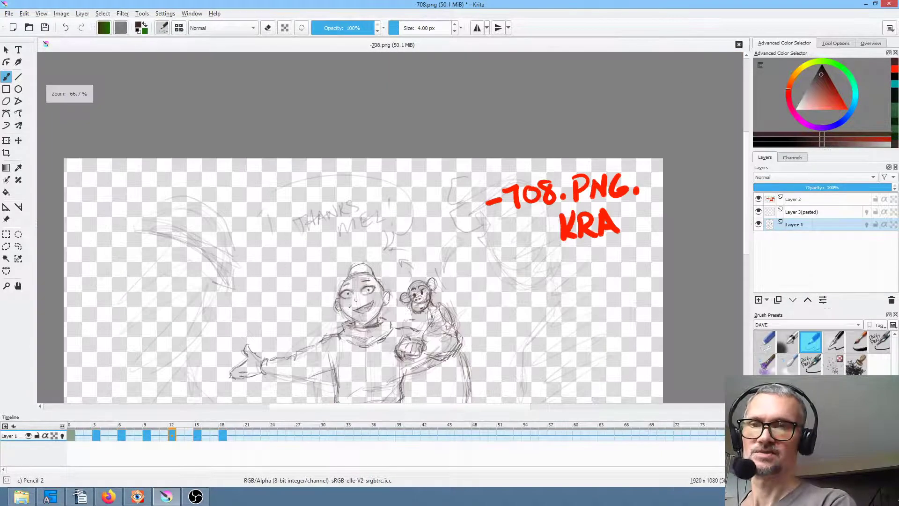
drag(408, 309, 443, 201)
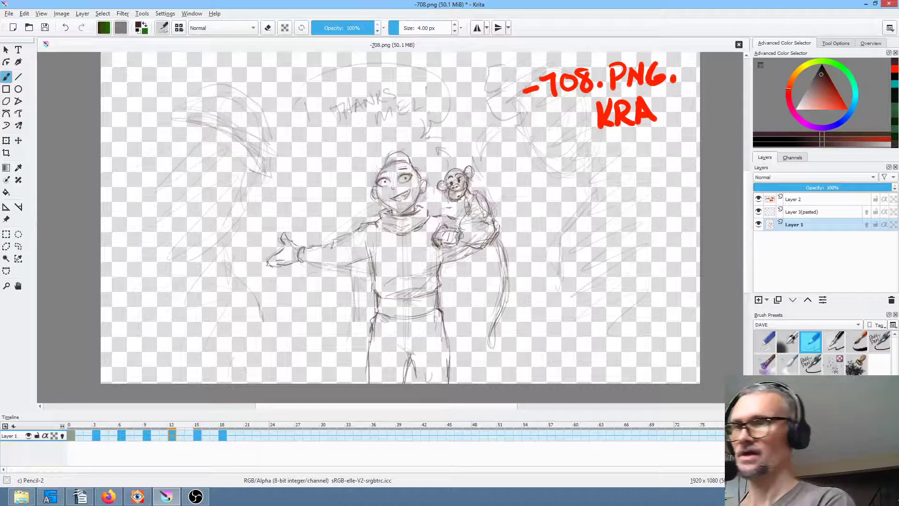
click(45, 28)
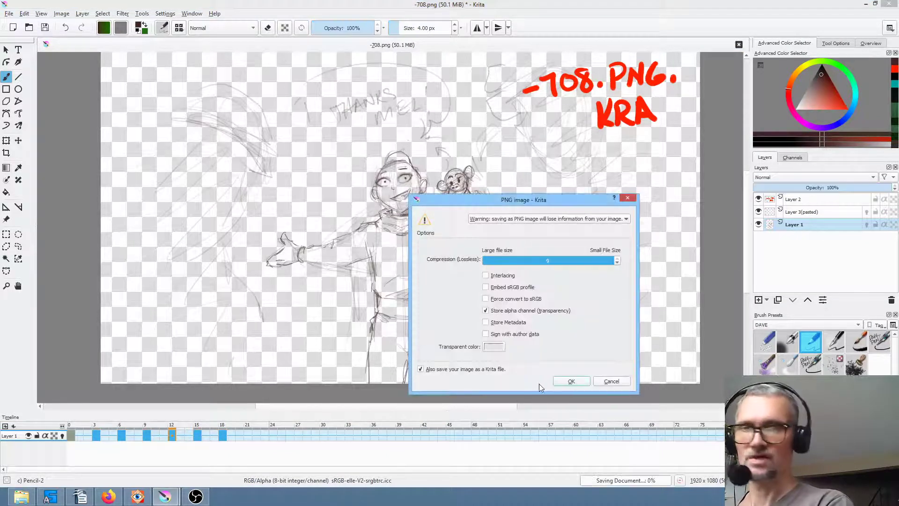
click(571, 381)
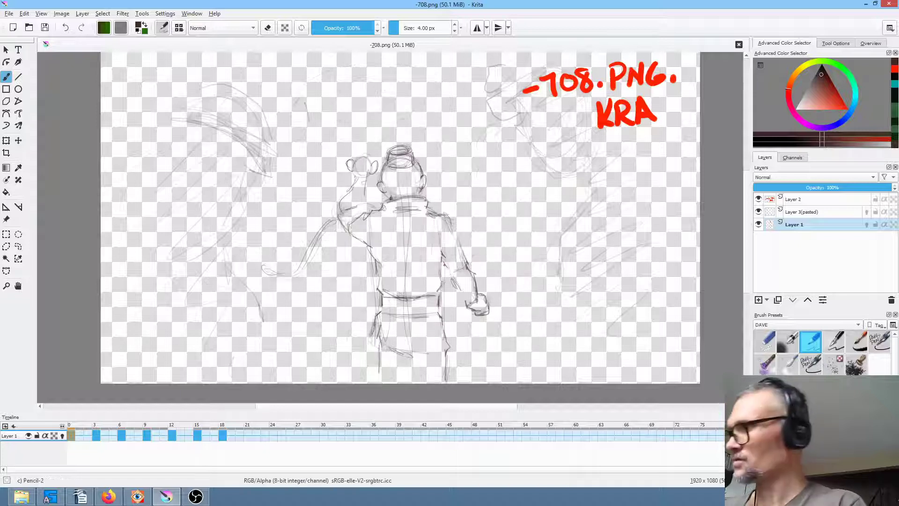
Step: Play back the animation to check the turn from back to front
key(space)
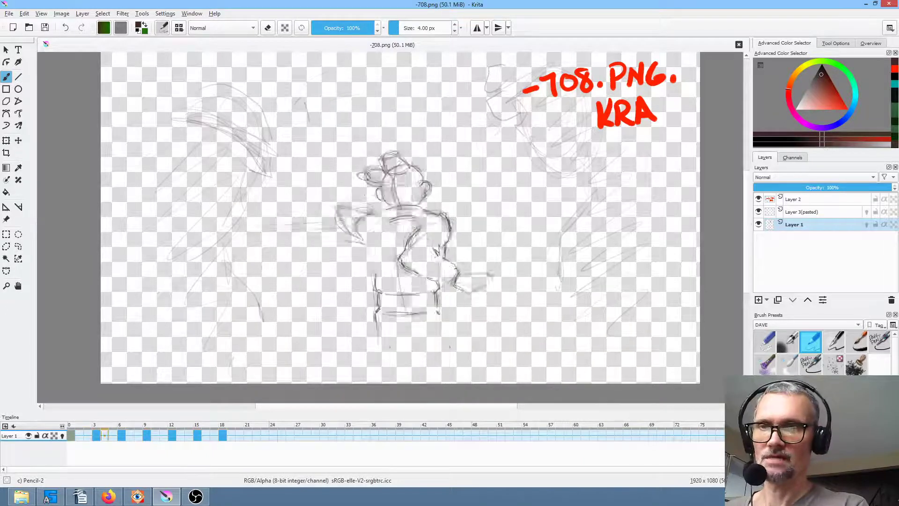
key(space)
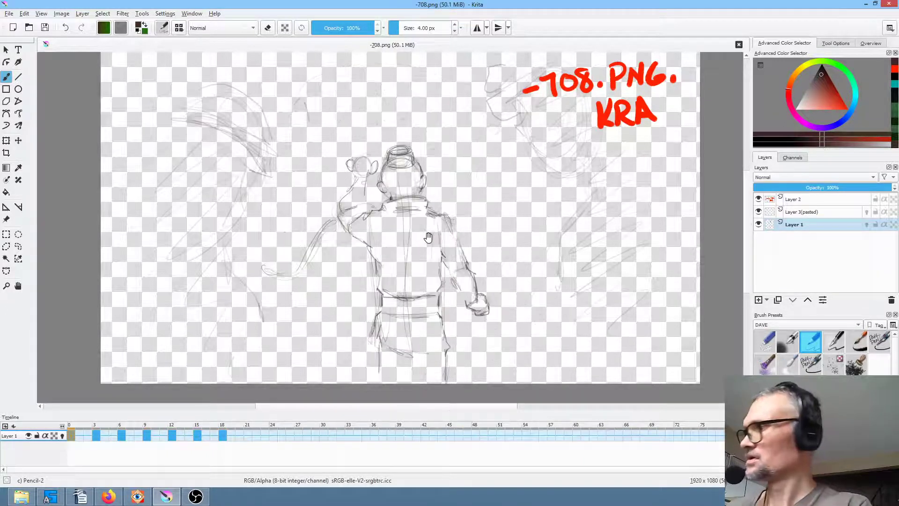
key(space)
key(space)
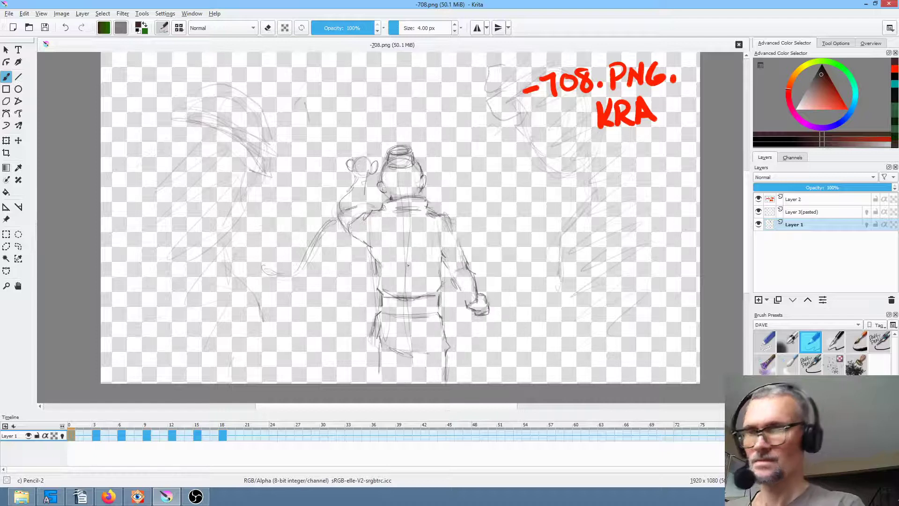
Step: Shift all keyframes after frame 0 by 12 frames so the second pose starts at frame 15, and play the result
mouse_move(71, 433)
mouse_down()
mouse_move(182, 432)
mouse_move(72, 432)
mouse_up()
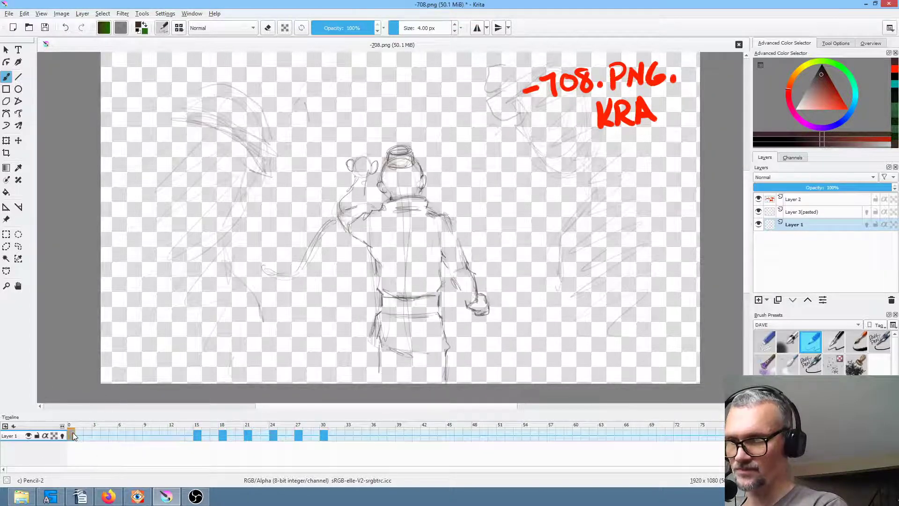
scroll(357, 268, down, 1)
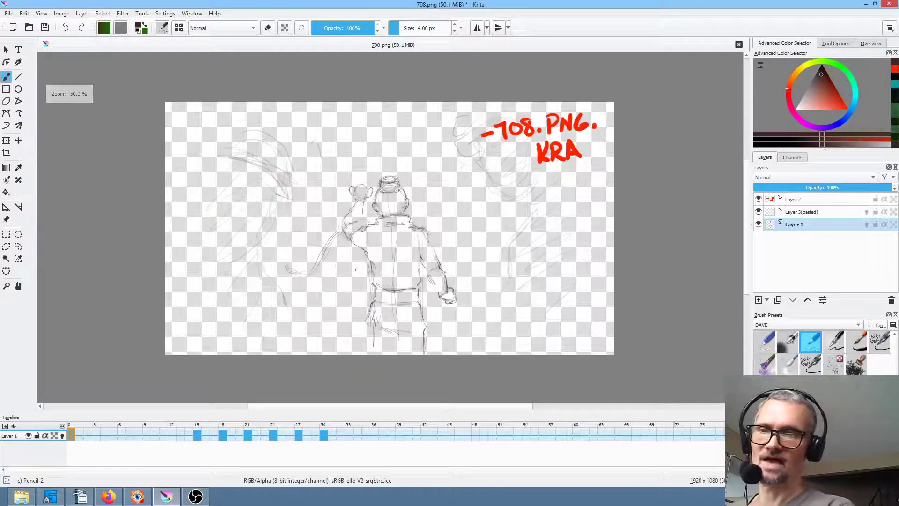
drag(359, 271, 338, 276)
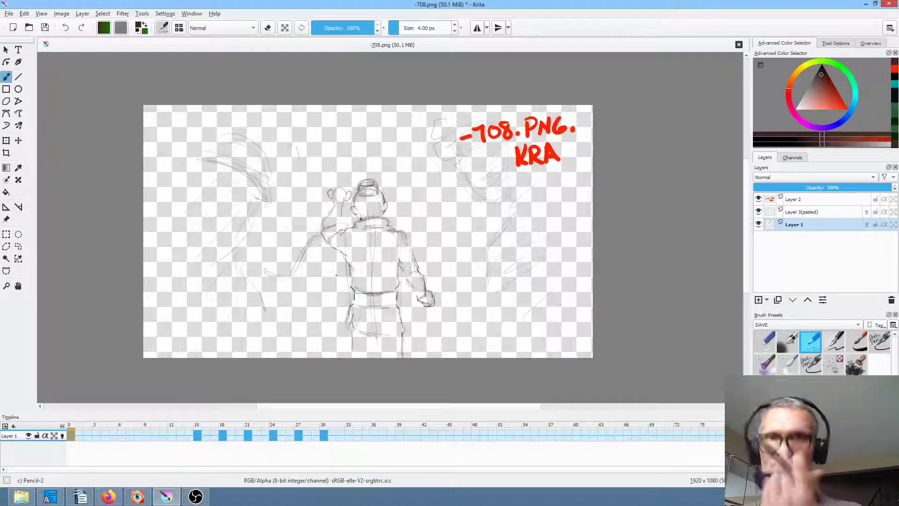
key(space)
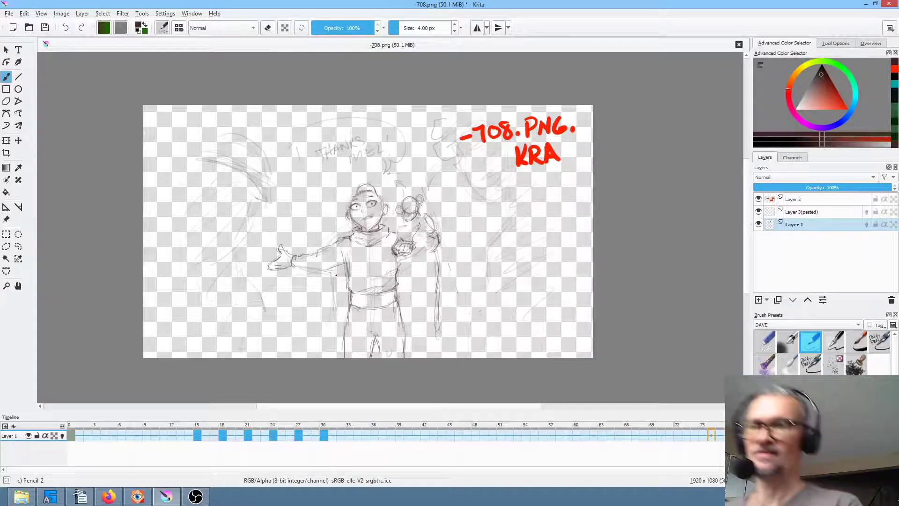
scroll(455, 257, up, 1)
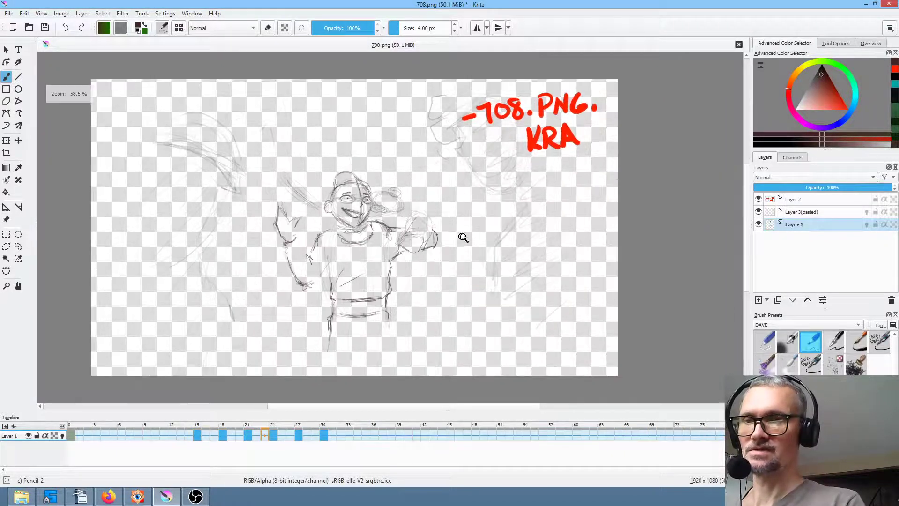
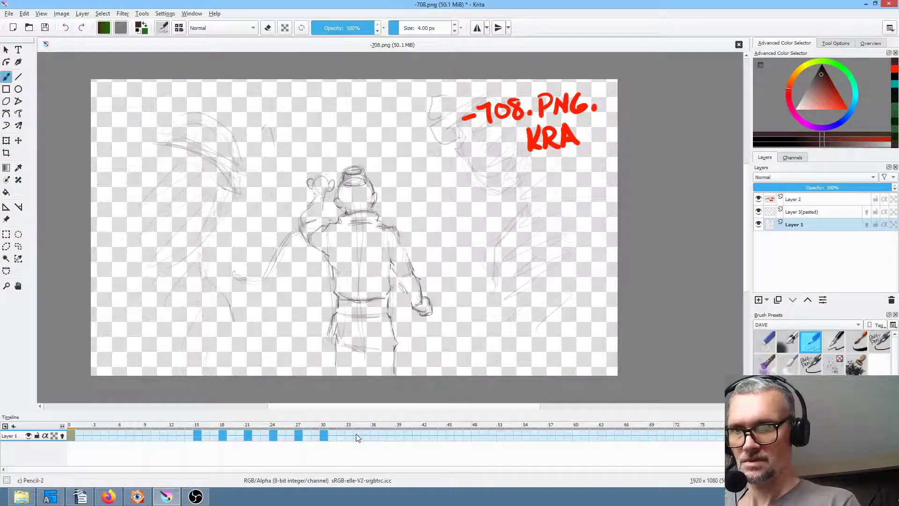
Step: Rename Layer 1 as LUKA PENCIL TEST
click(808, 228)
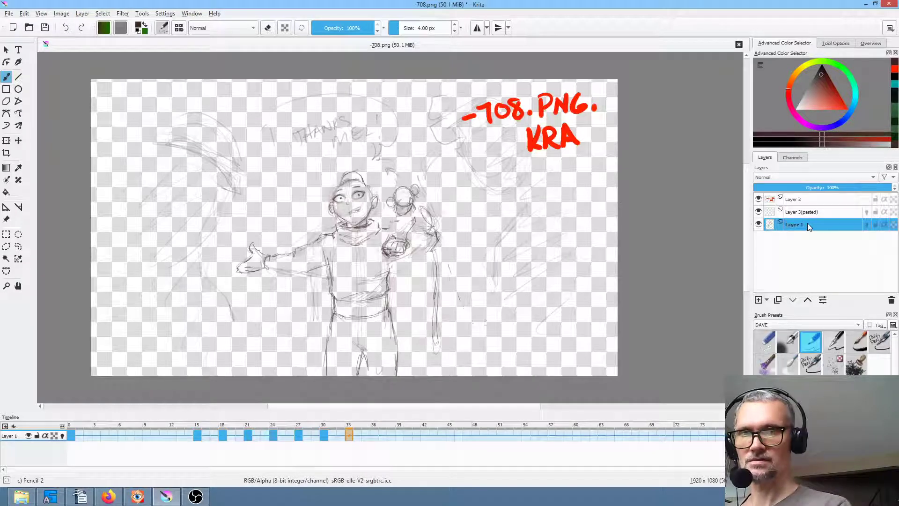
double_click(809, 224)
text(LUKA PENCI)
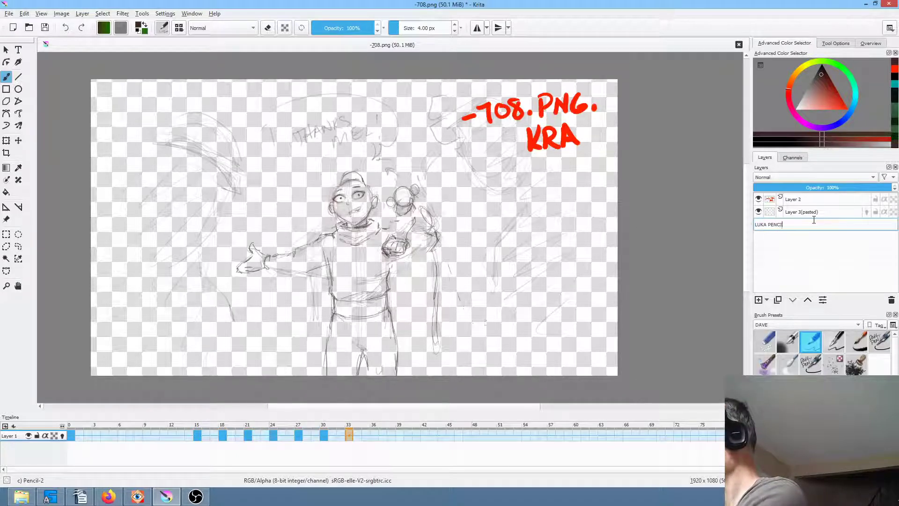
key(Return)
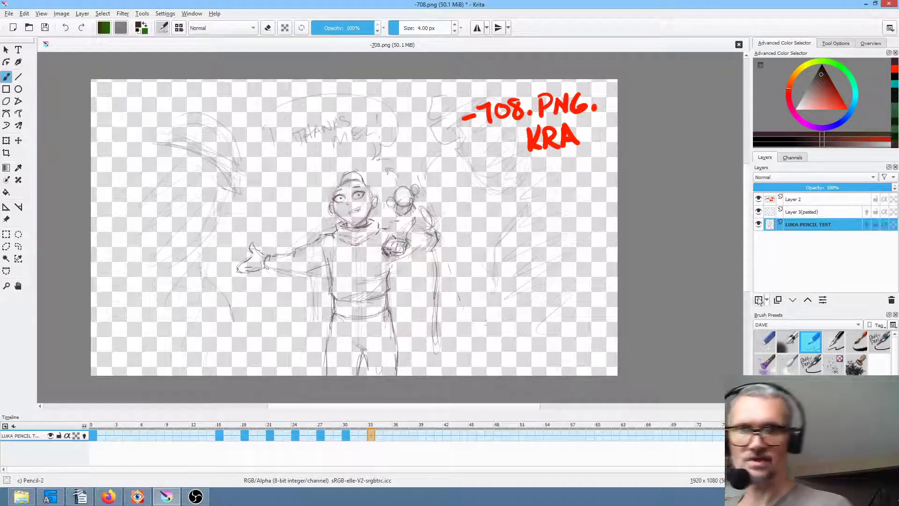
Step: Add a paint layer above LUKA PENCIL TEST and name it LIPS
click(759, 299)
double_click(829, 224)
text(LIPS)
key(Return)
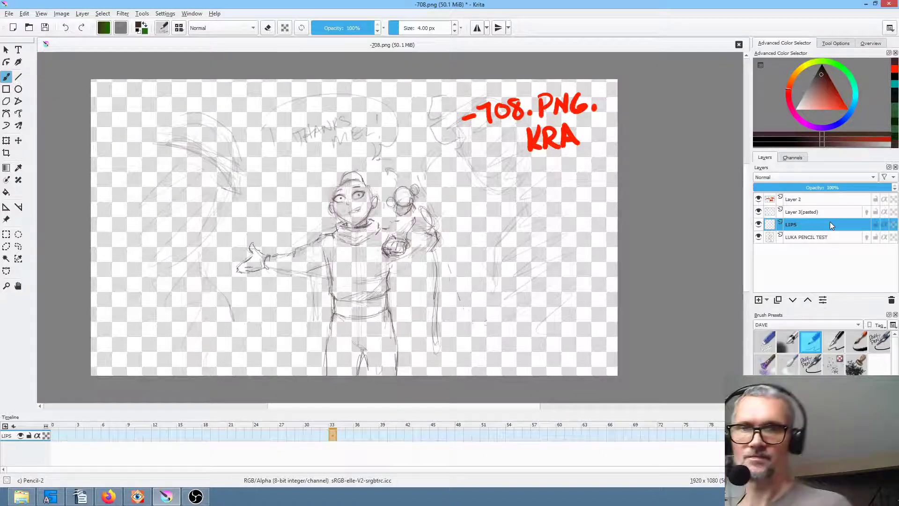
Step: Draw a narrow open smile on the character's face at frame 30 of the LIPS layer
click(56, 435)
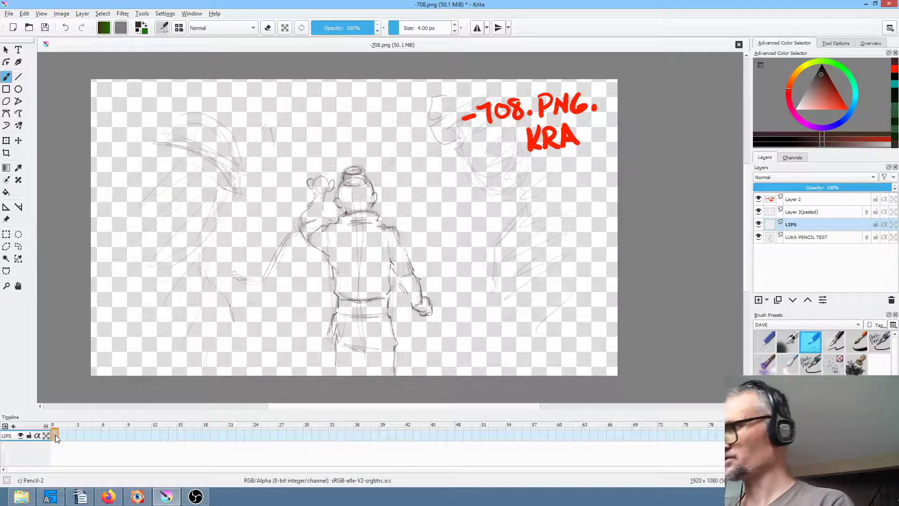
drag(258, 425, 319, 426)
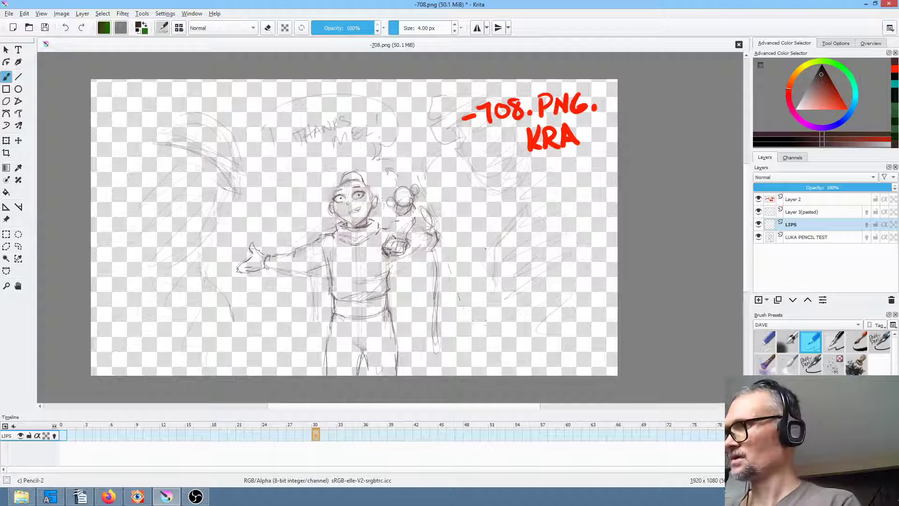
mouse_move(352, 237)
mouse_down()
mouse_move(415, 190)
mouse_move(424, 263)
mouse_up()
mouse_move(340, 252)
mouse_down()
mouse_move(387, 231)
mouse_move(367, 252)
mouse_move(388, 232)
mouse_up()
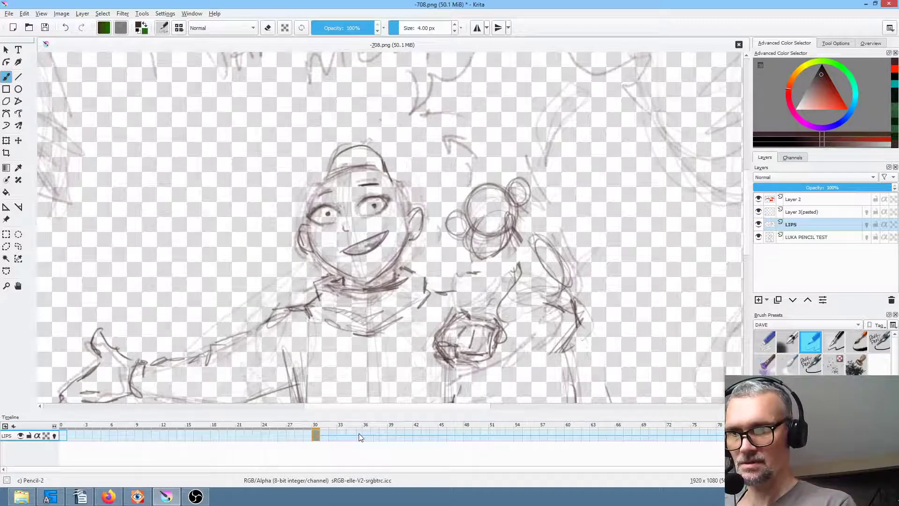
Step: Draw more mouth keyframes at frames 35, 39 and 43, with a wide-open smile at 35 and a closed one at 43, and play them back
mouse_move(338, 251)
mouse_down()
mouse_move(382, 231)
mouse_move(384, 253)
mouse_move(350, 260)
mouse_move(378, 256)
mouse_move(383, 233)
mouse_move(367, 260)
mouse_move(382, 235)
mouse_move(334, 253)
mouse_up()
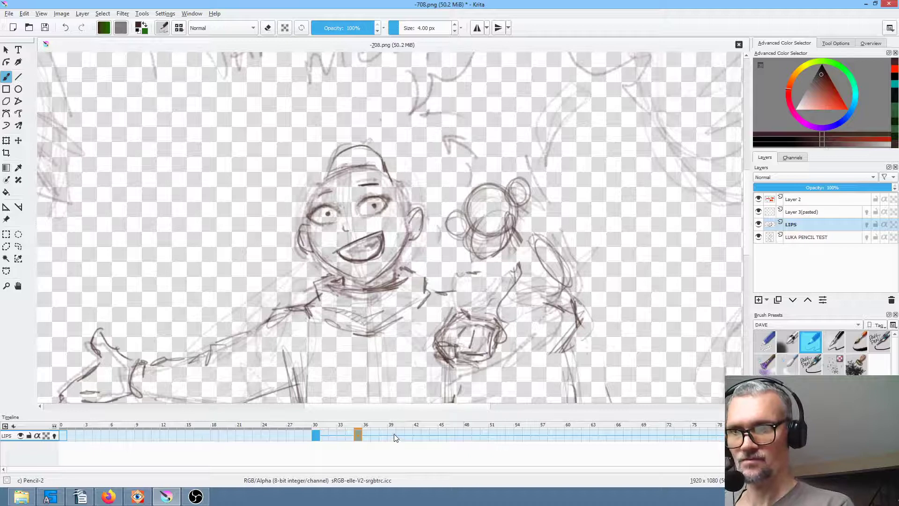
key(Delete)
mouse_move(342, 251)
mouse_down()
mouse_move(381, 236)
mouse_move(363, 253)
mouse_move(338, 254)
mouse_up()
mouse_move(338, 254)
mouse_down()
mouse_move(359, 257)
mouse_move(380, 239)
mouse_move(335, 256)
mouse_move(384, 231)
mouse_up()
click(426, 432)
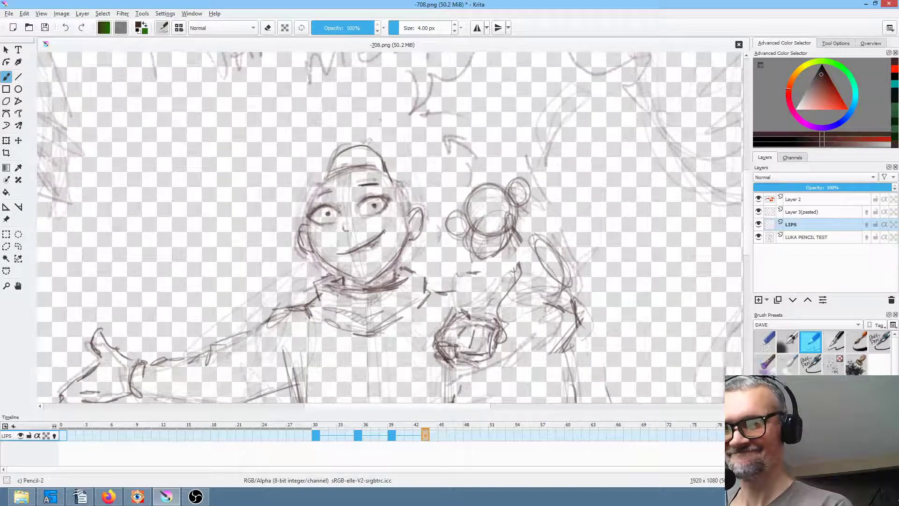
key(space)
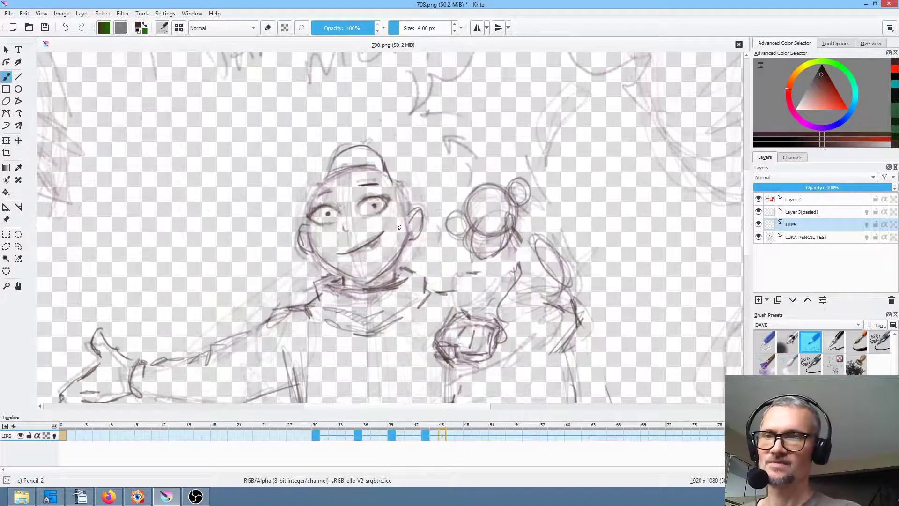
scroll(399, 228, down, 6)
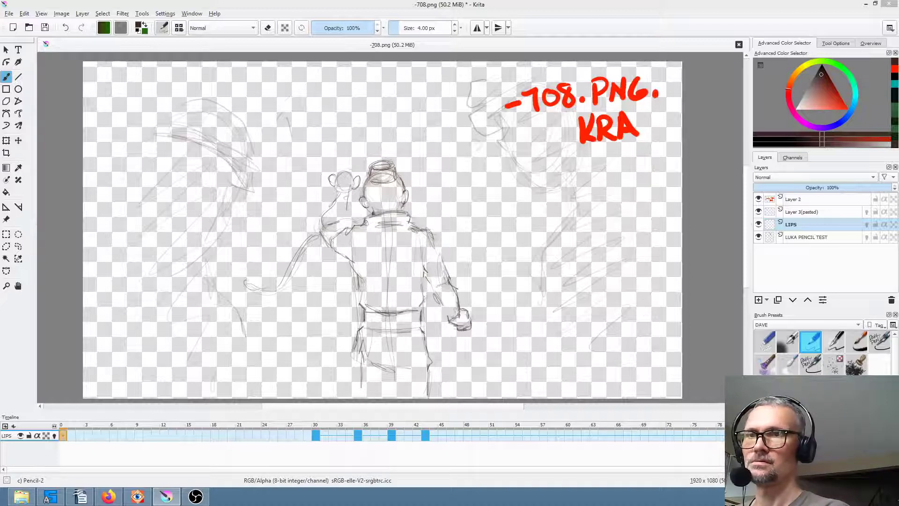
Step: Save -708.png with its alpha channel and a Krita copy, and check its thumbnail in FastStone Image Viewer
click(45, 28)
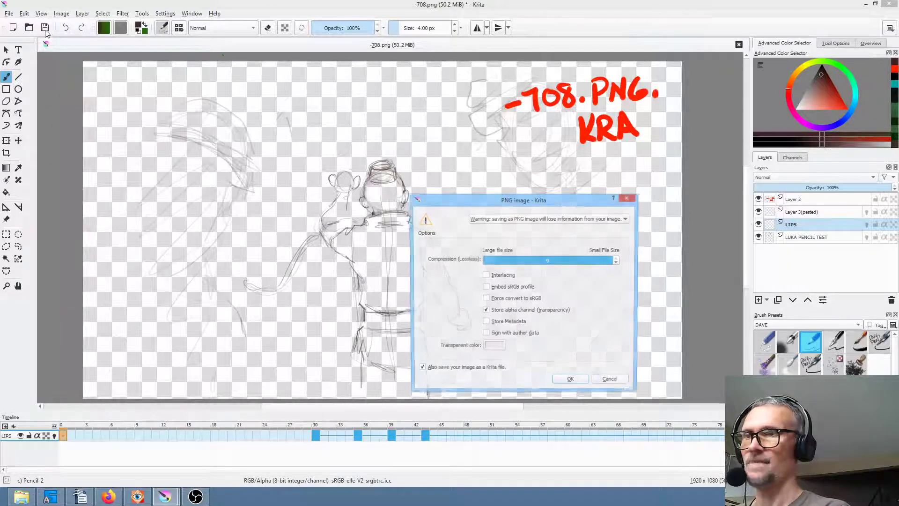
click(571, 381)
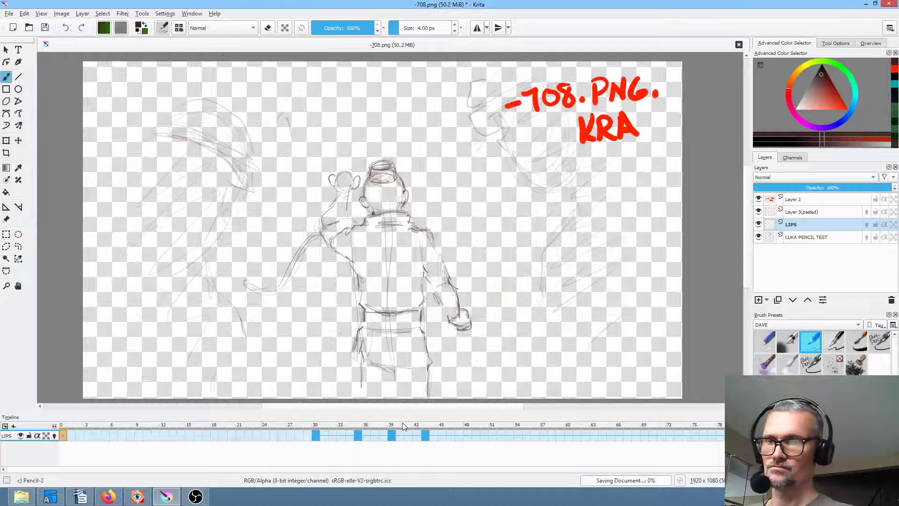
click(426, 435)
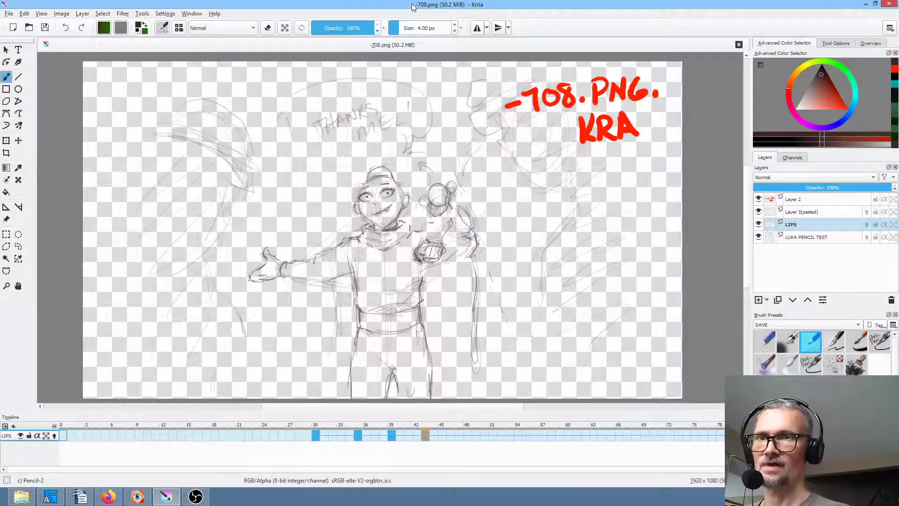
click(137, 496)
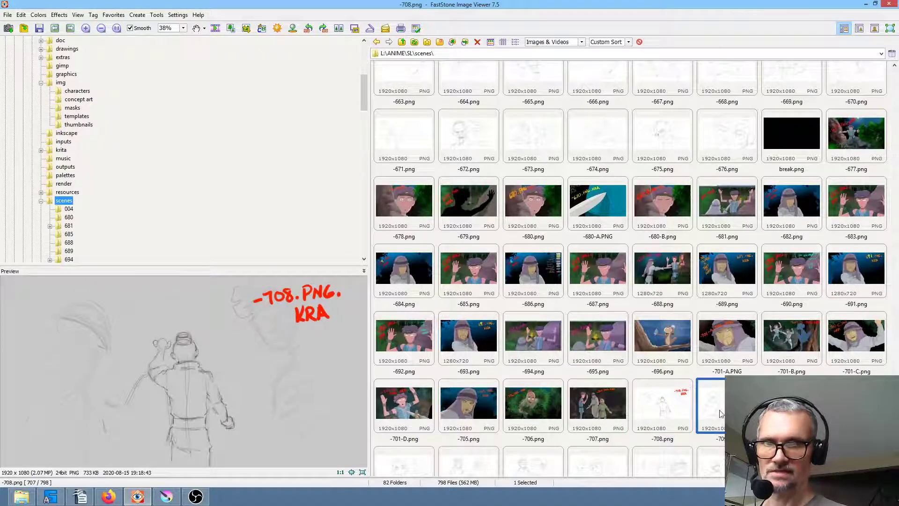
key(alt+Tab)
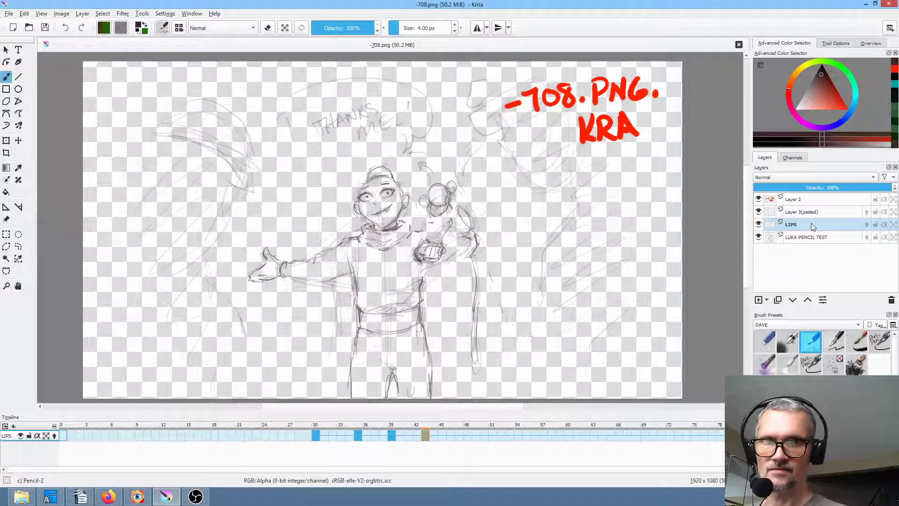
Step: Go to frame 0 of the LUKA PENCIL TEST layer and save the PNG together with the Krita copy
click(813, 238)
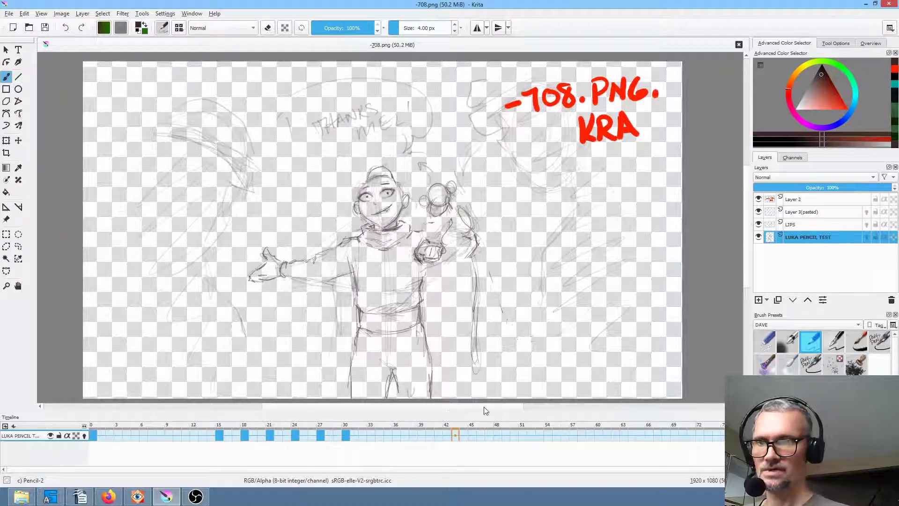
click(92, 436)
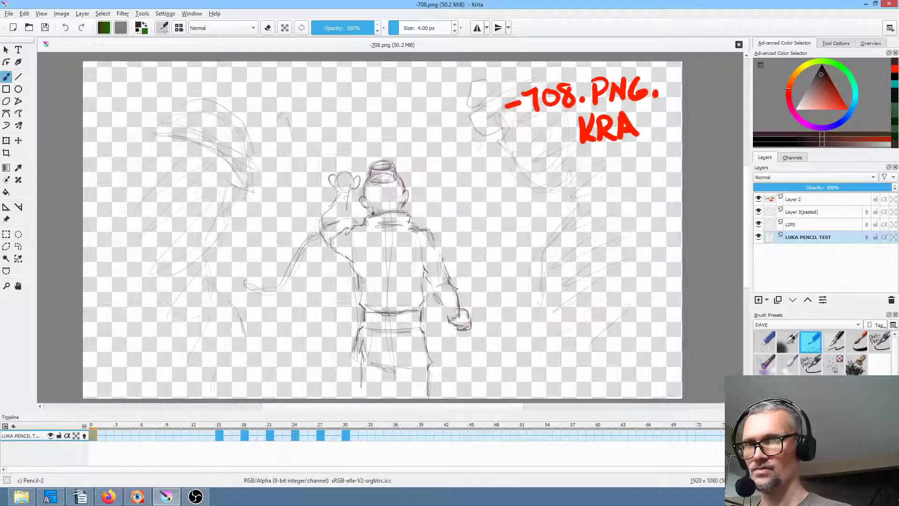
key(ctrl+s)
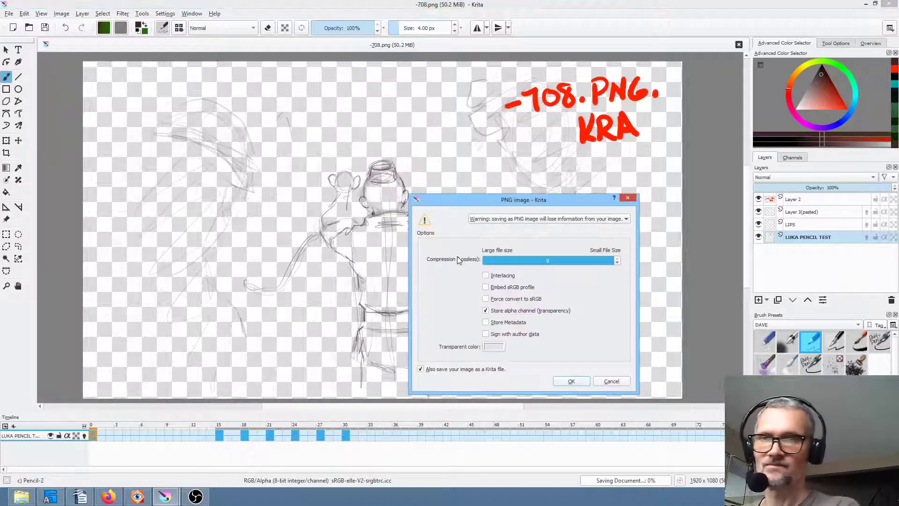
key(Return)
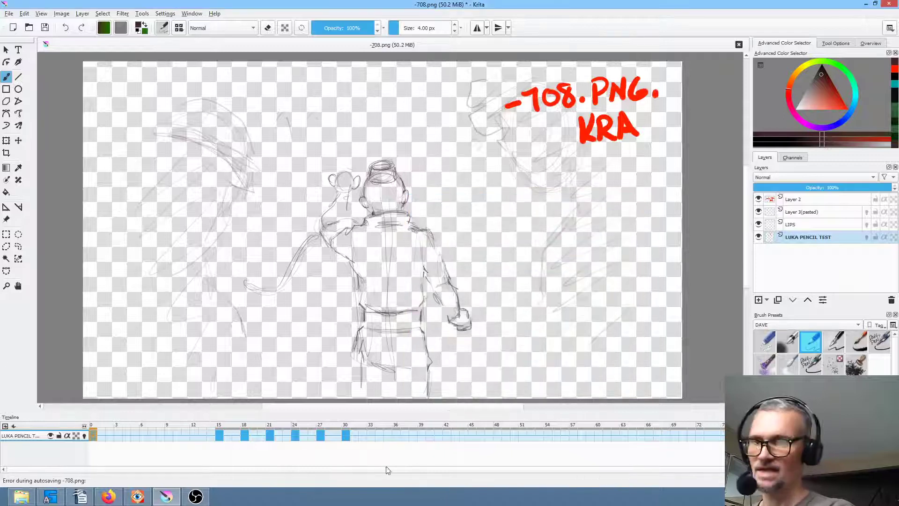
Step: Save the PNG and Krita copy with frame 30 displayed, and look at the image in FastStone Image Viewer
click(346, 436)
key(ctrl+s)
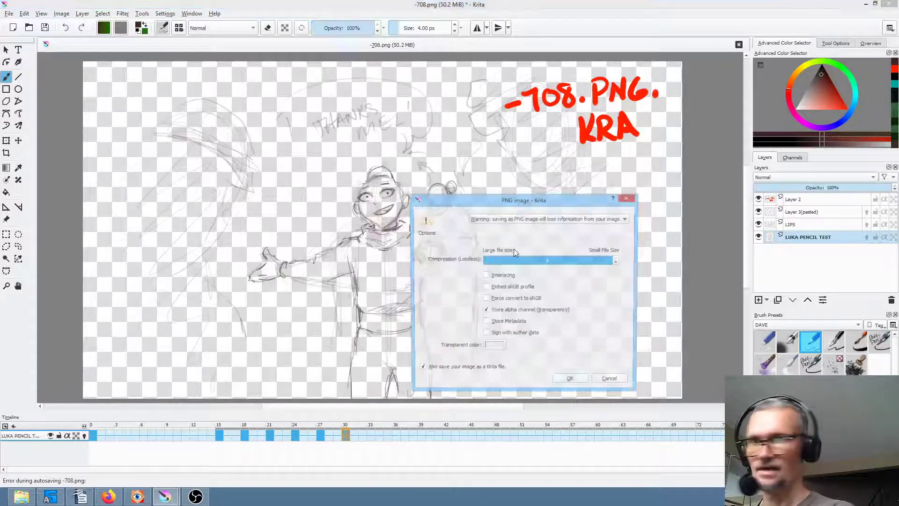
click(572, 384)
key(alt+Tab)
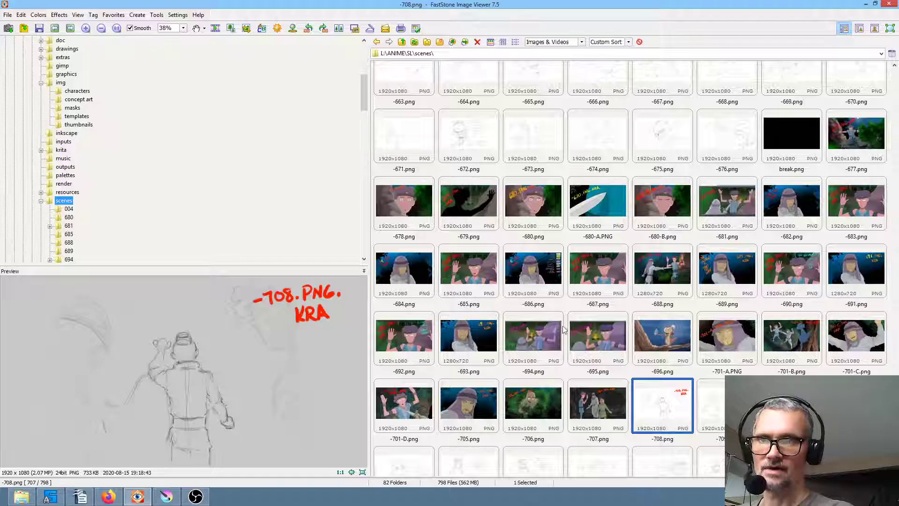
key(alt+Tab)
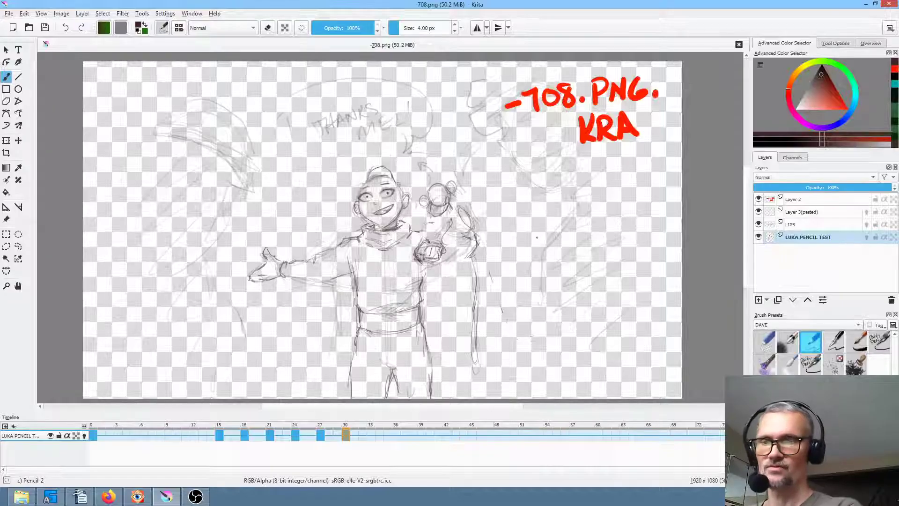
Step: On frame 15 of the pencil test, darken the outlines of the shoulder, bent arm, torso side and fist
click(218, 435)
scroll(419, 246, up, 3)
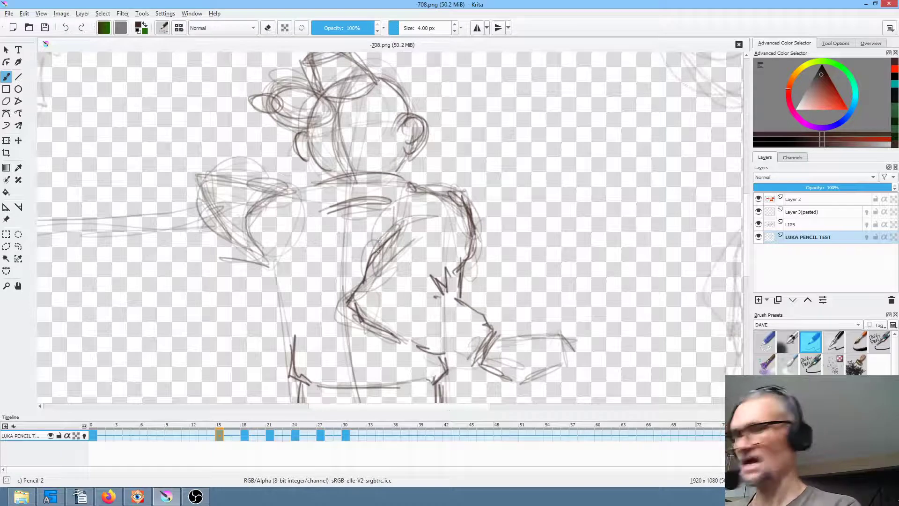
mouse_move(329, 180)
mouse_down()
mouse_move(311, 198)
mouse_move(293, 189)
mouse_move(266, 196)
mouse_move(243, 174)
mouse_move(223, 172)
mouse_move(195, 194)
mouse_move(199, 213)
mouse_move(284, 272)
mouse_move(292, 341)
mouse_up()
mouse_move(486, 308)
mouse_down()
mouse_move(504, 259)
mouse_move(498, 253)
mouse_up()
mouse_move(532, 324)
mouse_down()
mouse_move(572, 321)
mouse_move(583, 302)
mouse_move(572, 310)
mouse_up()
drag(572, 303, 564, 315)
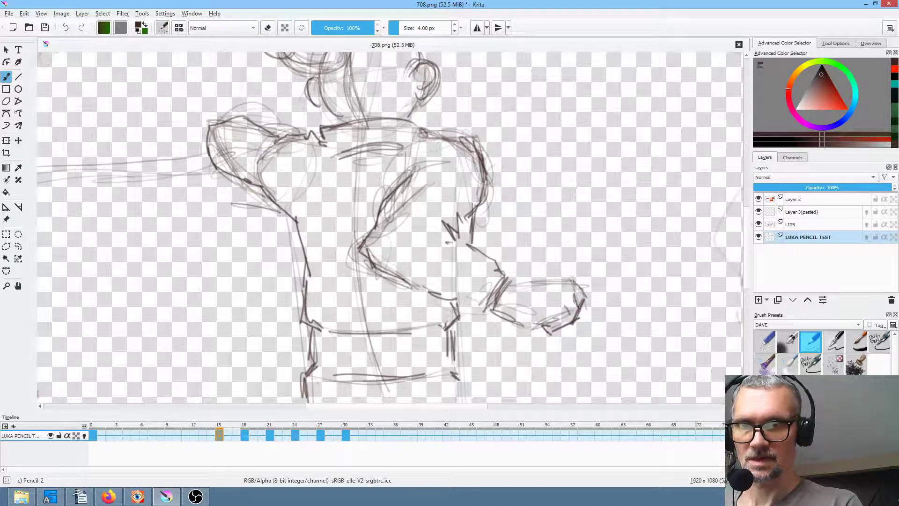
Step: On frame 18, redraw the shoulder and outer edge of the bent arm and add finger lines to the hand
click(247, 434)
mouse_move(275, 177)
mouse_down()
mouse_move(323, 140)
mouse_move(318, 129)
mouse_move(347, 136)
mouse_up()
mouse_move(292, 149)
mouse_down()
mouse_move(346, 140)
mouse_move(284, 164)
mouse_up()
key(slash)
mouse_move(332, 143)
mouse_down()
mouse_move(292, 158)
mouse_move(332, 139)
mouse_up()
mouse_move(345, 145)
mouse_down()
mouse_move(348, 157)
mouse_move(325, 132)
mouse_move(276, 160)
mouse_move(248, 208)
mouse_move(237, 263)
mouse_up()
key(slash)
mouse_move(392, 253)
mouse_down()
mouse_move(437, 246)
mouse_move(421, 269)
mouse_move(391, 278)
mouse_move(397, 268)
mouse_up()
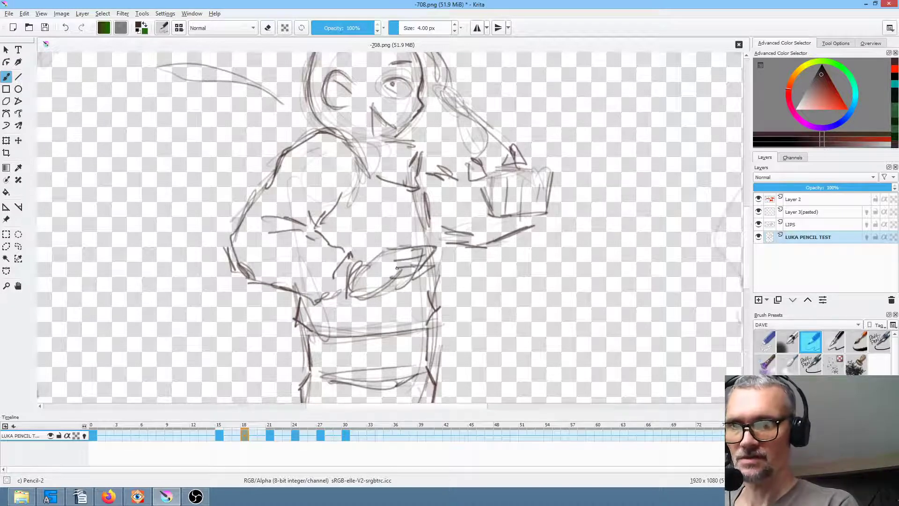
Step: On frame 21, fill in the missing wrist, forearm and upper-arm lines of the raised arm
click(270, 436)
drag(311, 237, 333, 268)
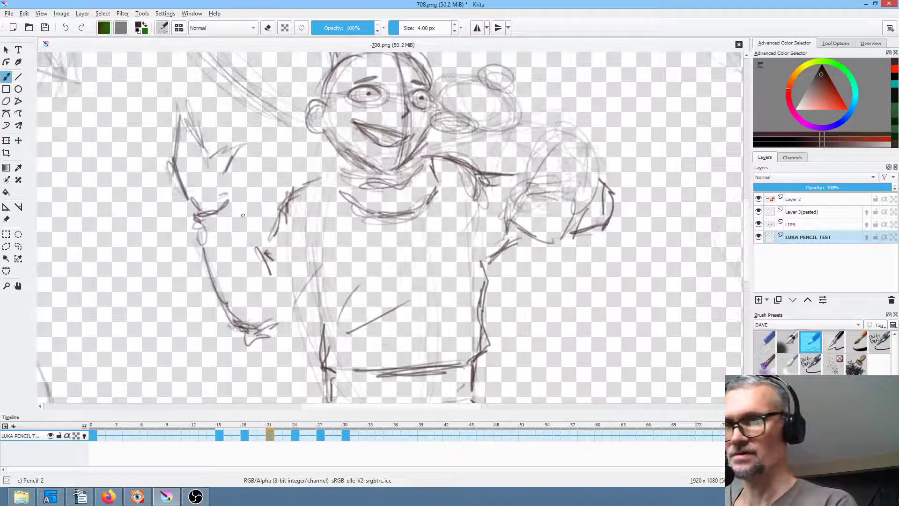
drag(229, 201, 238, 223)
drag(244, 224, 263, 267)
drag(255, 249, 284, 272)
drag(262, 250, 287, 245)
drag(257, 329, 298, 292)
drag(354, 254, 348, 327)
Step: On frame 24, strengthen the lower edge of the character's outstretched arm
key(period)
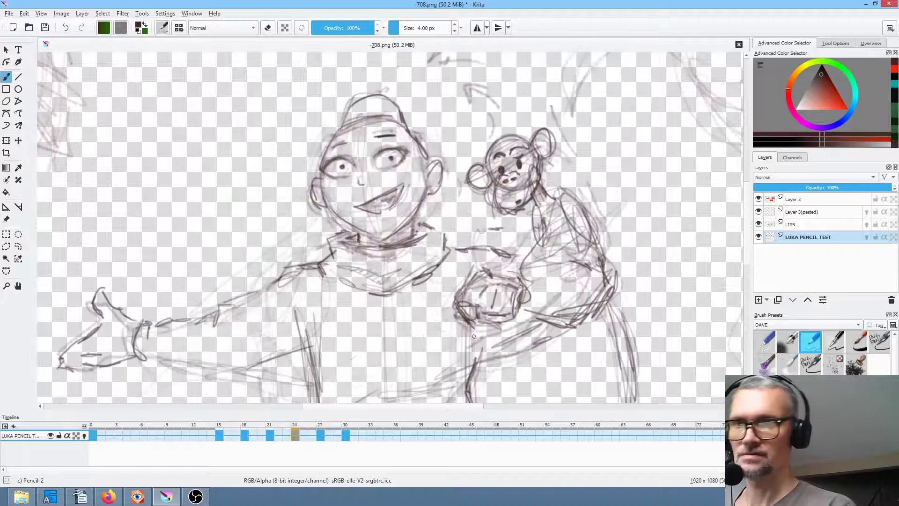
drag(367, 321, 425, 263)
mouse_move(221, 304)
mouse_down()
mouse_move(285, 321)
mouse_move(278, 318)
mouse_move(368, 289)
mouse_move(380, 341)
mouse_up()
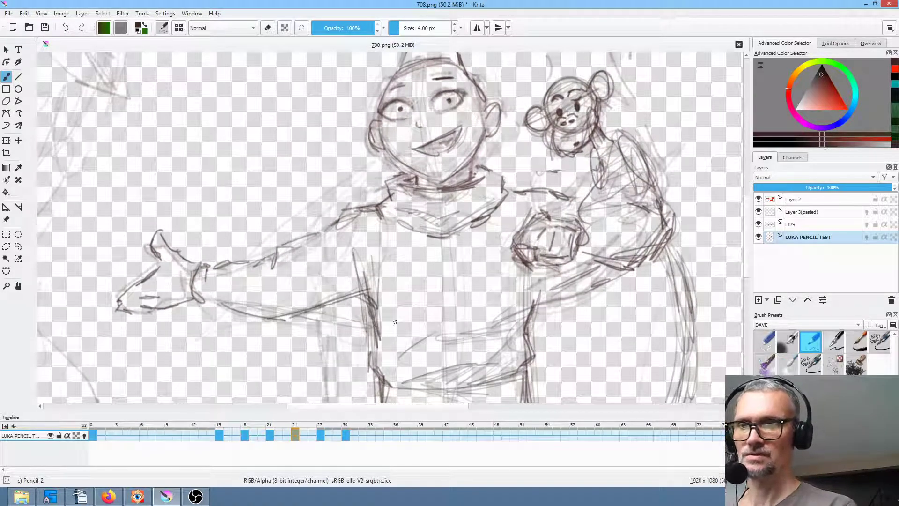
Step: Step through the pencil-test keyframes from frame 0 to frame 24 to check the turn
click(95, 437)
mouse_move(101, 443)
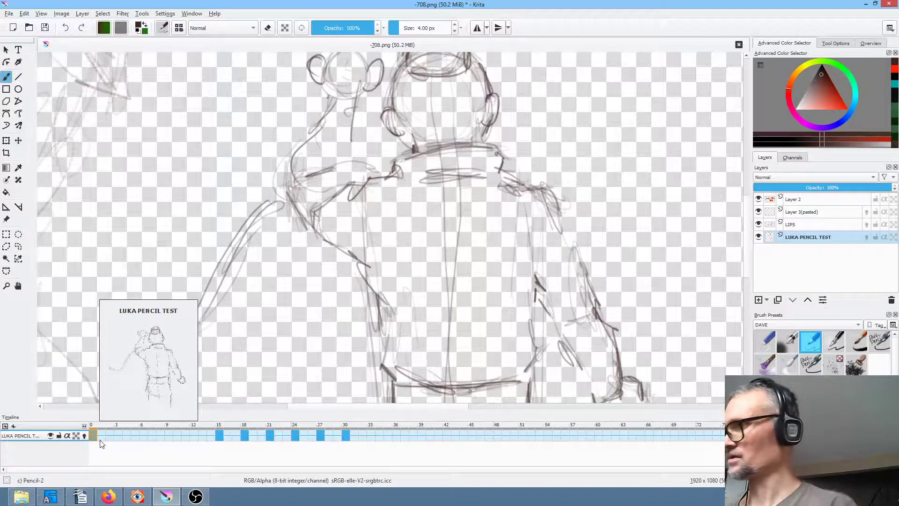
key(period)
key(period)
key(period)
key(period)
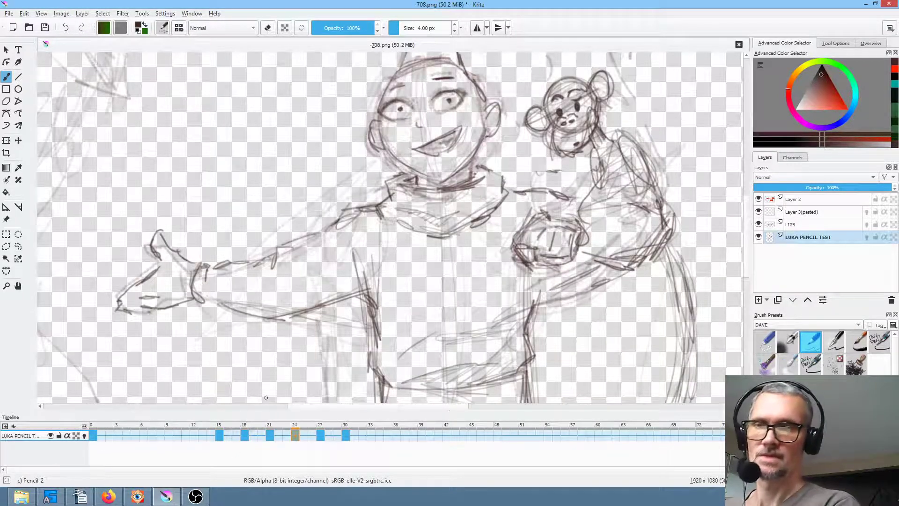
Step: Reshape the companion's head with the Liquify transform on frames 27 and 30
click(321, 438)
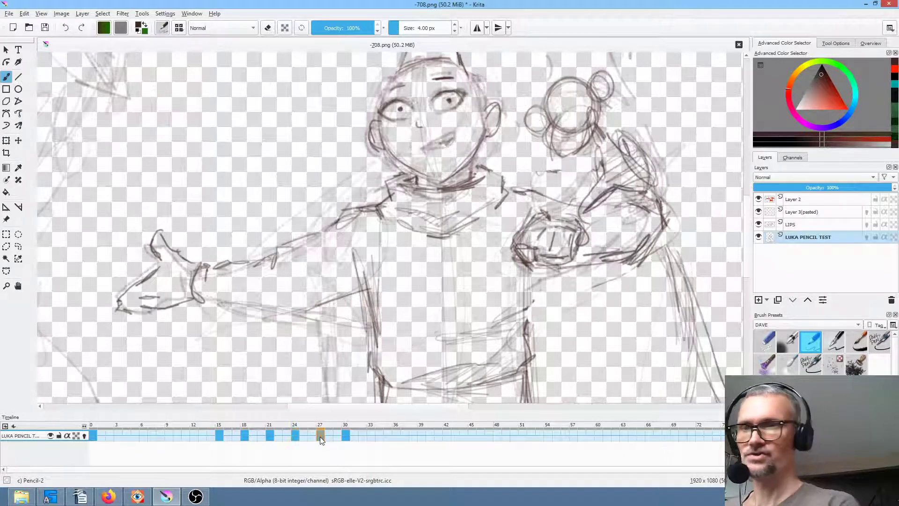
drag(603, 181, 562, 213)
key(ctrl+t)
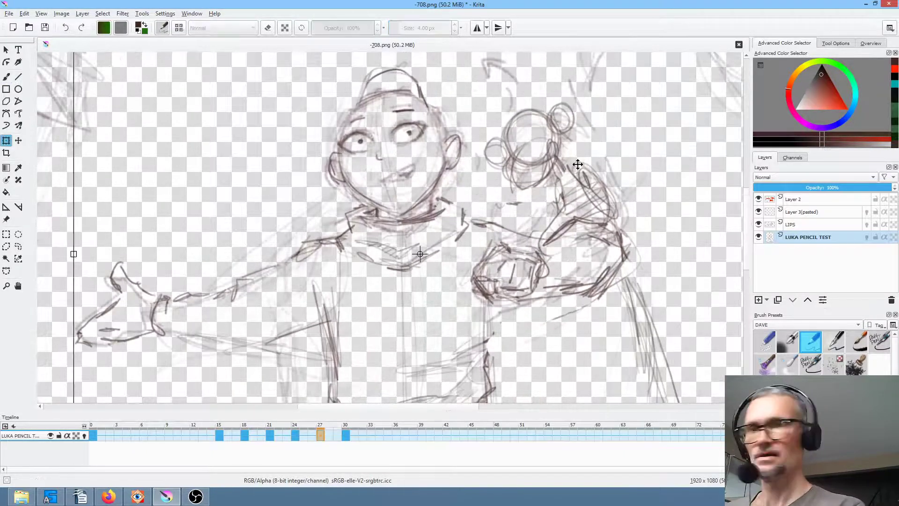
right_click(567, 180)
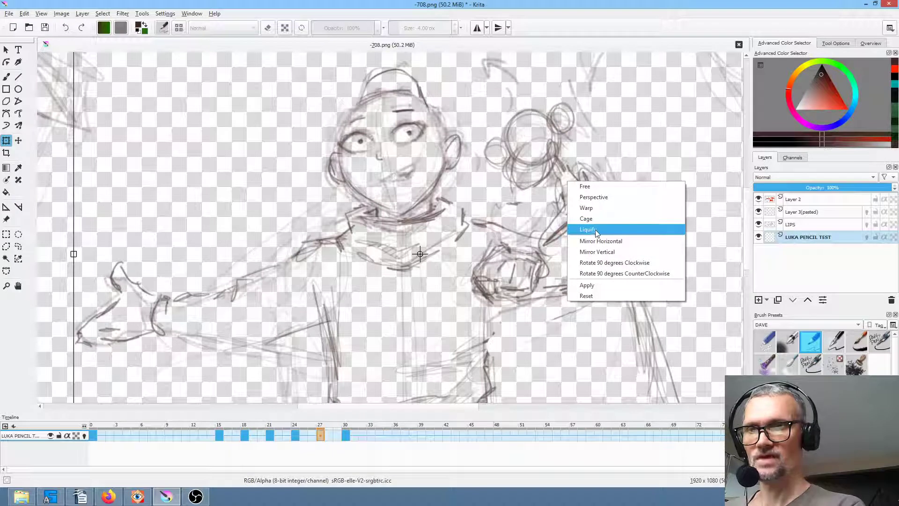
click(597, 229)
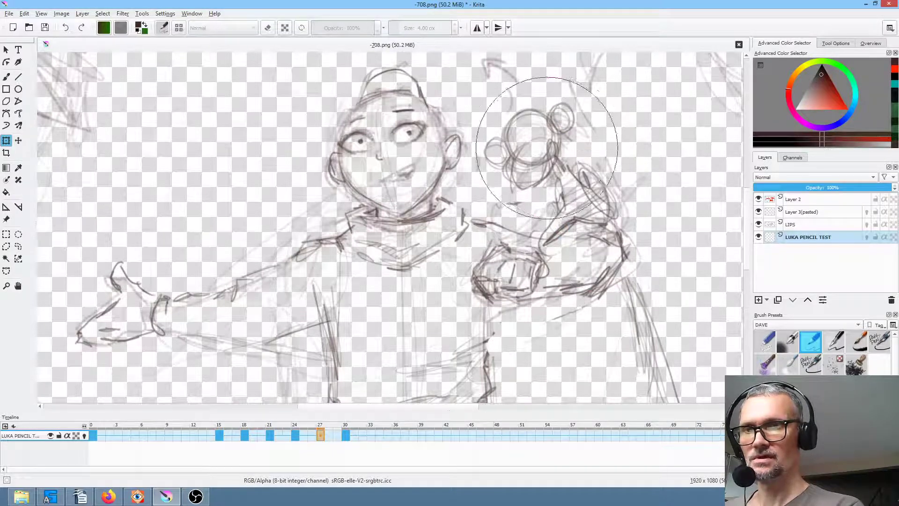
mouse_move(540, 142)
mouse_down()
mouse_move(561, 155)
mouse_move(545, 145)
mouse_move(557, 142)
mouse_move(482, 188)
mouse_move(515, 159)
mouse_move(511, 171)
mouse_up()
click(346, 435)
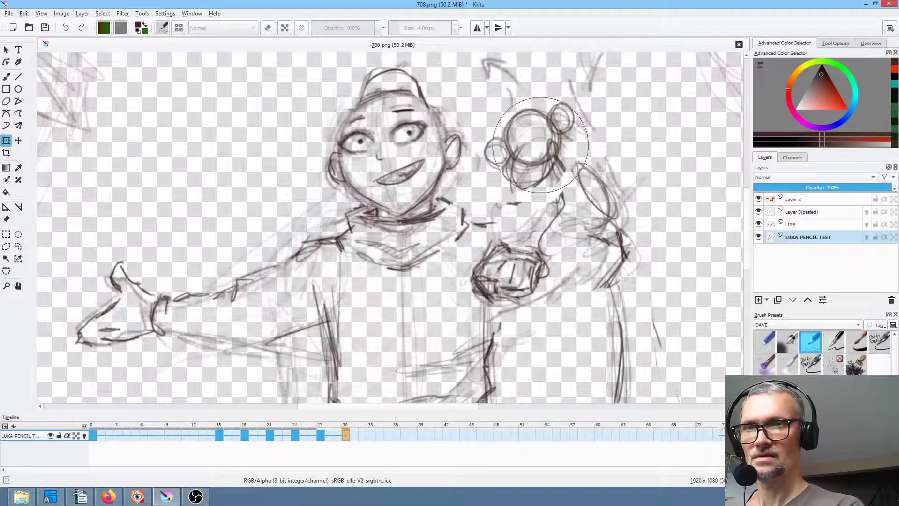
drag(565, 129, 519, 168)
click(92, 436)
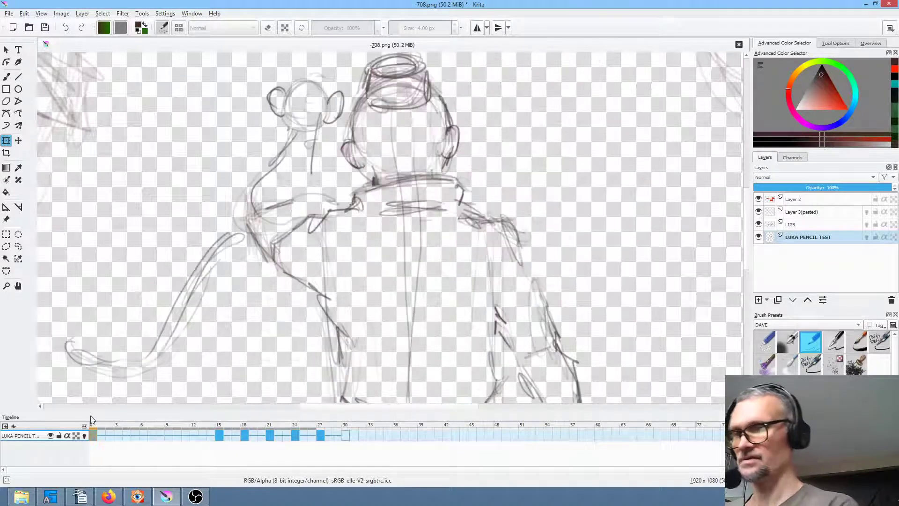
click(48, 29)
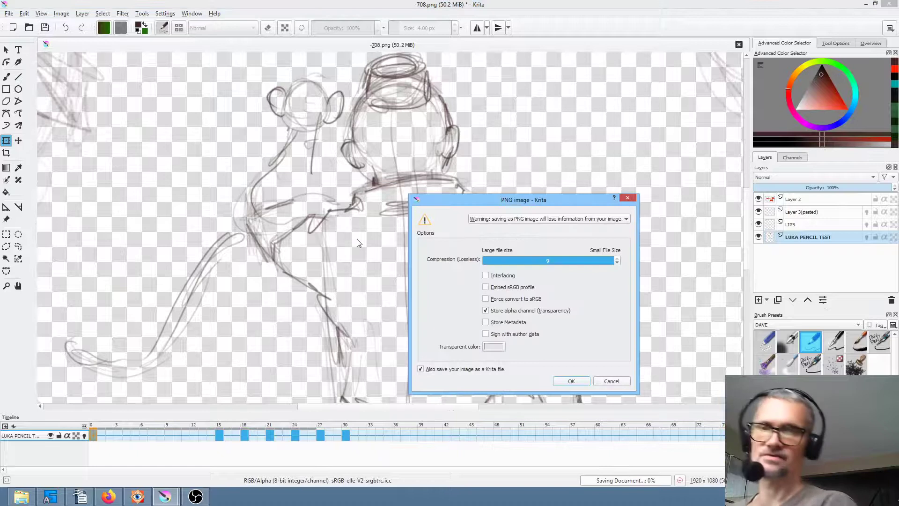
click(611, 380)
Step: Show frame 30 and save -708.png as a PNG, keeping the accompanying Krita file
click(346, 435)
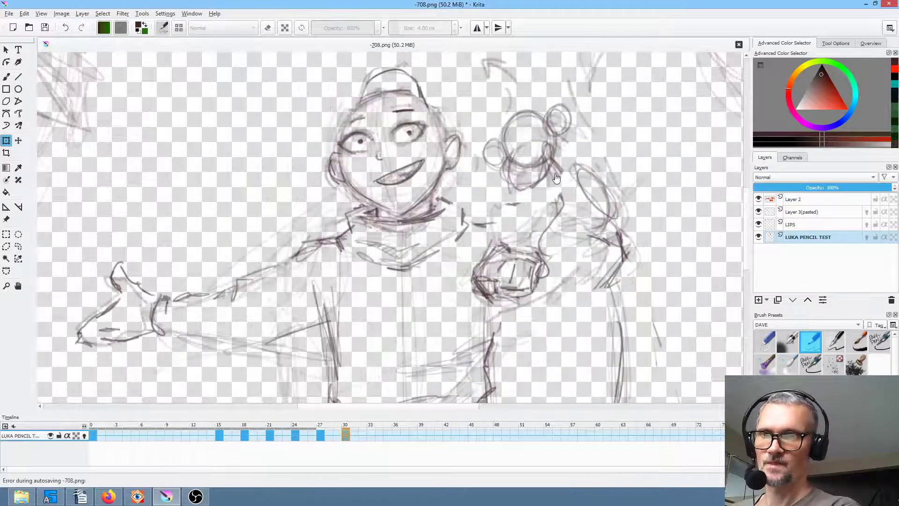
key(ctrl+s)
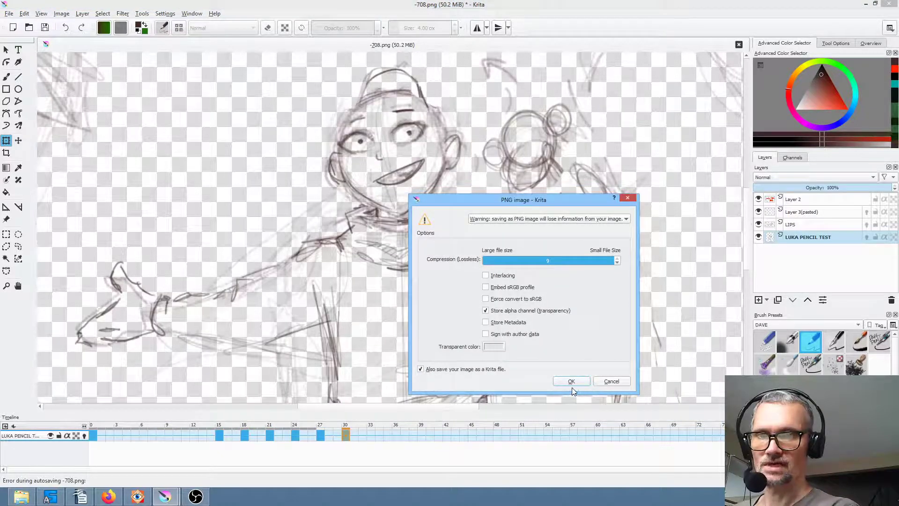
click(572, 381)
Step: Play and scrub through the pencil-test animation to check the character's turn
scroll(455, 245, down, 3)
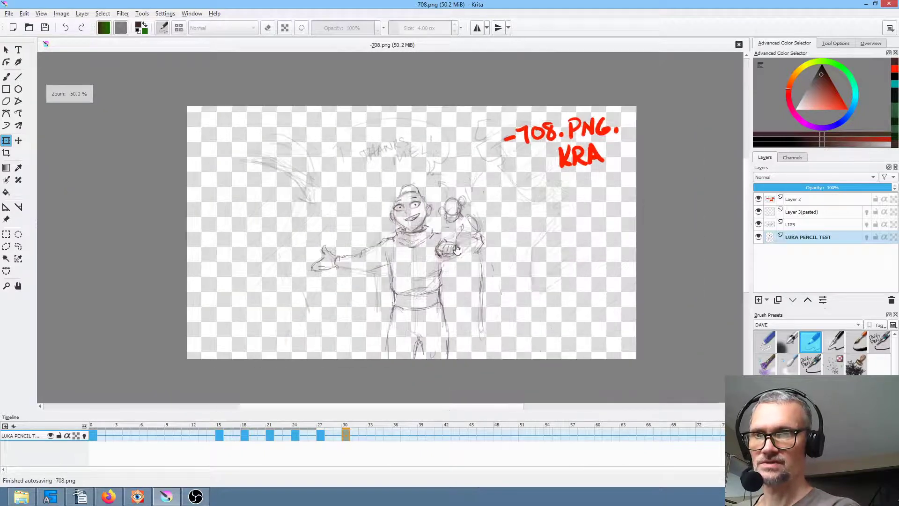
scroll(455, 246, up, 3)
drag(461, 246, 506, 259)
key(space)
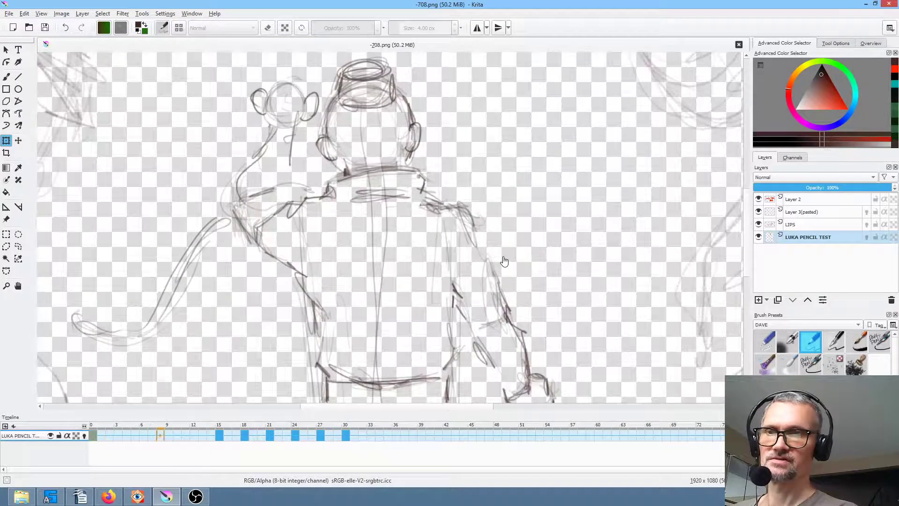
scroll(541, 211, down, 1)
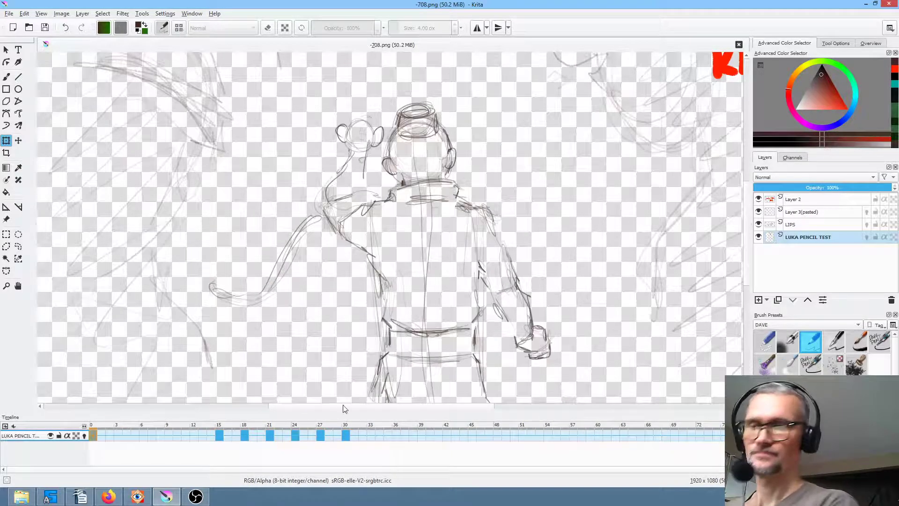
drag(92, 426, 187, 428)
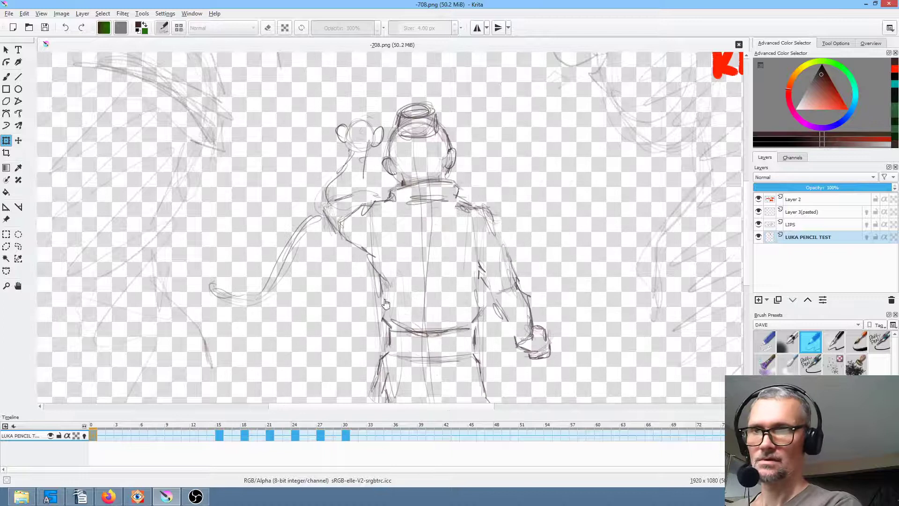
Step: Mirror the canvas view and redraw the lowered arm's shoulder and upper-arm outline on frame 0 with the pencil brush
scroll(388, 313, down, 1)
key(m)
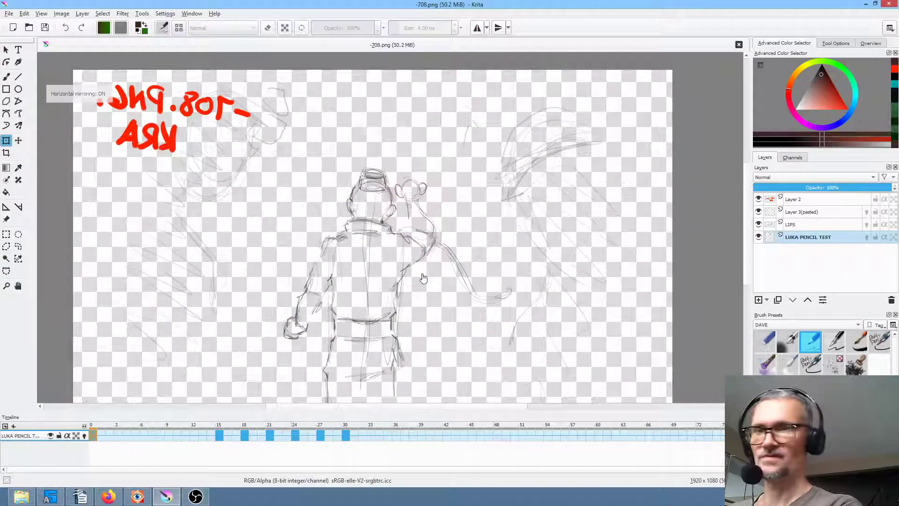
scroll(430, 287, up, 1)
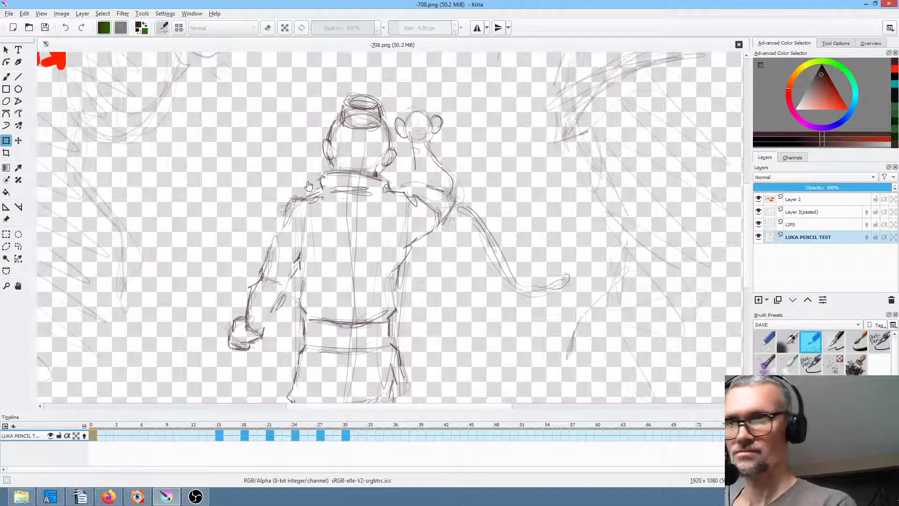
key(b)
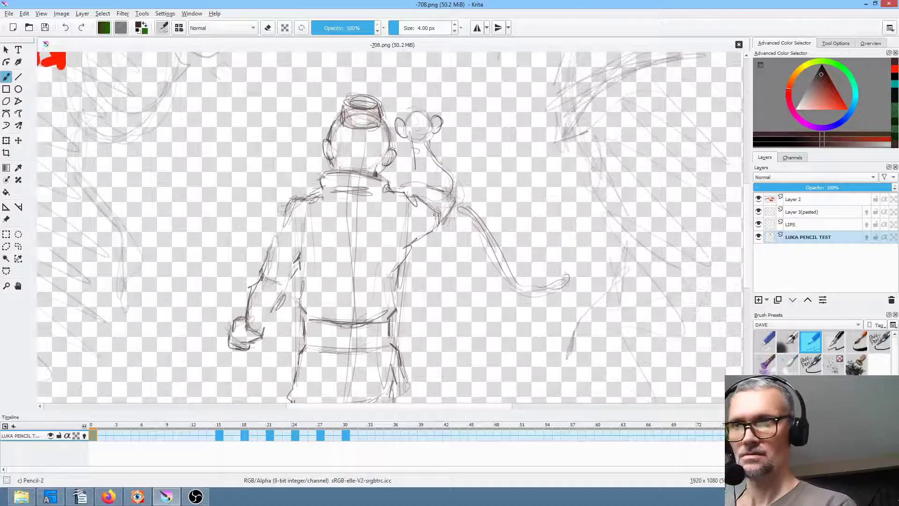
mouse_move(313, 194)
mouse_down()
mouse_move(287, 198)
mouse_move(265, 258)
mouse_up()
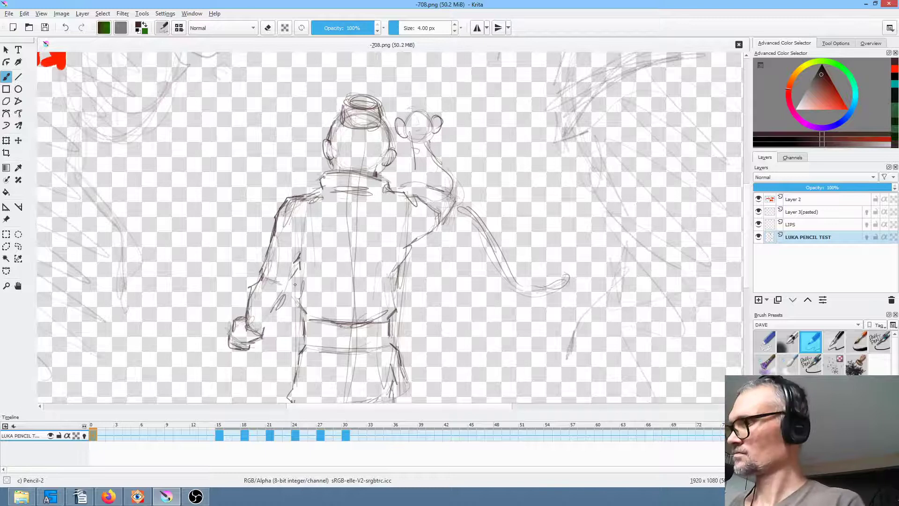
key(period)
key(comma)
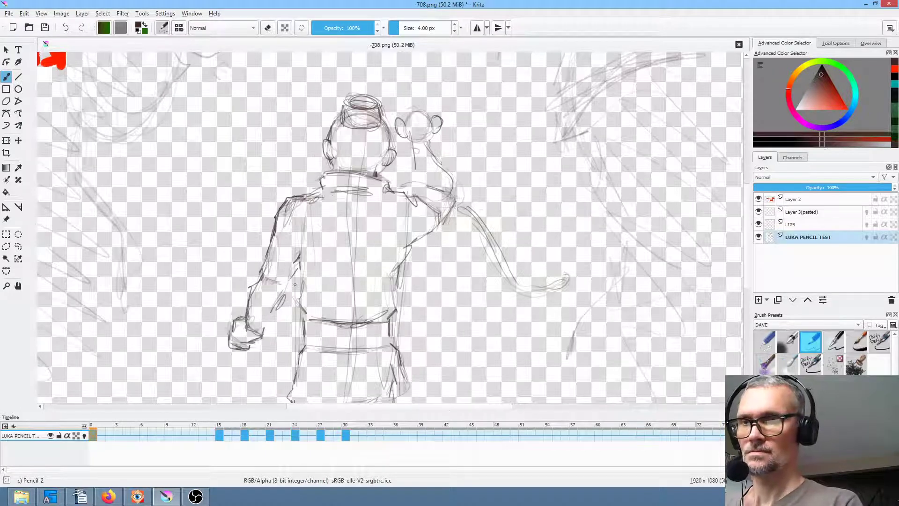
Step: Pull both of the character's shoulders inward on frame 0 with the Liquify transform
key(ctrl+t)
right_click(309, 213)
click(352, 260)
drag(291, 205, 299, 209)
drag(407, 209, 399, 208)
drag(291, 210, 305, 207)
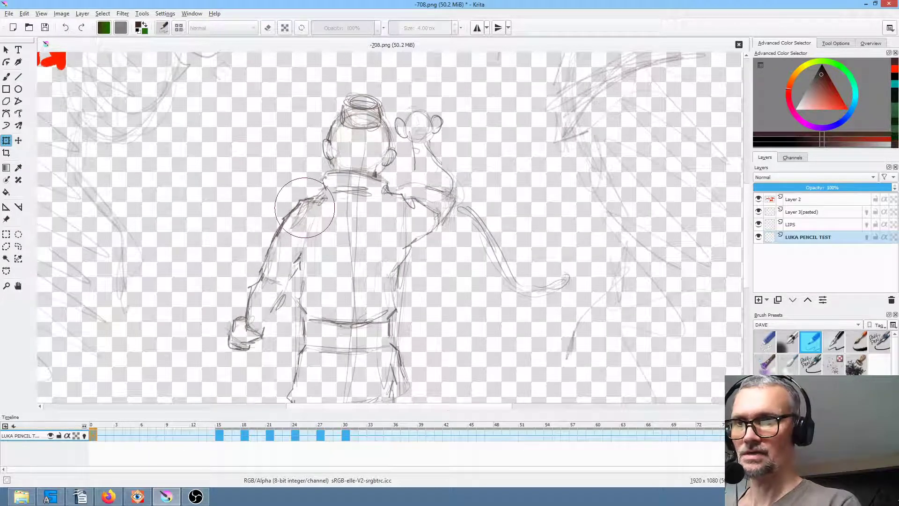
Step: Push the shoulders and the companion-side upper arm inward on frame 15 with the Liquify transform
key(Right)
mouse_move(291, 217)
mouse_down()
mouse_move(313, 199)
mouse_move(323, 212)
mouse_move(306, 235)
mouse_move(306, 210)
mouse_up()
drag(420, 200, 408, 220)
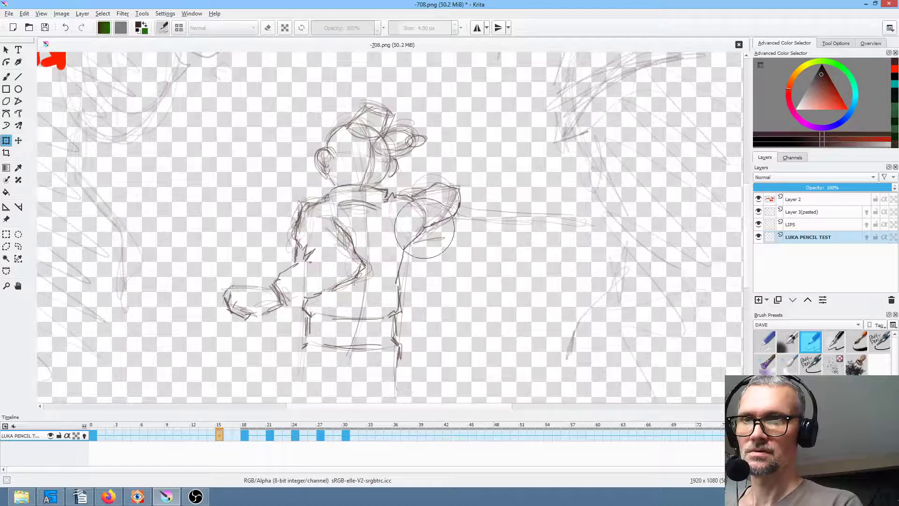
mouse_move(454, 201)
mouse_down()
mouse_move(407, 196)
mouse_move(435, 233)
mouse_move(421, 220)
mouse_up()
Step: Adjust the shoulder contours on frames 21 and 24 with the Liquify transform to narrow the character's build
key(period)
key(period)
drag(318, 202, 322, 212)
key(period)
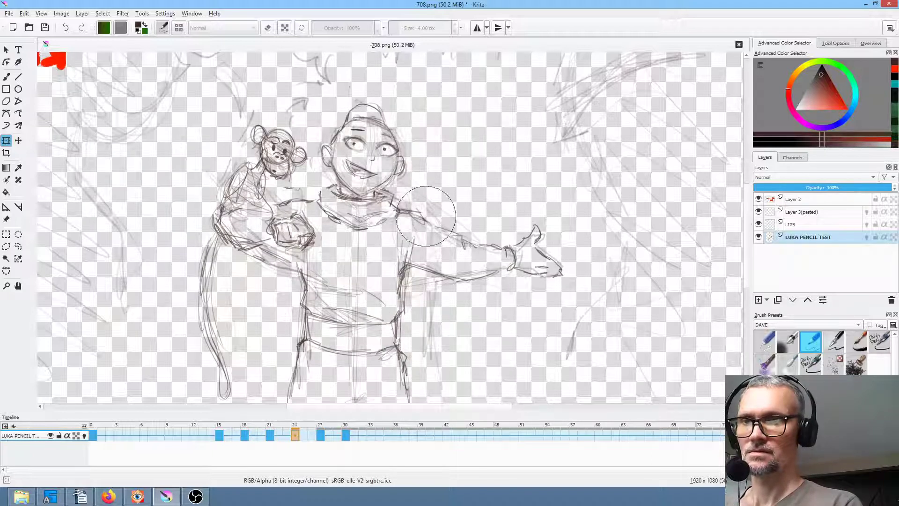
drag(429, 223, 419, 223)
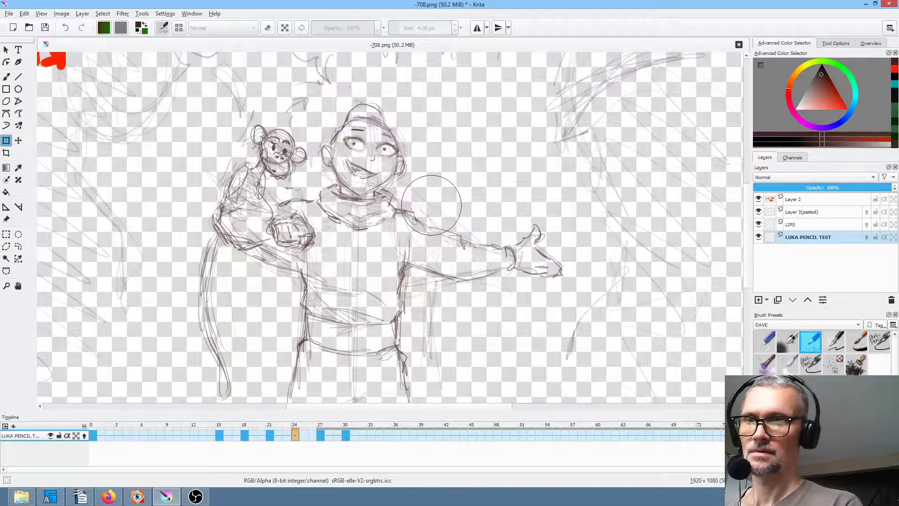
Step: Play the pencil test in the unmirrored view to check the reshaped shoulders in motion
key(period)
key(space)
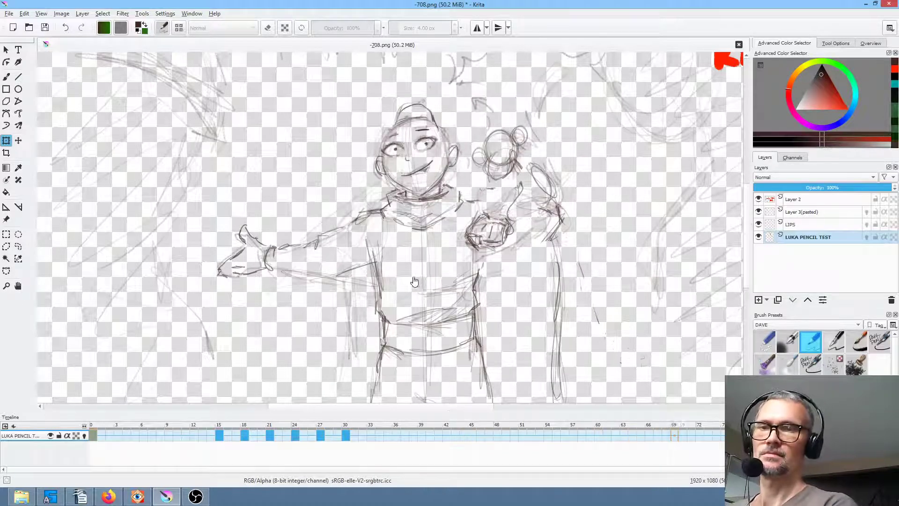
scroll(426, 276, down, 1)
drag(440, 267, 414, 265)
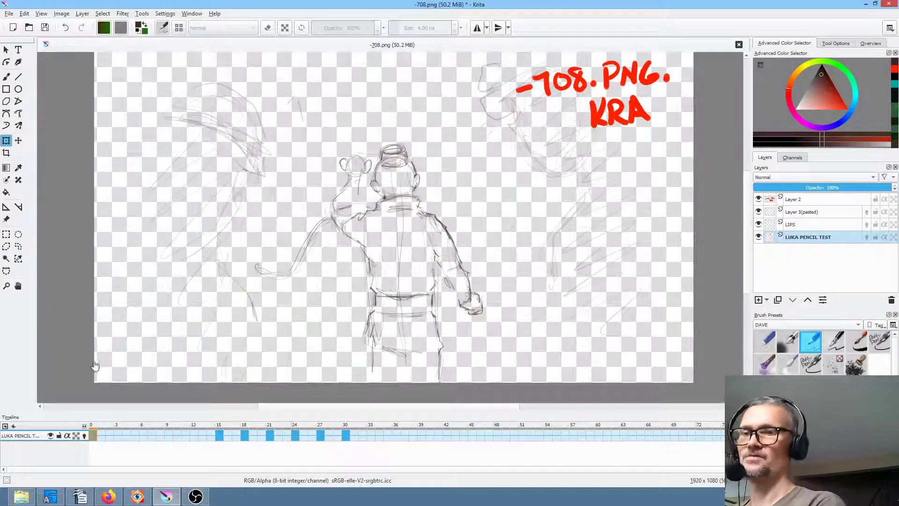
Step: Save the reshaped -708.png as a PNG with frame 30 shown, also keeping a Krita file
click(46, 29)
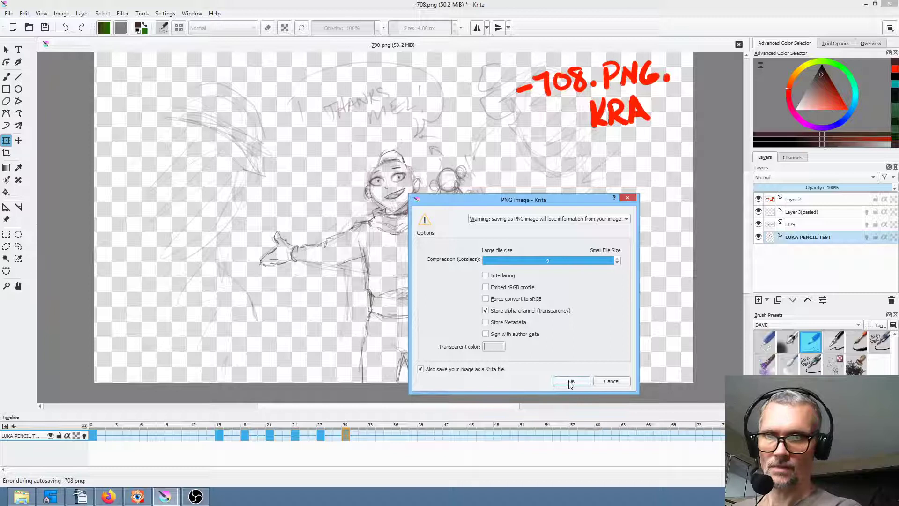
click(570, 377)
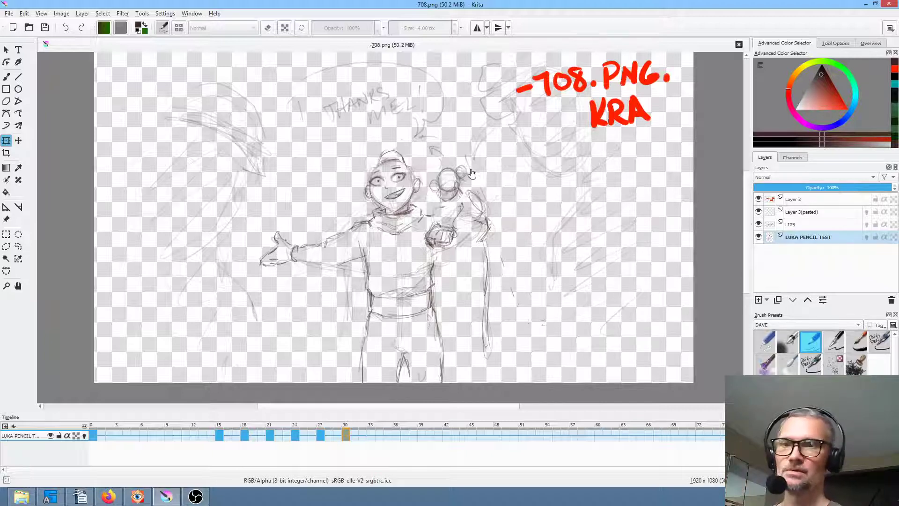
scroll(462, 174, up, 3)
scroll(461, 174, down, 4)
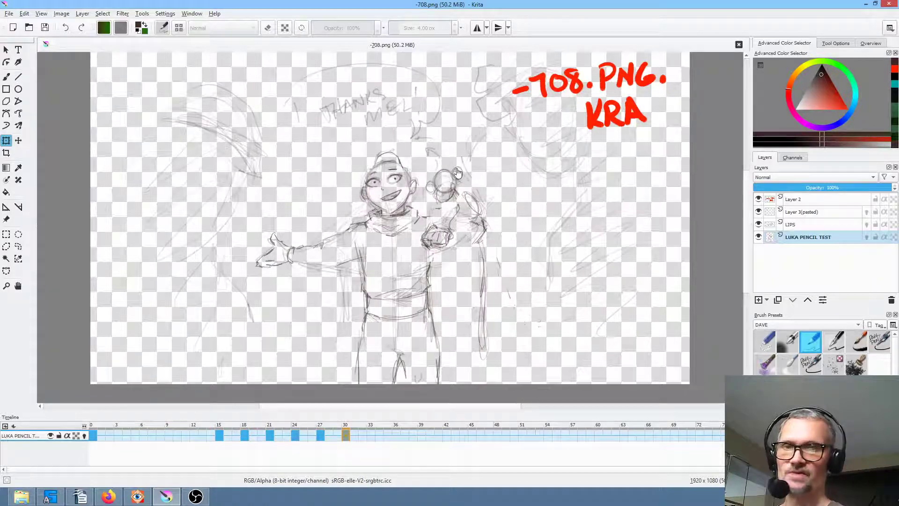
Step: Switch to FastStone Image Viewer and open the storyboard sketch -709.png full screen
click(138, 496)
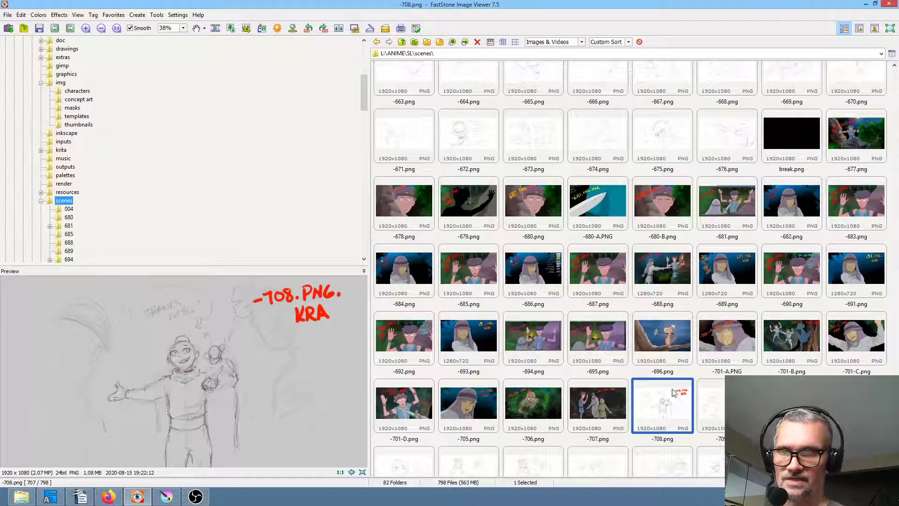
click(708, 402)
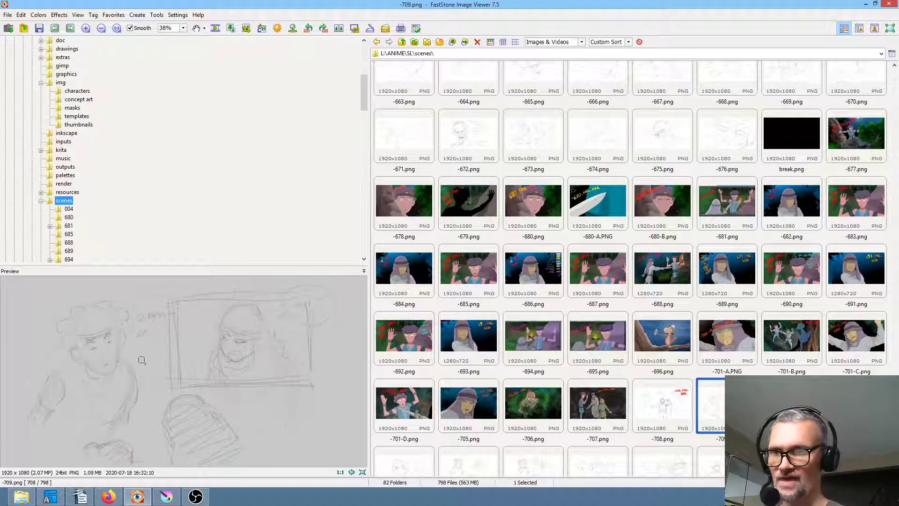
double_click(715, 406)
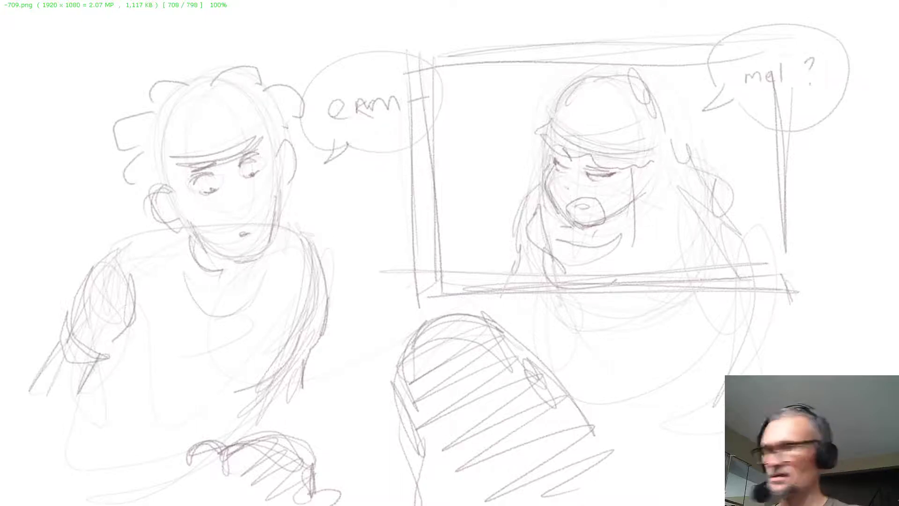
key(l)
key(r)
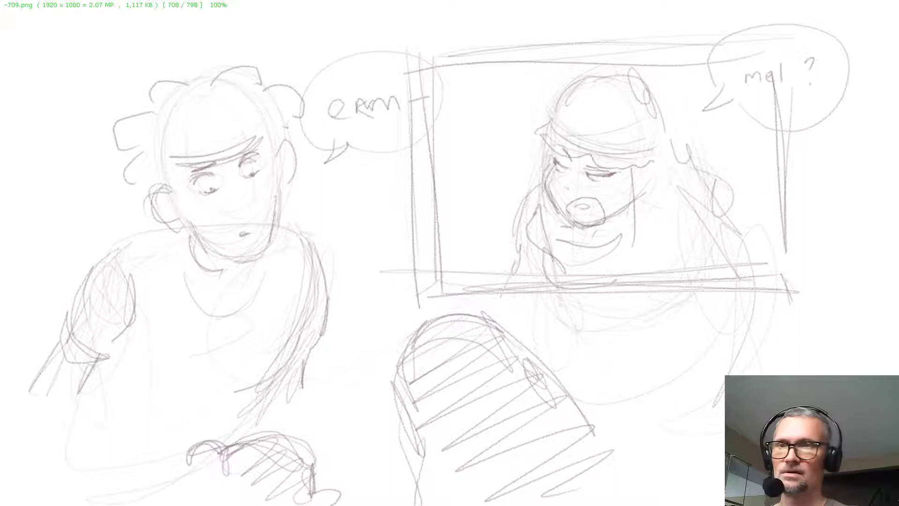
Step: Page back and forth through the full-screen storyboard sketches from -708.png to -712.png to review the upcoming shots
key(Escape)
key(n)
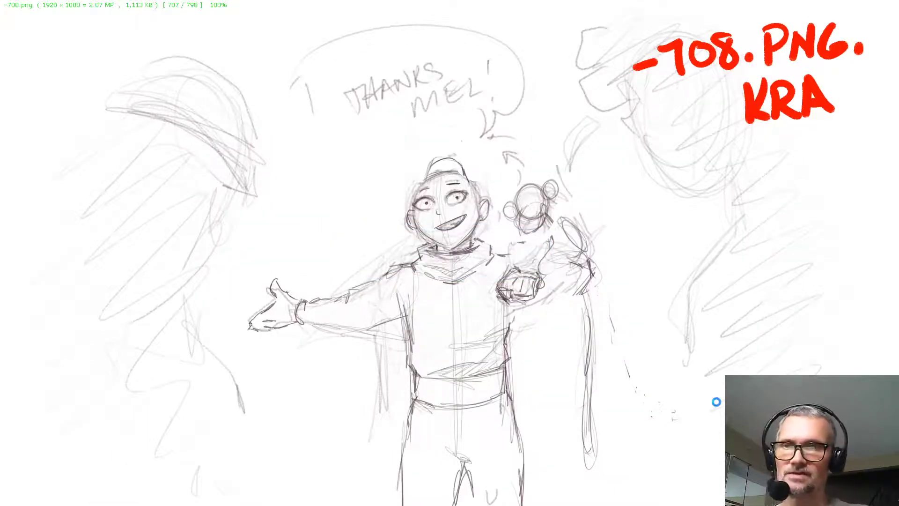
key(Right)
key(Right)
key(Left)
key(Left)
key(Right)
key(Right)
key(Right)
key(Right)
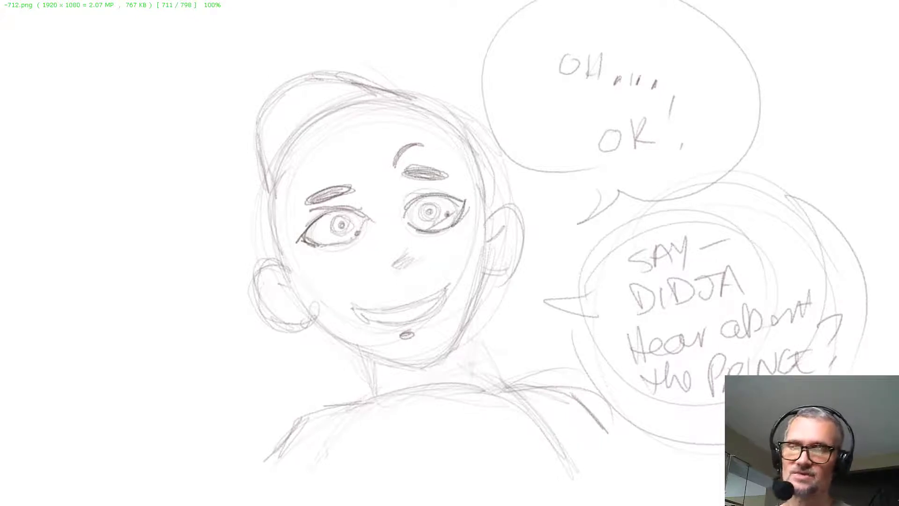
key(Right)
key(Left)
key(Left)
key(Left)
key(Left)
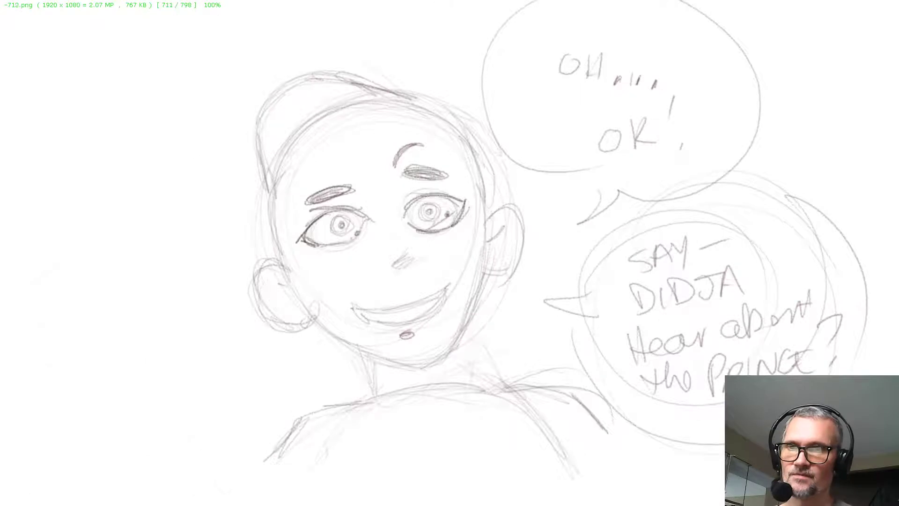
Step: Page through the storyboard sketches from -710.png to -719.png to examine the poses and dialogue of the following scenes
key(Right)
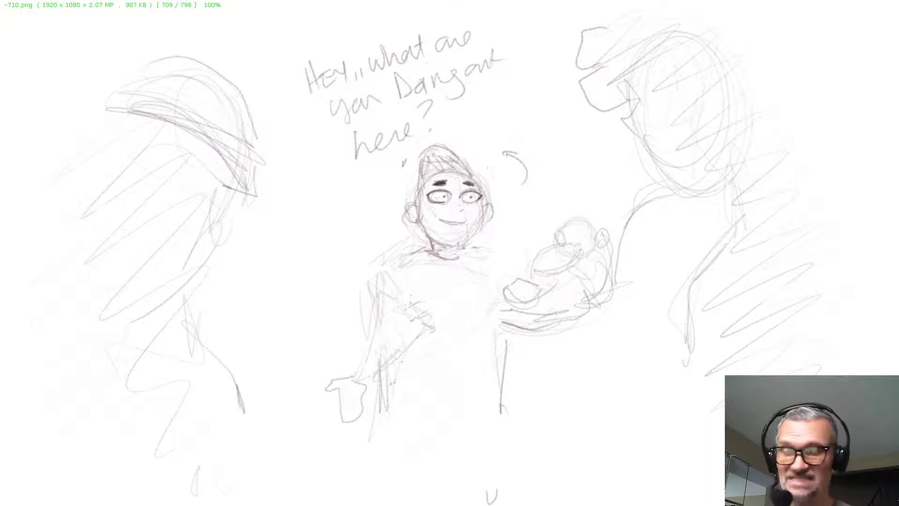
key(Right)
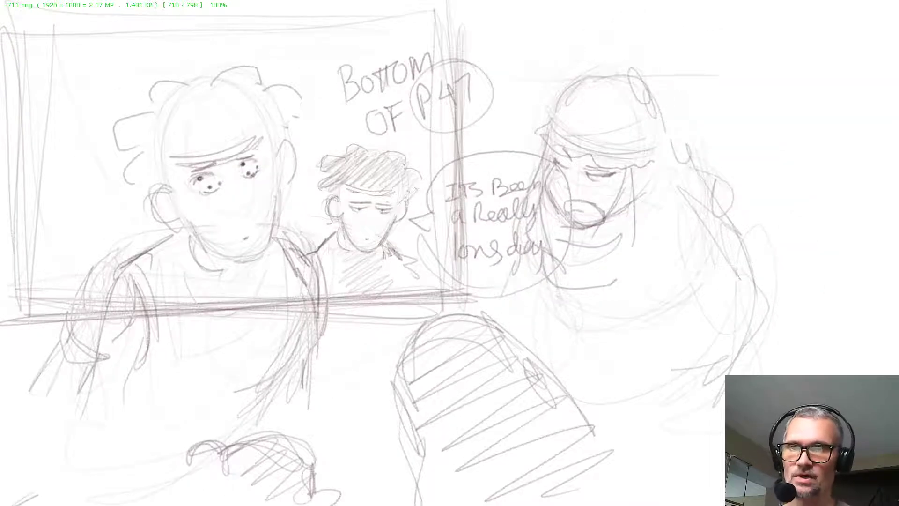
key(Right)
key(Right)
key(Right)
key(Right)
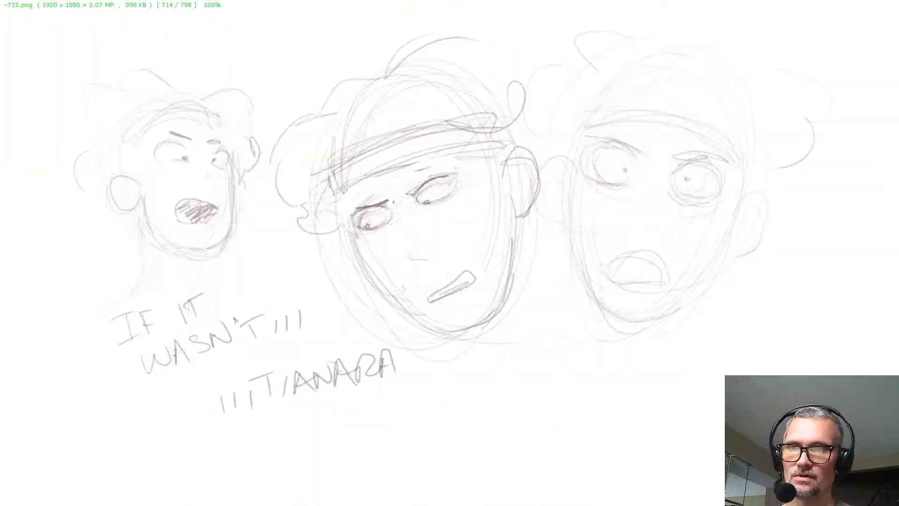
key(Left)
key(Right)
key(Right)
key(Left)
key(Left)
key(Right)
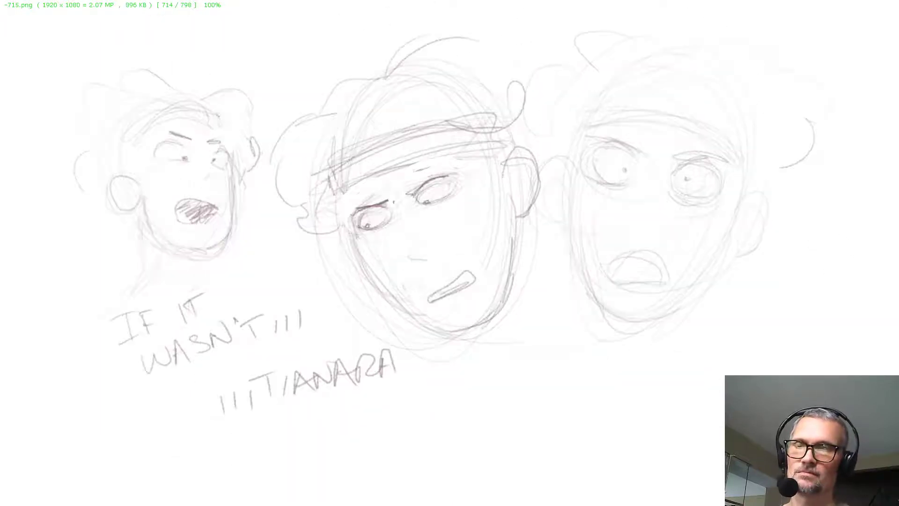
key(Right)
key(Right)
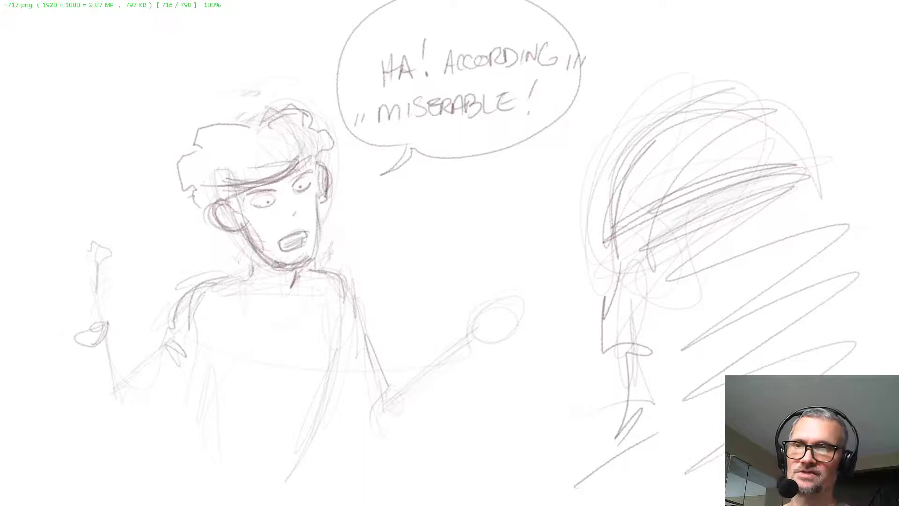
key(Right)
key(Right)
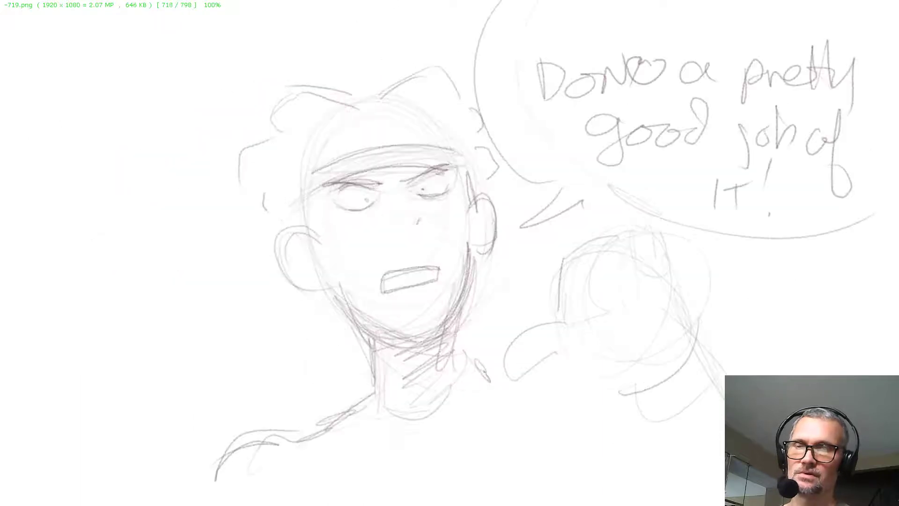
Step: Page back and forth through the full-screen sketches from -718.png to -724.png to examine the dialogue exchange and facial expressions
key(Right)
key(Left)
key(Left)
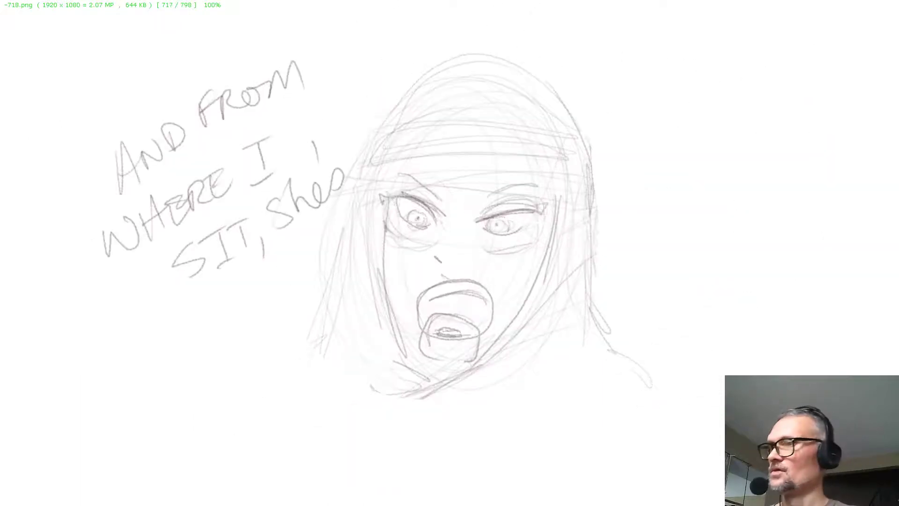
key(Right)
key(Right)
key(Right)
key(Right)
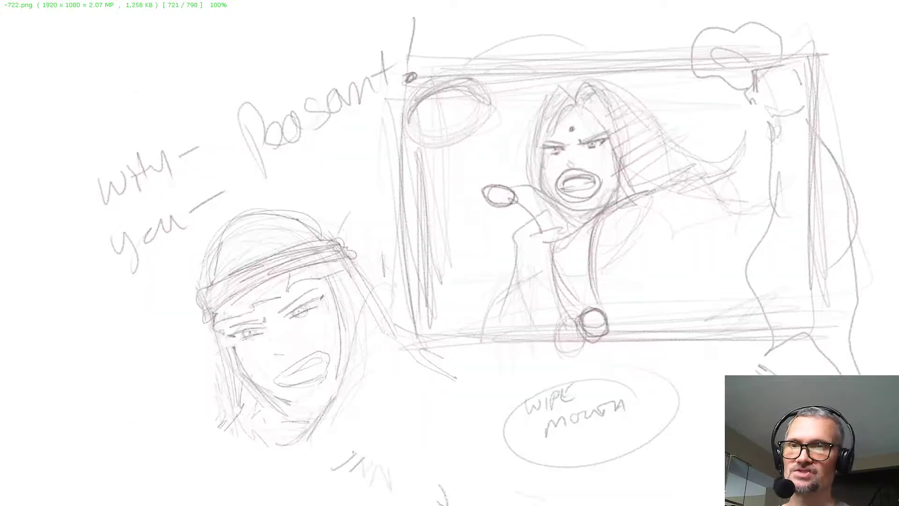
key(Left)
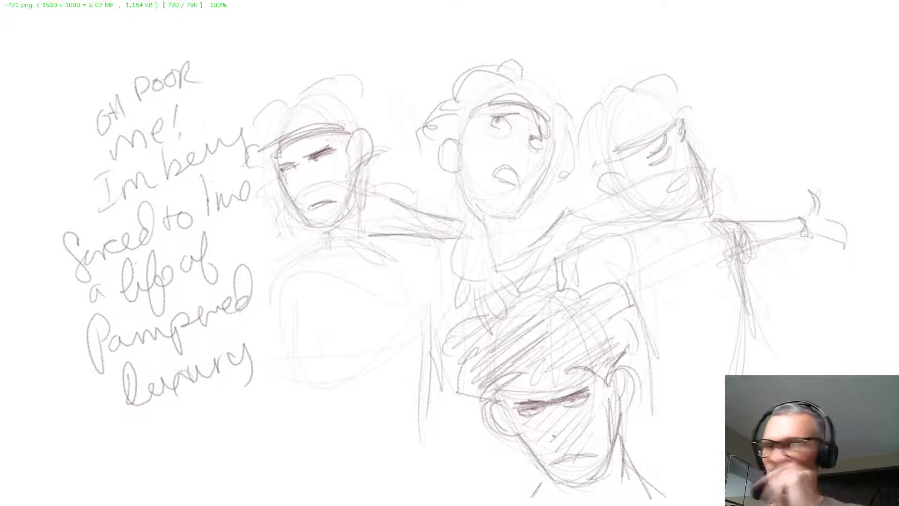
key(Right)
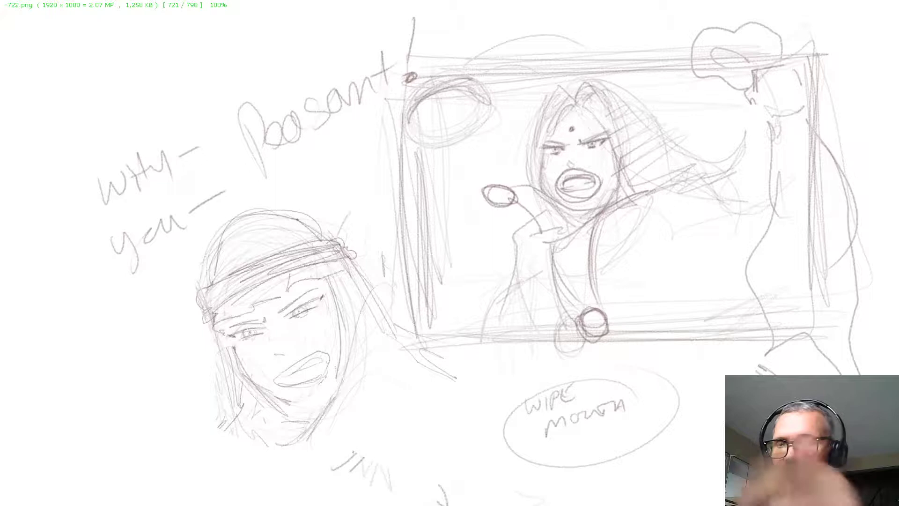
key(Right)
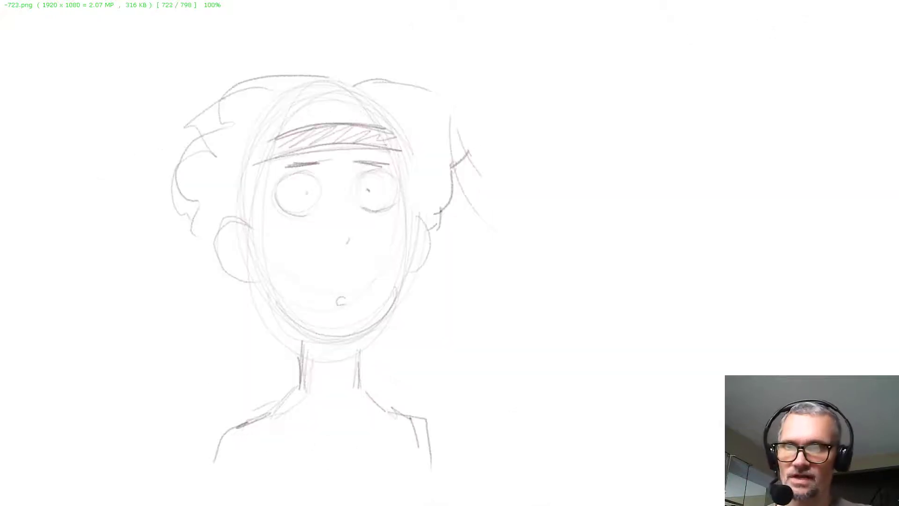
key(Left)
key(Right)
key(Right)
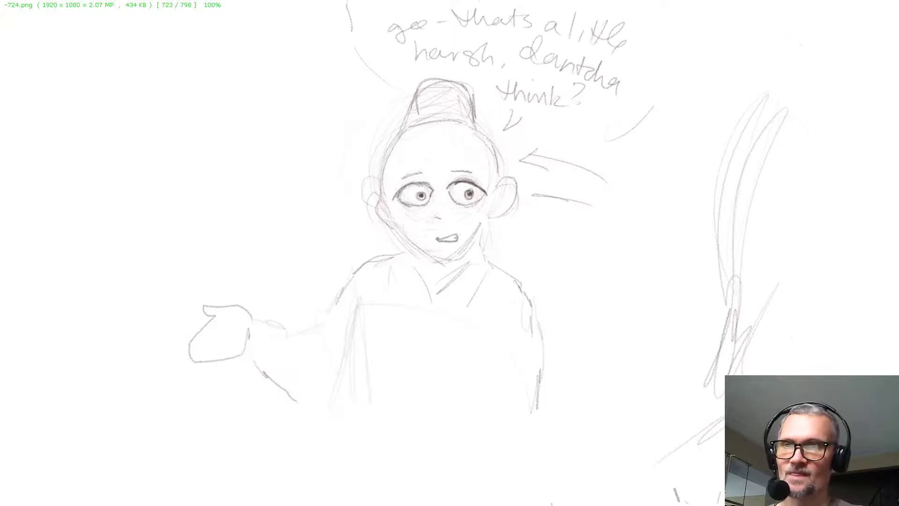
Step: Page forward from -725.png through the remaining sketches to the coloured scenes up to -736.png, and return to the thumbnail browser
key(Right)
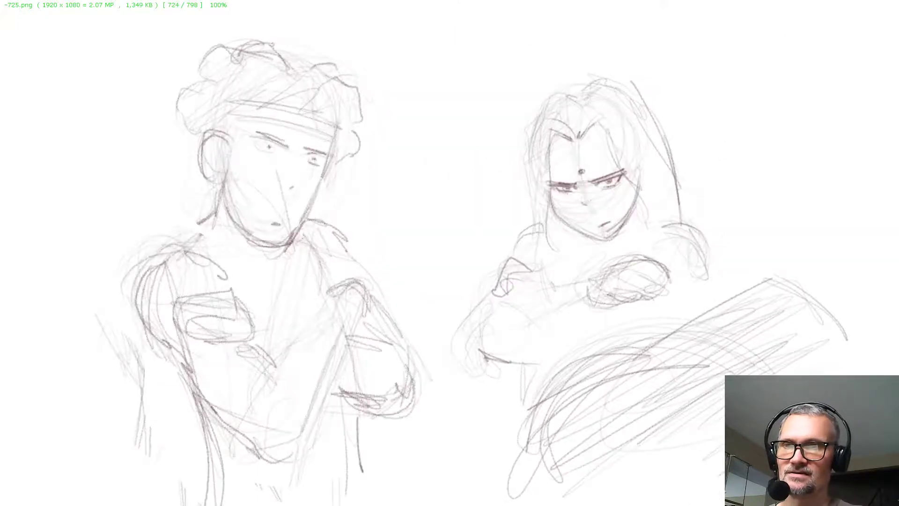
key(Right)
key(Right)
key(Right)
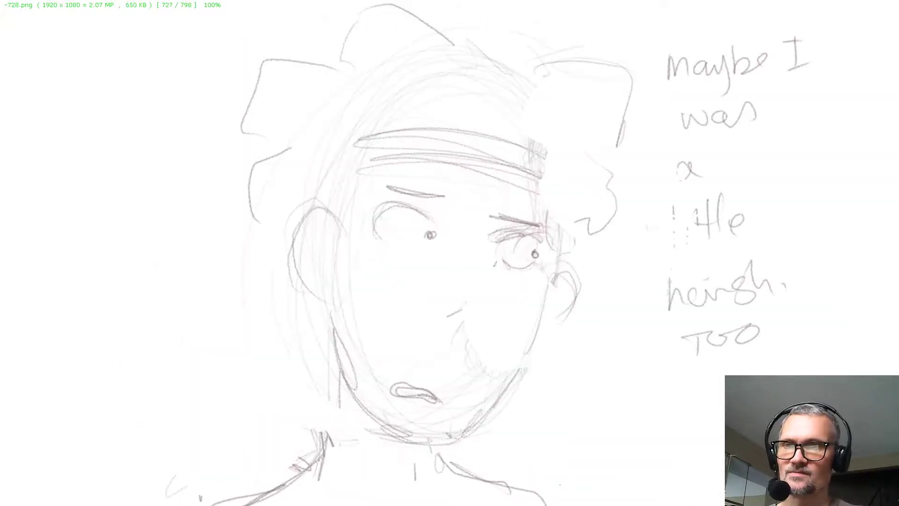
key(Right)
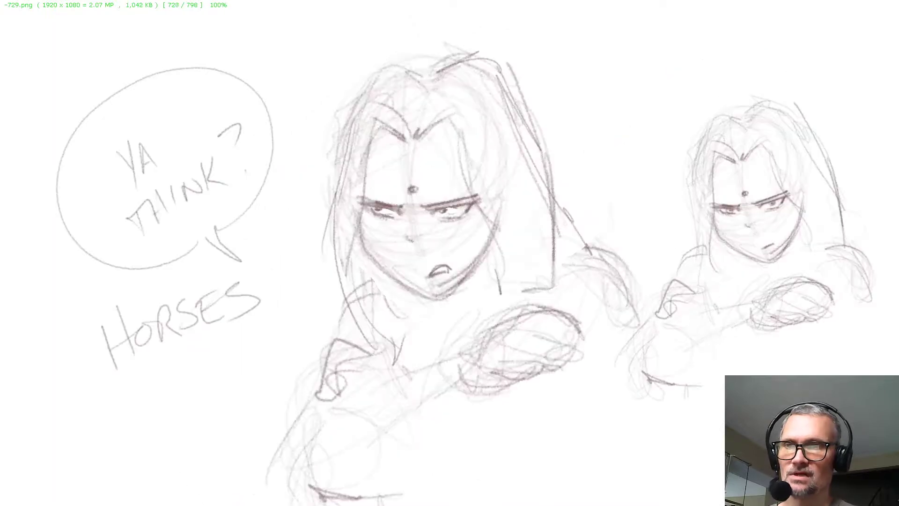
key(Right)
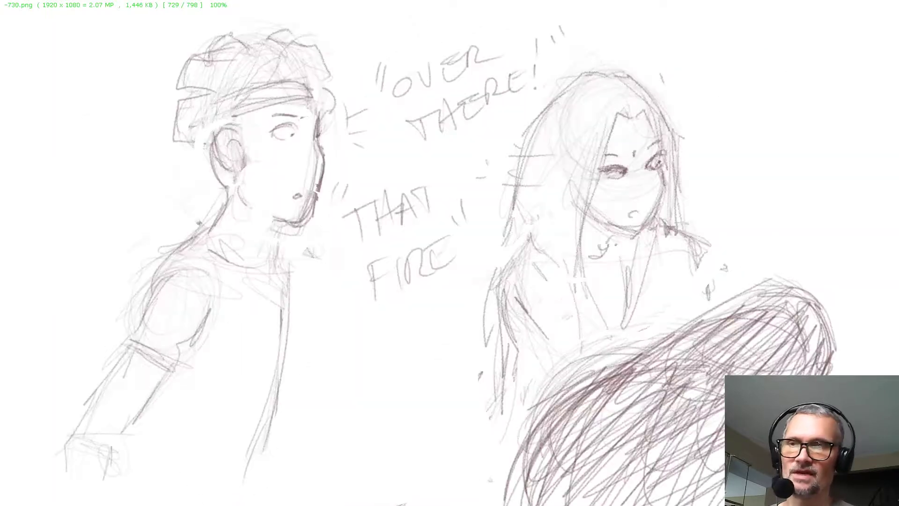
key(Right)
key(Right)
key(Right)
key(Right)
key(Right)
key(Right)
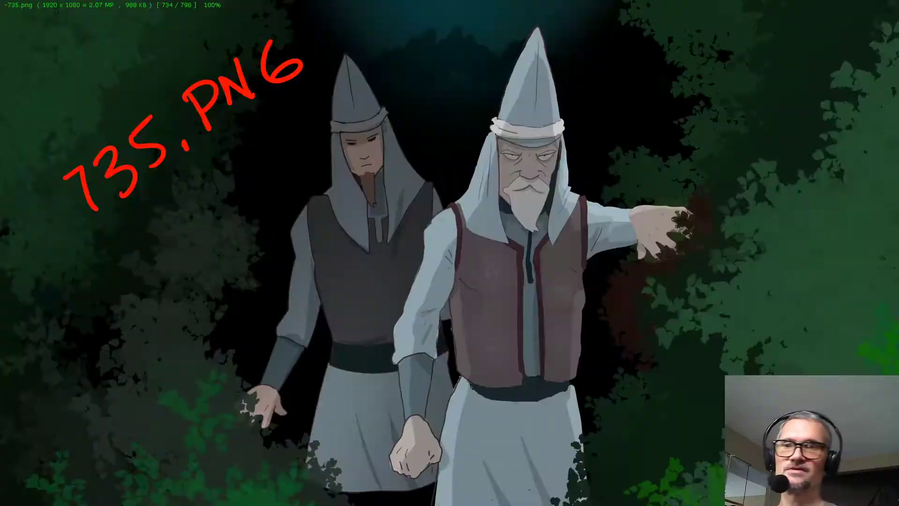
key(Escape)
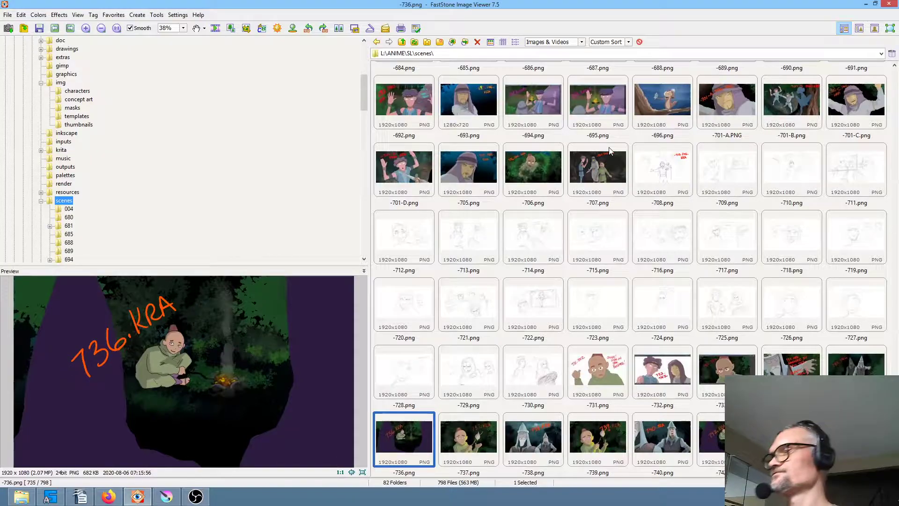